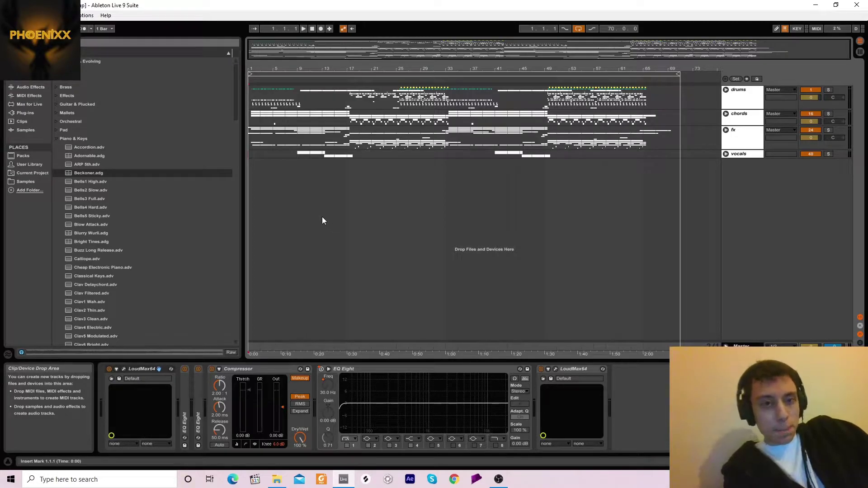
Step: Play the arrangement from the start, and audition the first vox clip of the vocals group in solo from bar 9
key(space)
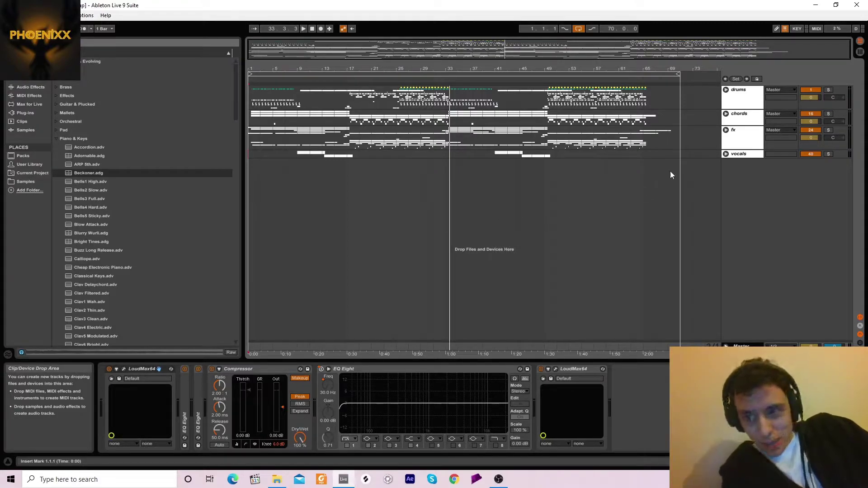
click(726, 153)
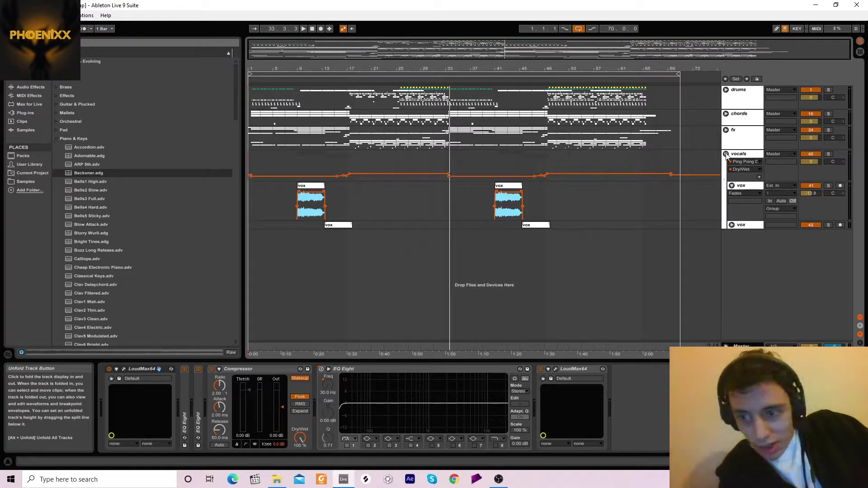
click(309, 185)
drag(295, 69, 295, 100)
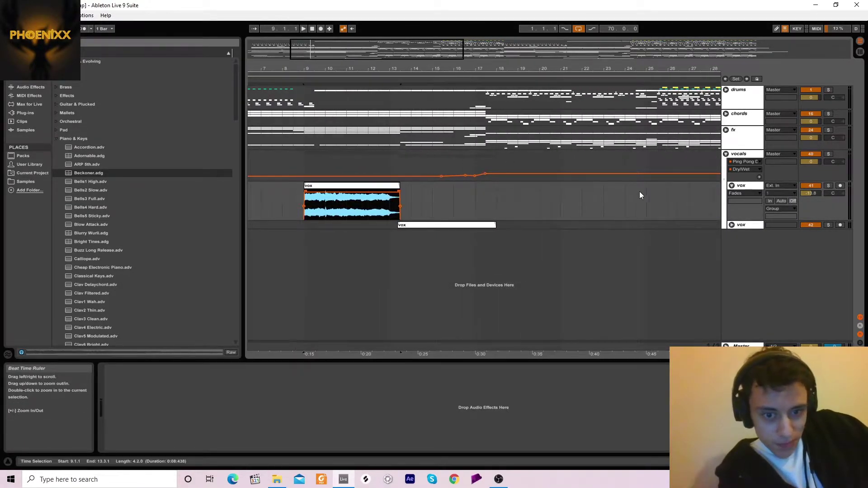
click(827, 186)
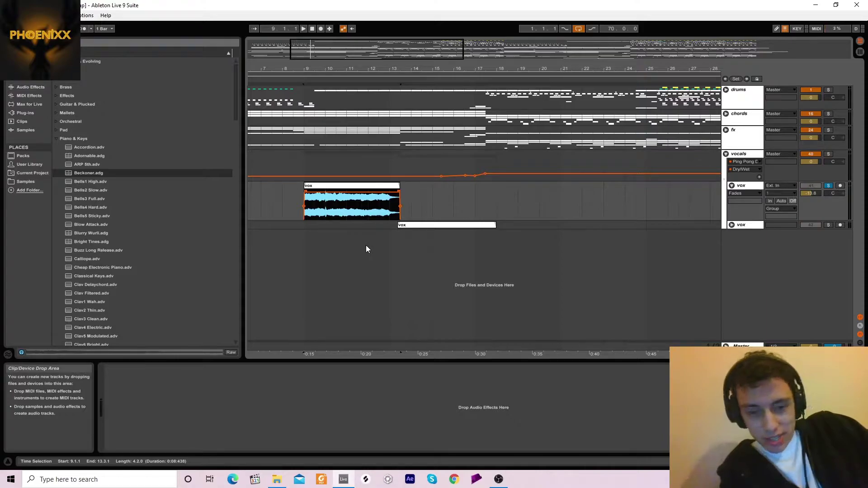
key(space)
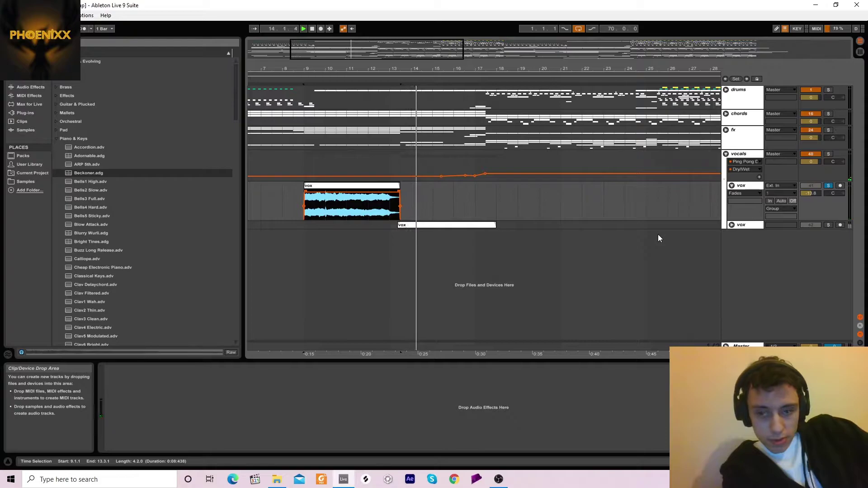
key(space)
Step: Show the vocals group's effect devices, and audition the clip on the second vox track in solo
click(738, 155)
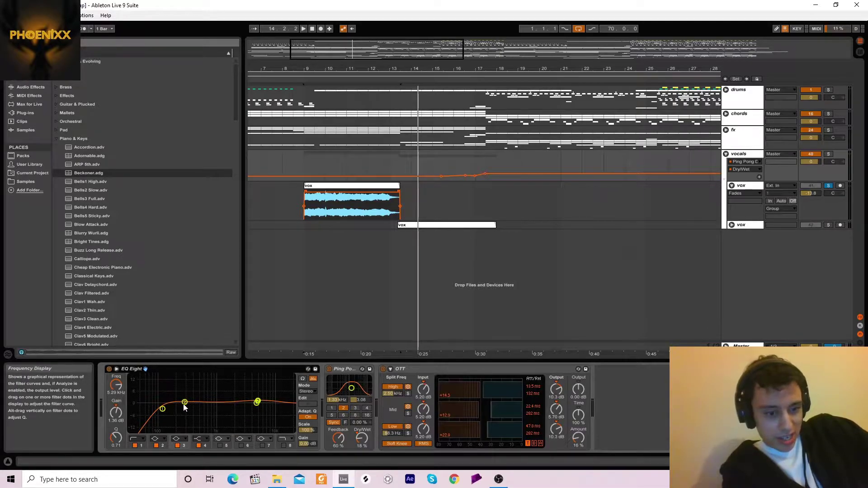
click(399, 225)
click(732, 224)
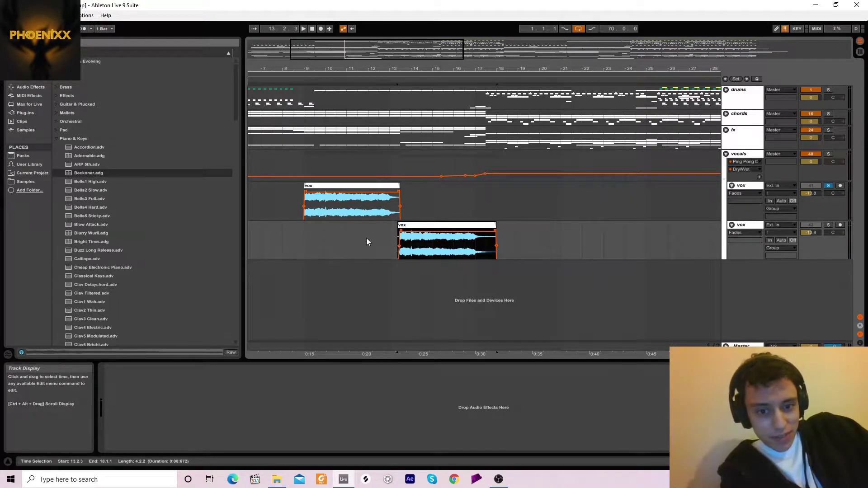
click(828, 225)
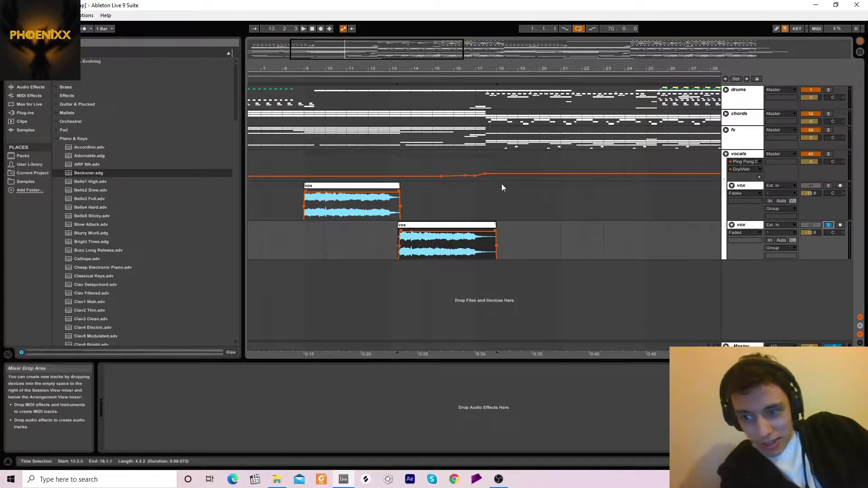
click(407, 224)
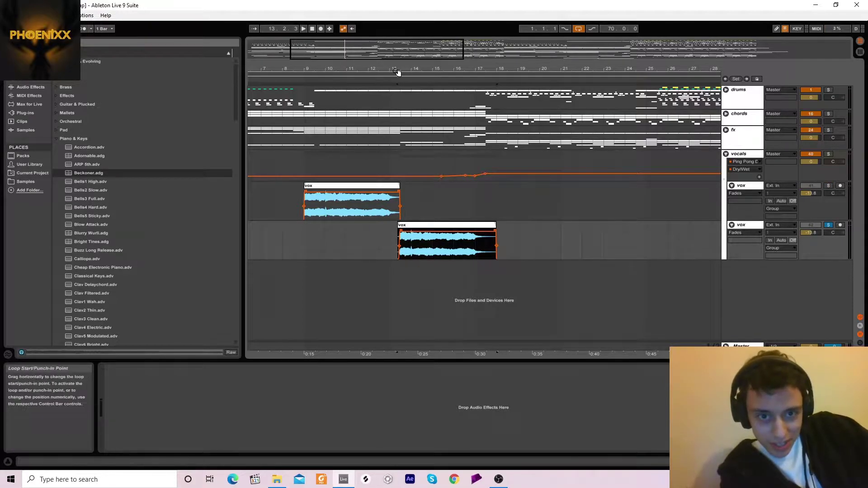
drag(397, 72, 380, 202)
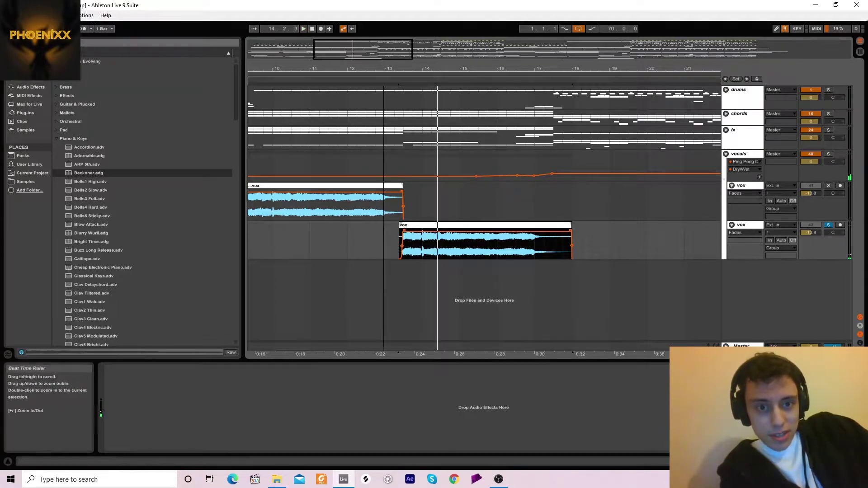
Step: Compare the two vox clips by playing each from its start with its own track soloed
key(minus)
click(337, 226)
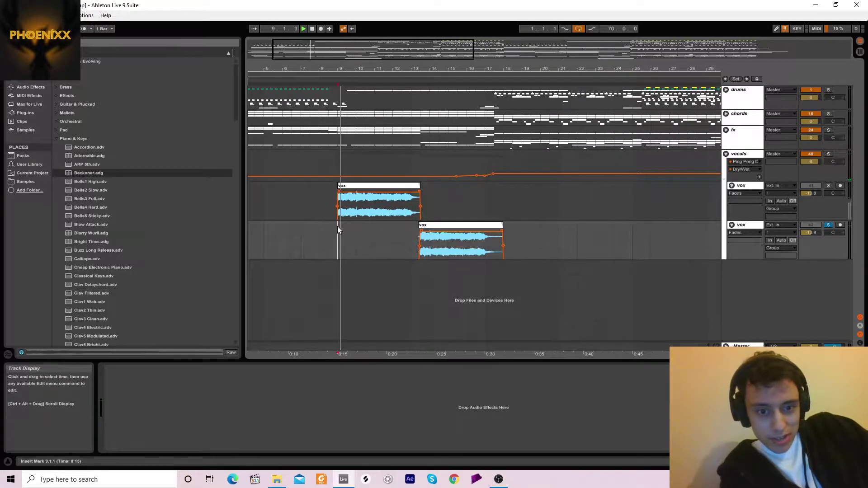
click(827, 186)
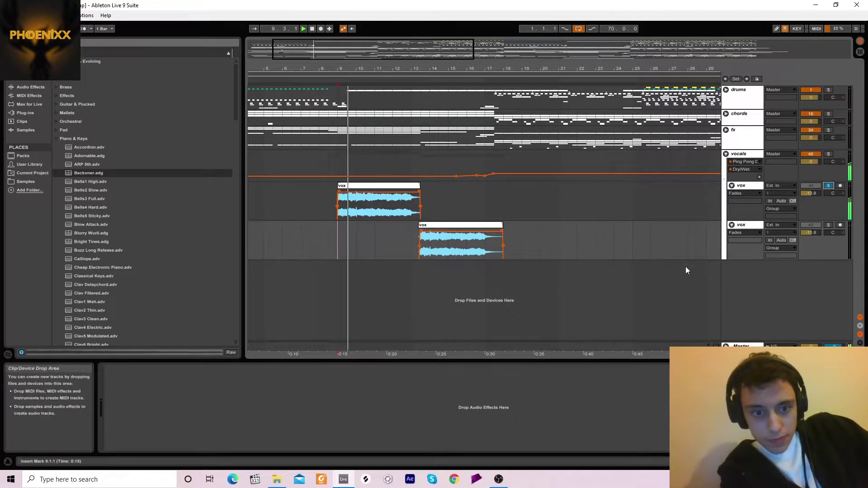
click(416, 228)
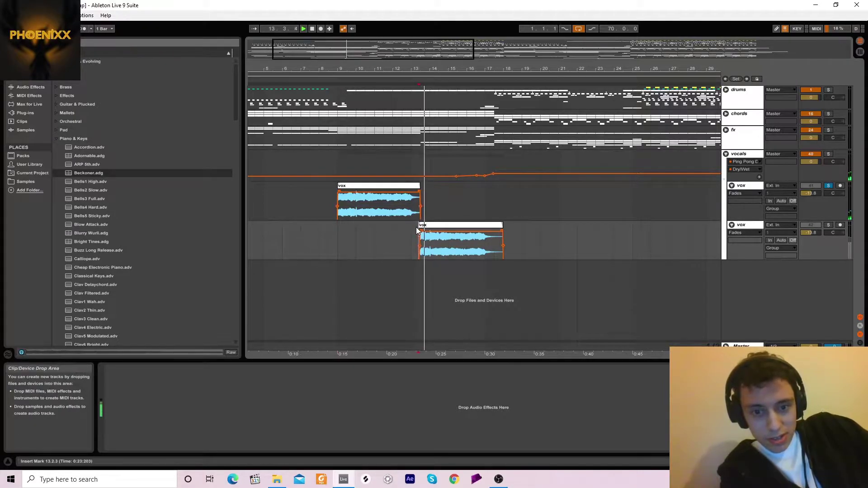
click(828, 226)
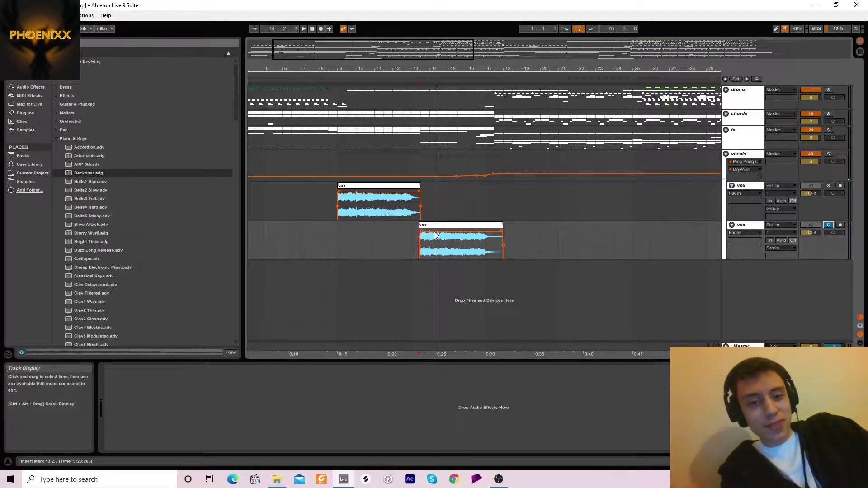
Step: Solo the whole vocals group and play both vox clips together from bar 9
click(338, 241)
key(space)
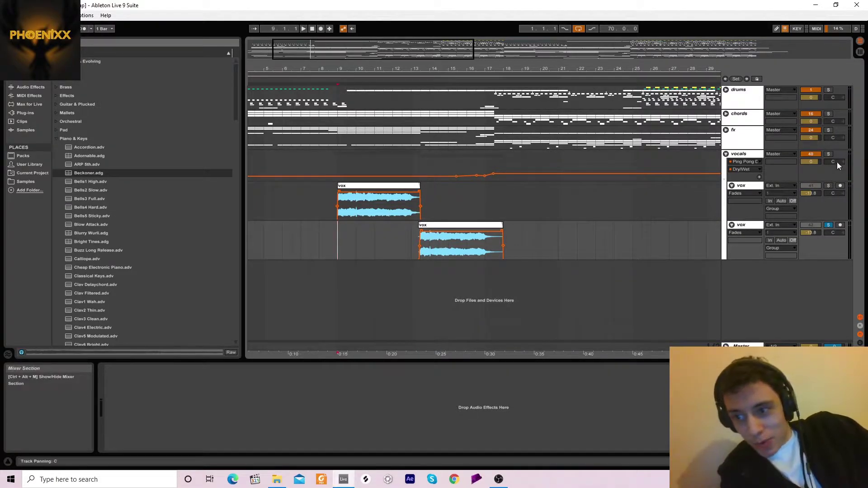
click(828, 154)
key(space)
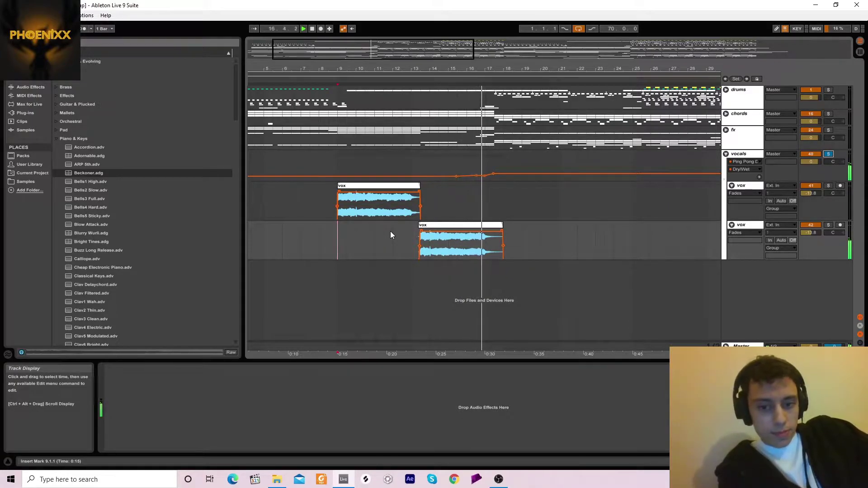
key(space)
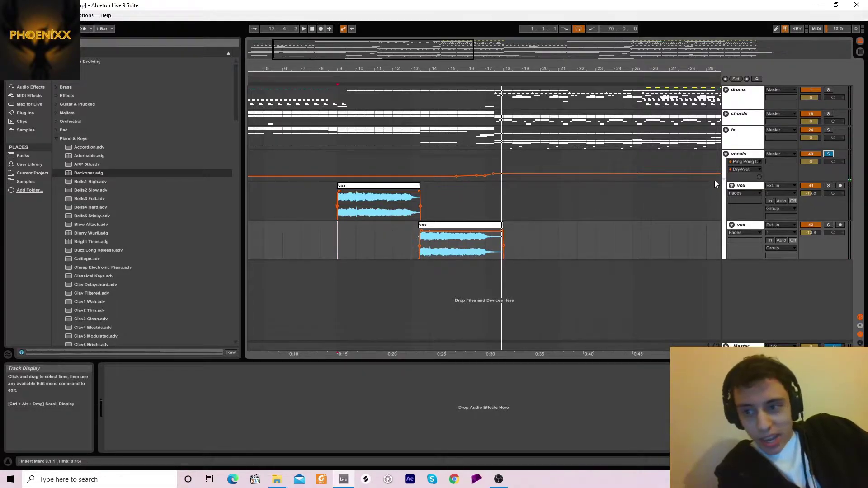
Step: Fold the vocals group and unfold the fx group, with its reverse vox and fx 3 tracks collapsed
click(726, 155)
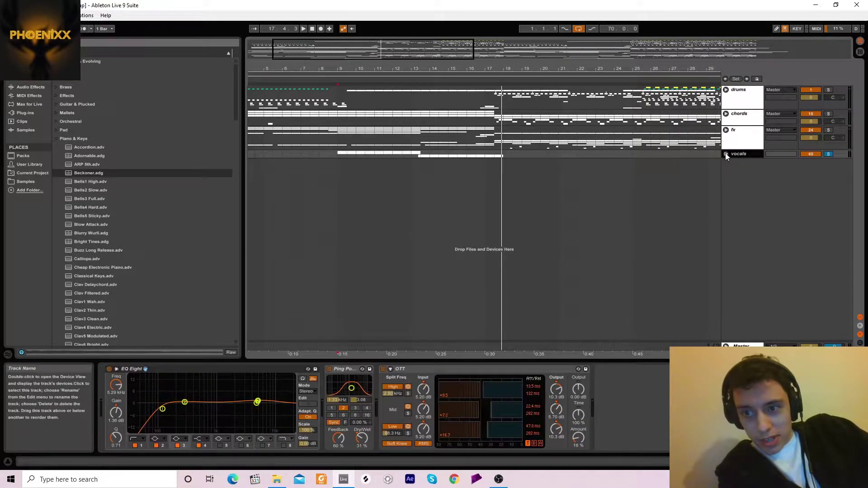
click(726, 131)
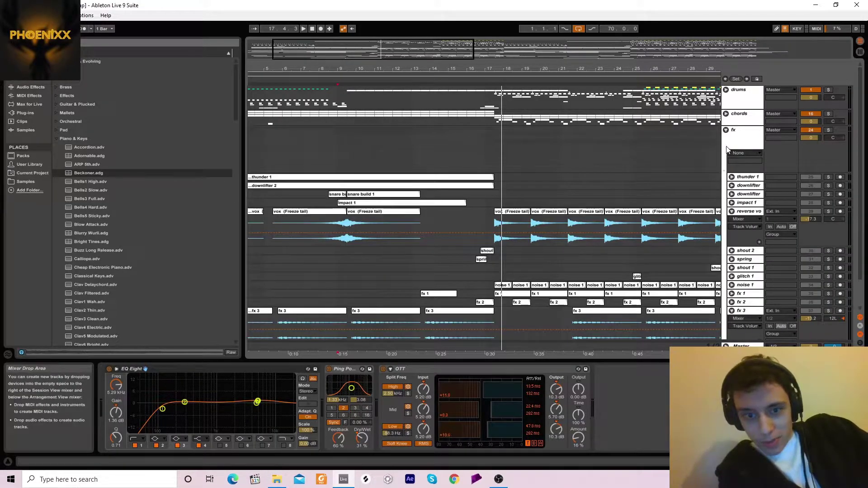
click(732, 212)
click(731, 281)
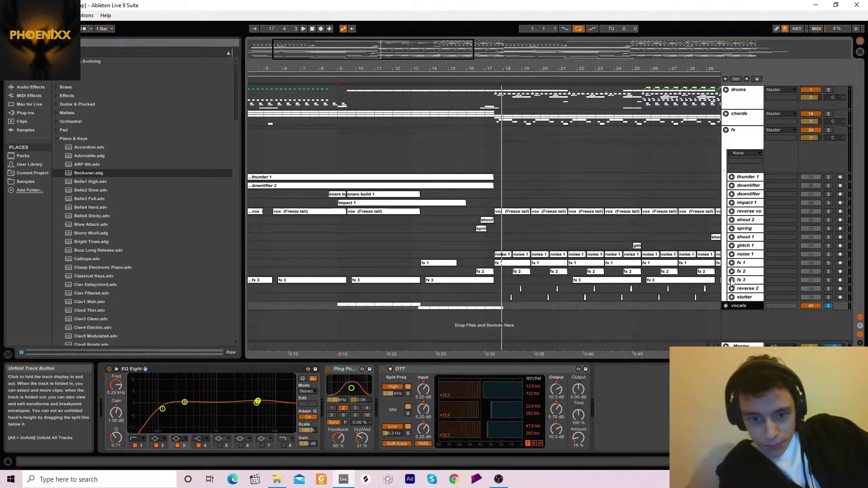
drag(569, 69, 371, 69)
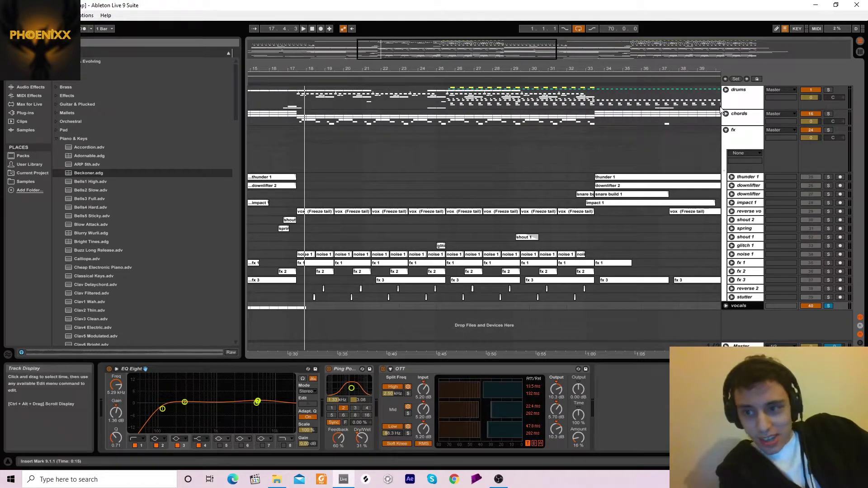
Step: Unfold the chords group and audition the chord 1 track in solo from its clip at bar 17
click(725, 113)
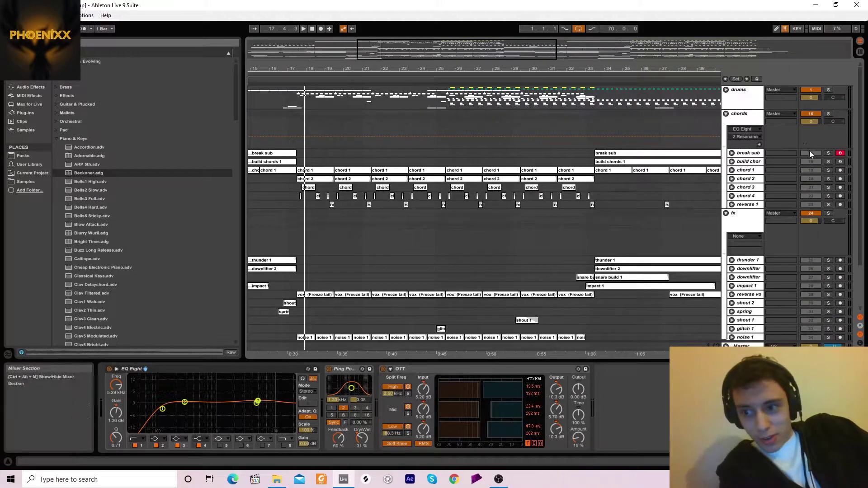
click(325, 170)
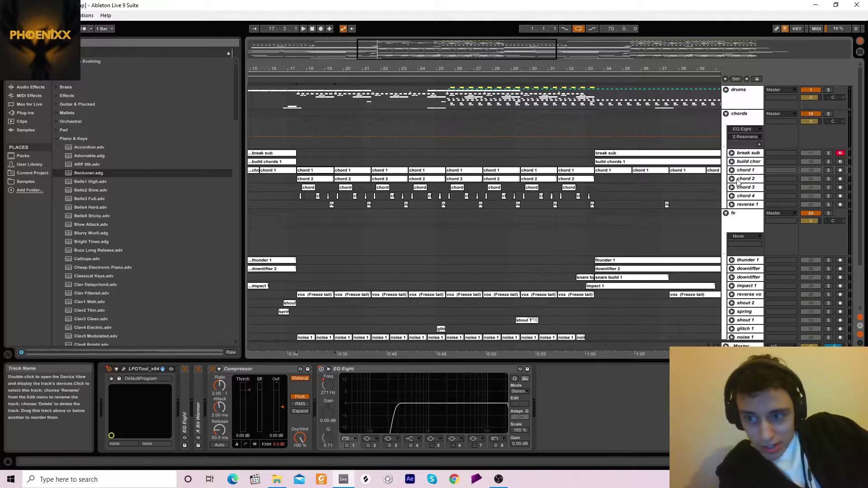
click(731, 171)
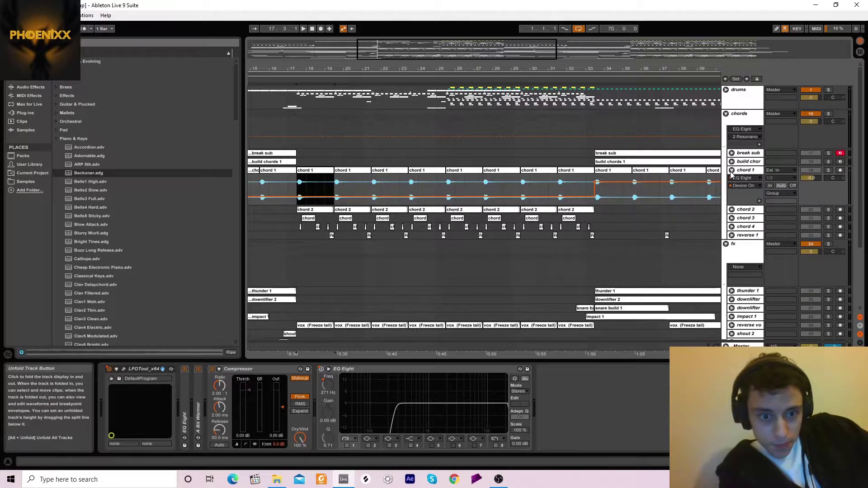
click(829, 170)
key(space)
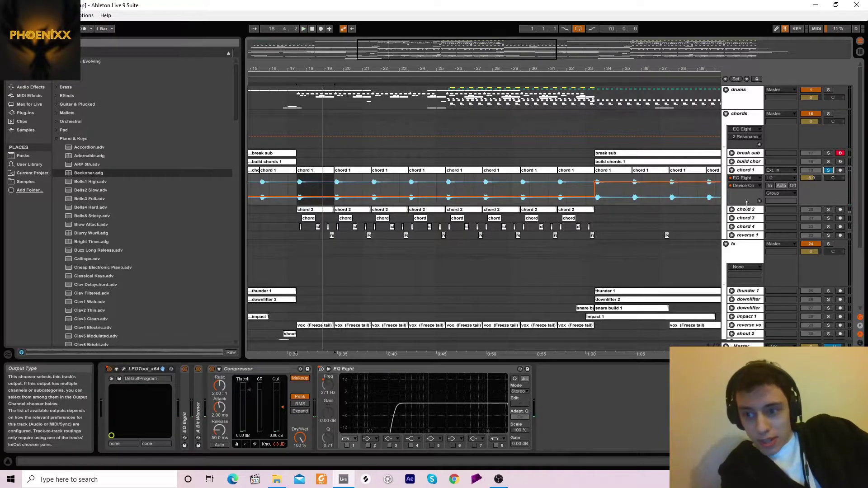
Step: Unfold the chord 2 track, show its effect devices and audition its first clip in solo
click(732, 209)
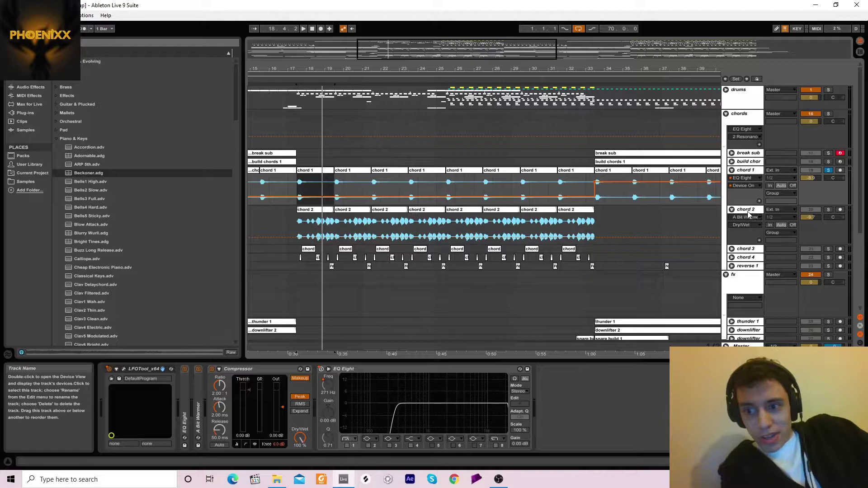
click(748, 214)
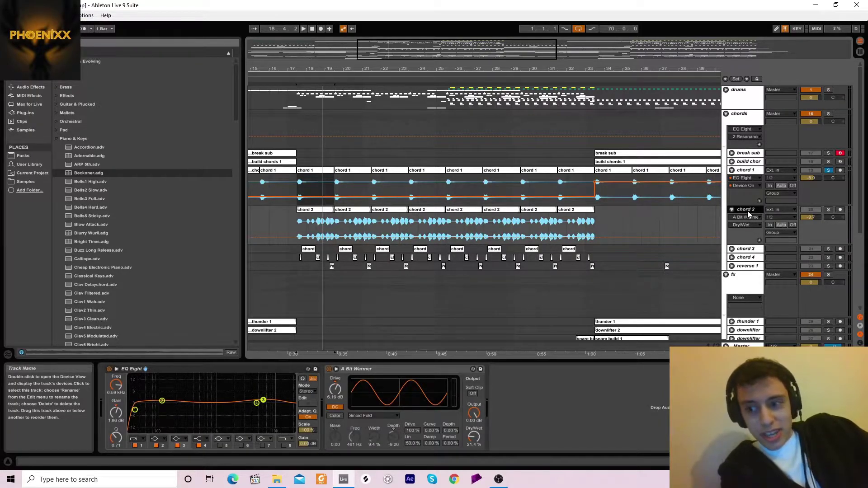
click(828, 210)
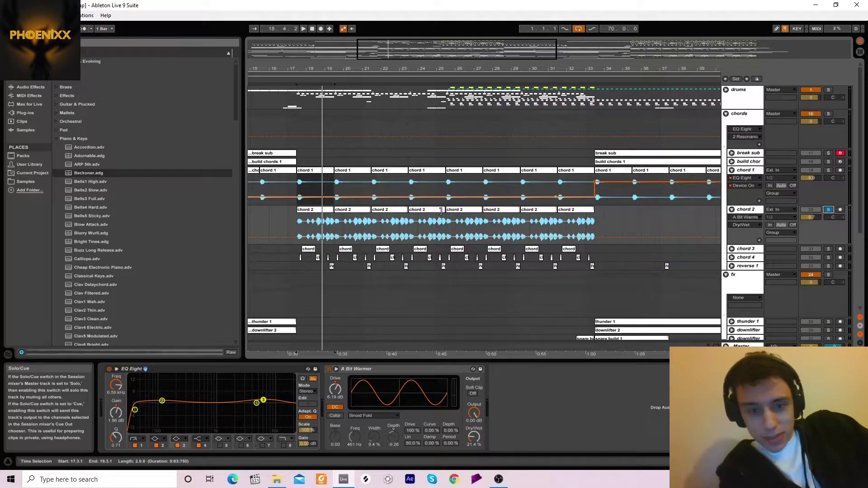
click(304, 214)
key(space)
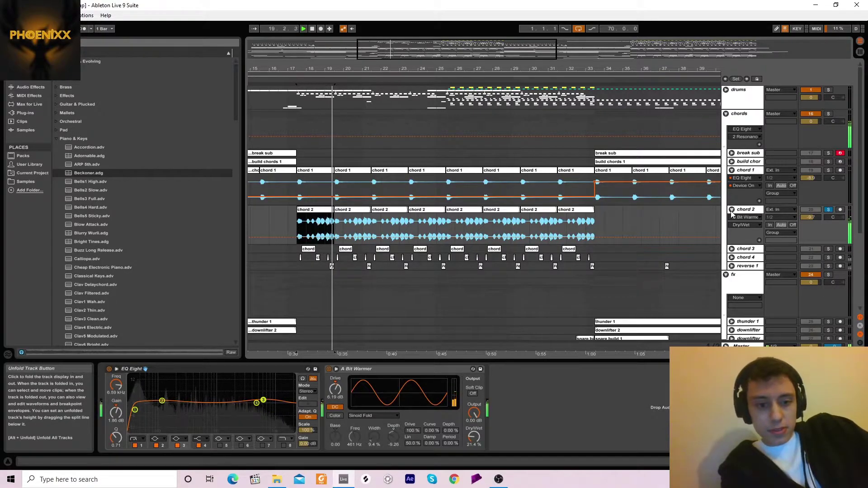
key(space)
Step: Unfold the chord 3 track and play it in solo
click(731, 249)
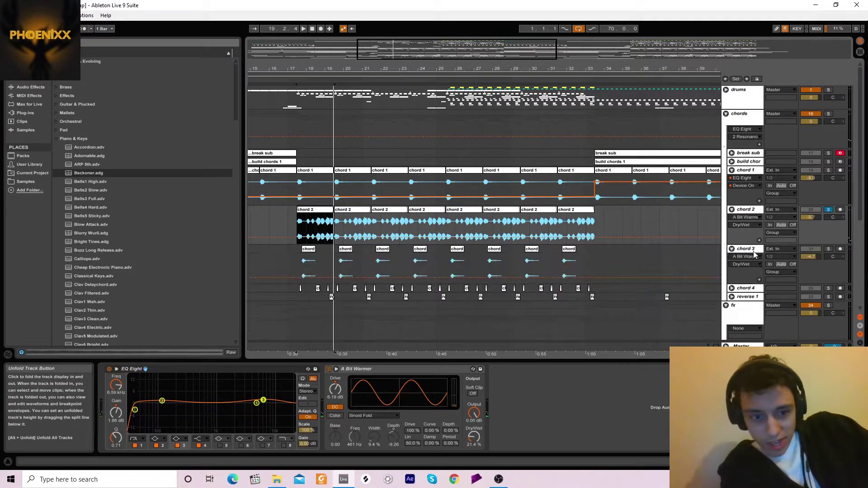
click(828, 249)
key(space)
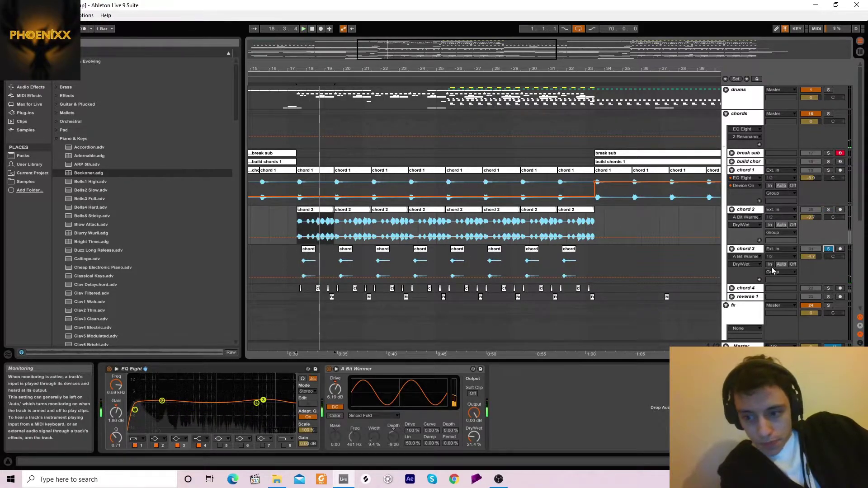
Step: Unfold the chord 4 track, play it in solo and fold it again
click(731, 288)
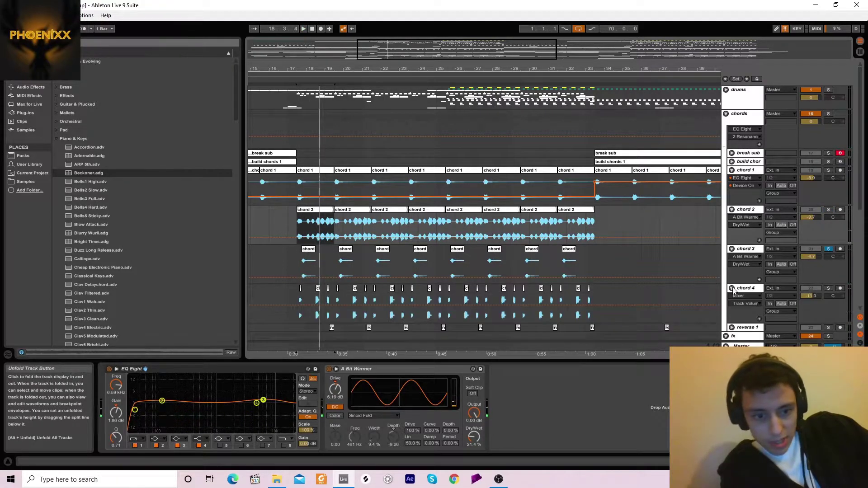
click(828, 288)
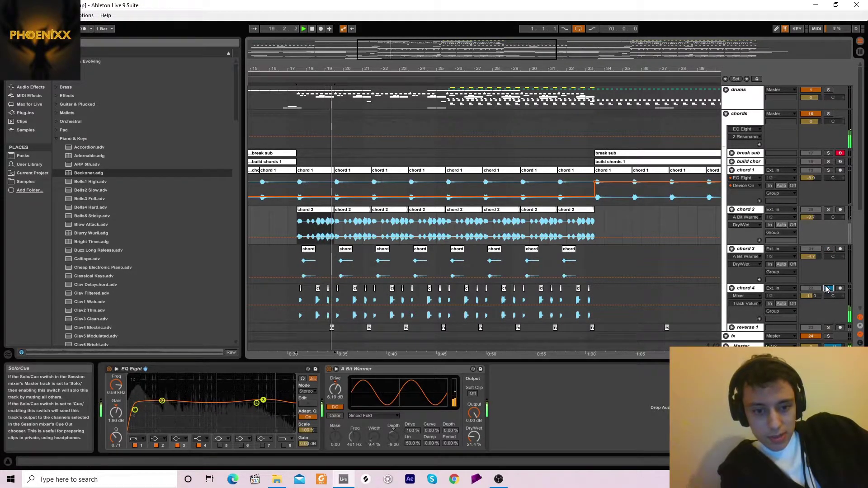
key(space)
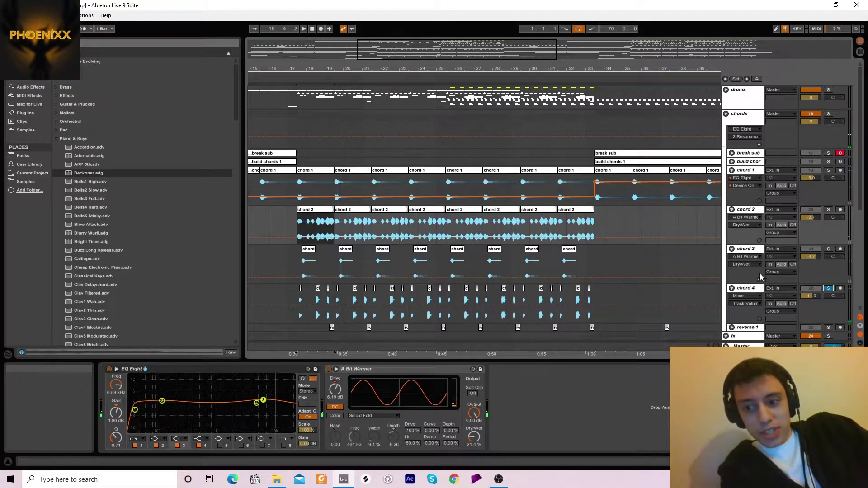
click(732, 289)
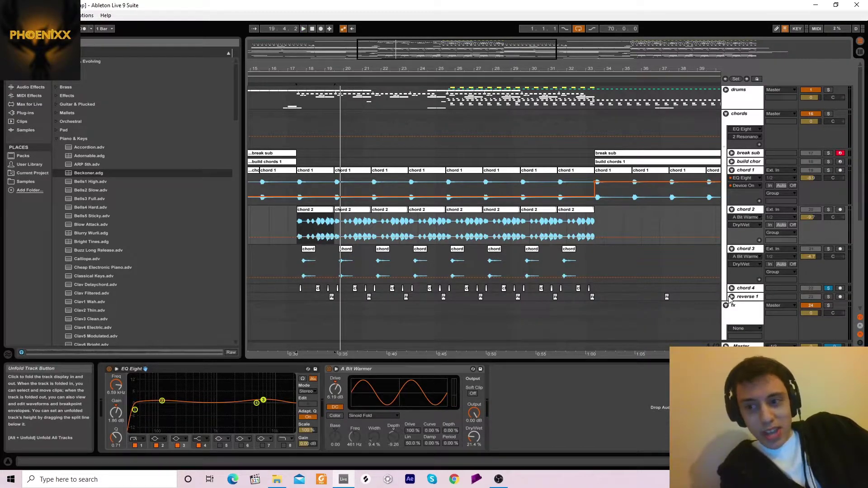
Step: Unfold the reverse 1 track and audition it in solo from its first reversed clip near bar 19
click(732, 298)
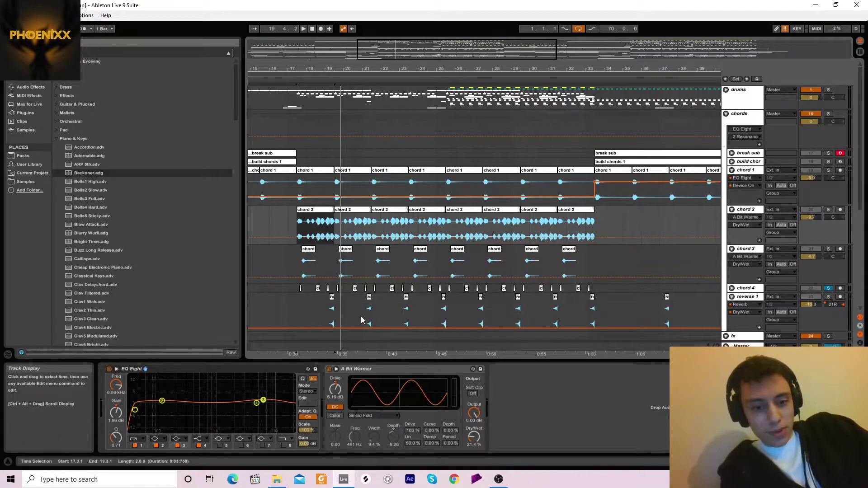
click(329, 307)
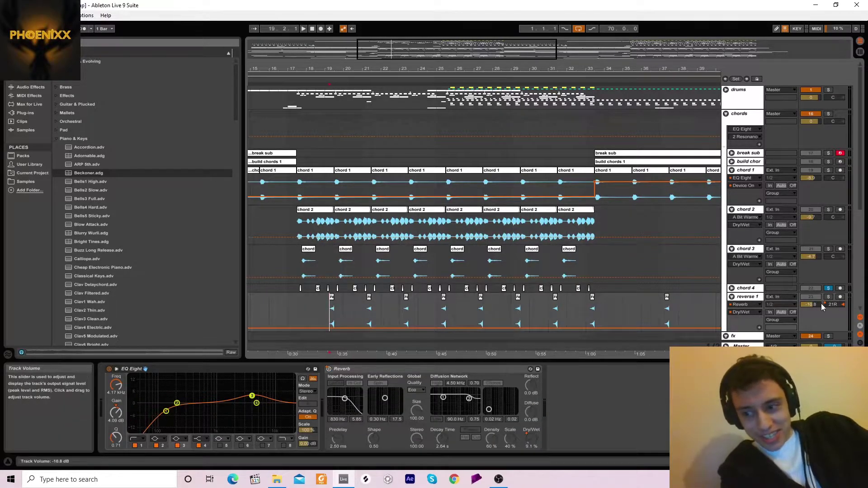
click(829, 297)
key(space)
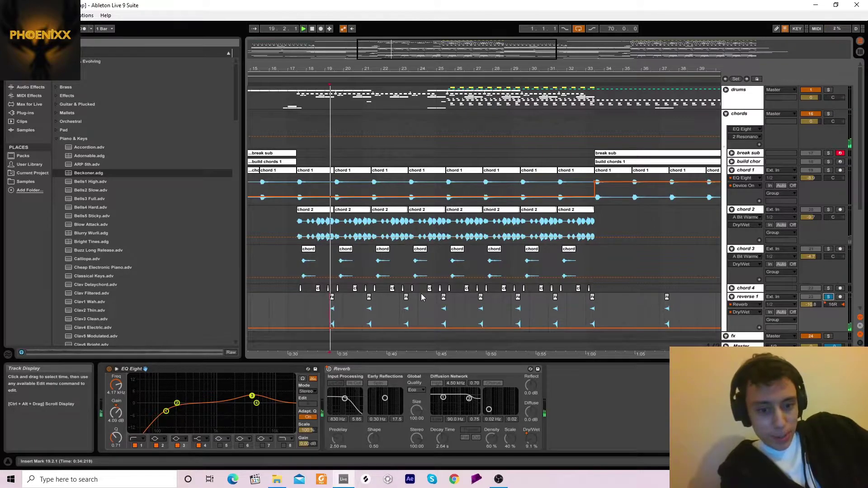
key(space)
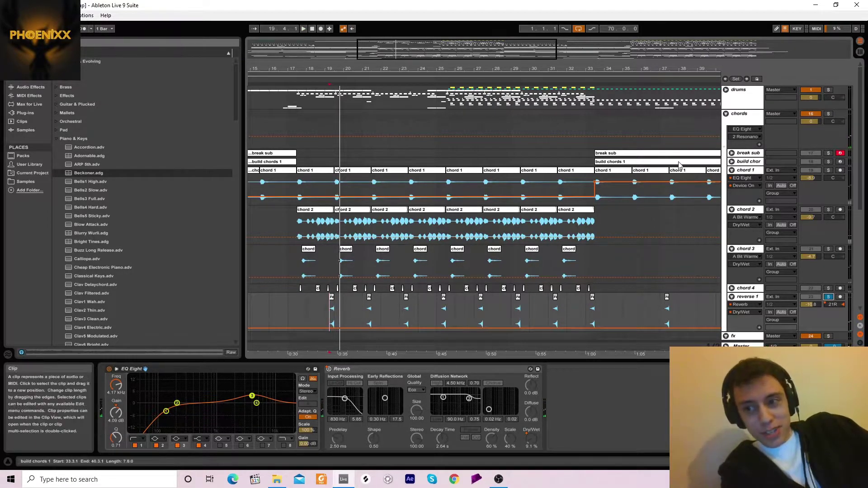
Step: Solo the whole chords group and play it from the chord 1 clip at bar 17
click(828, 113)
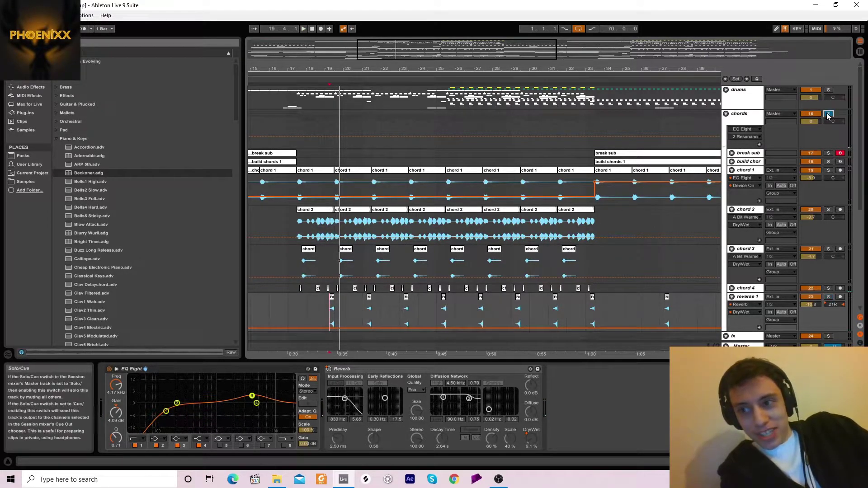
click(301, 181)
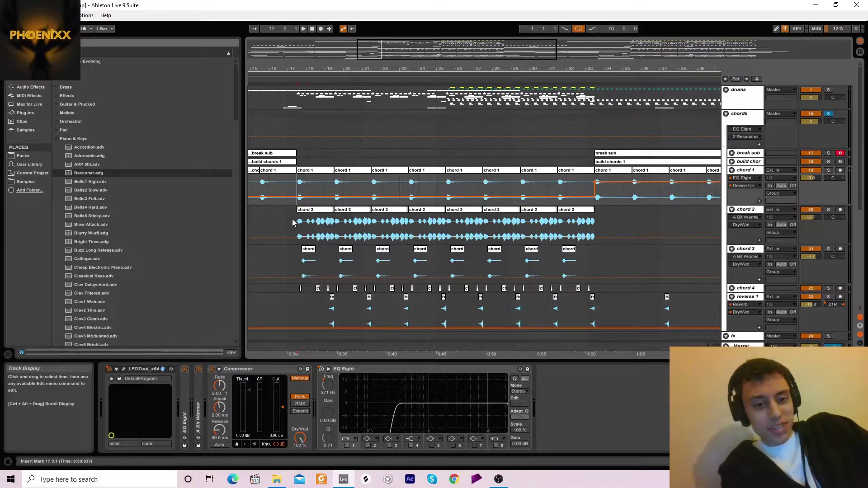
key(space)
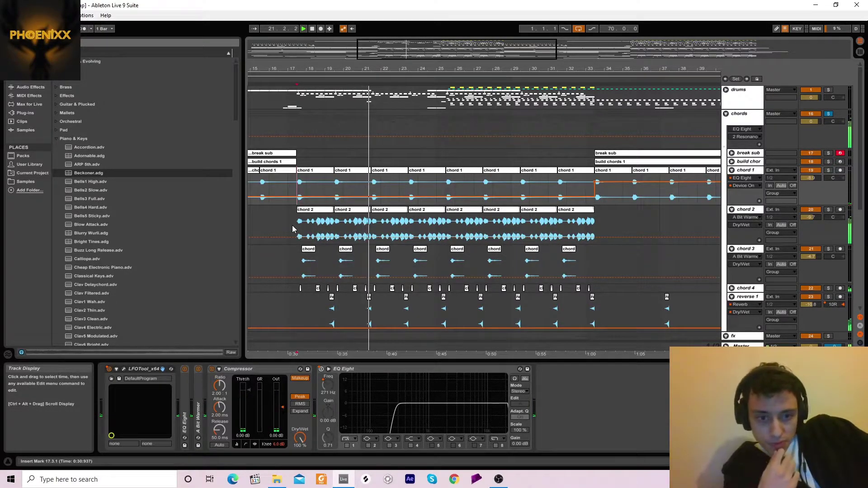
Step: Fold the chords group and show the tracks inside the fx group
click(726, 114)
click(726, 130)
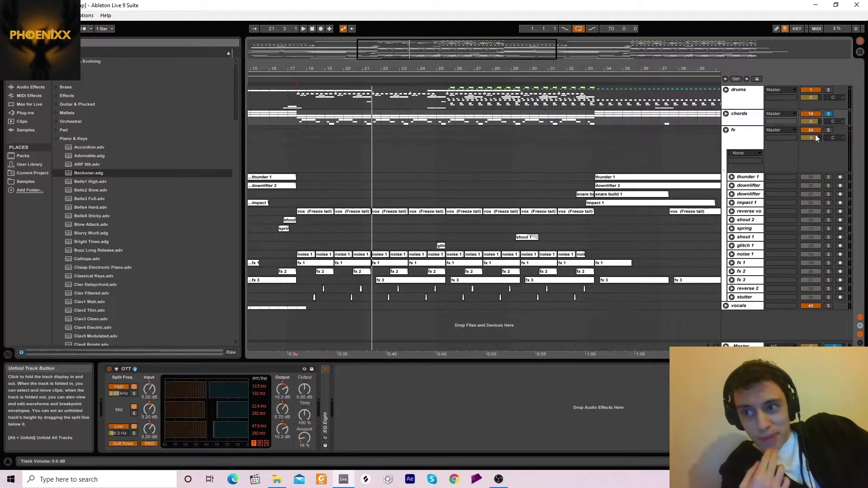
click(727, 115)
click(726, 114)
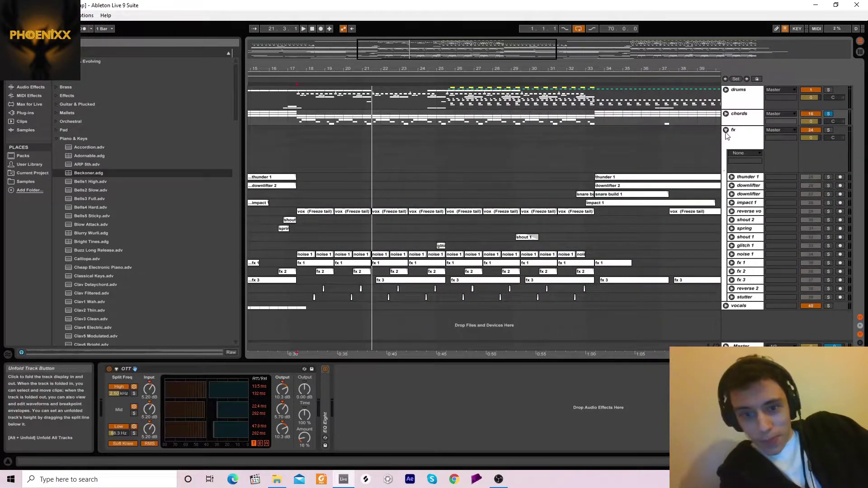
Step: Unfold the reverse vocal track in the fx group, audition its first clip in solo, fold it and show its device
click(307, 211)
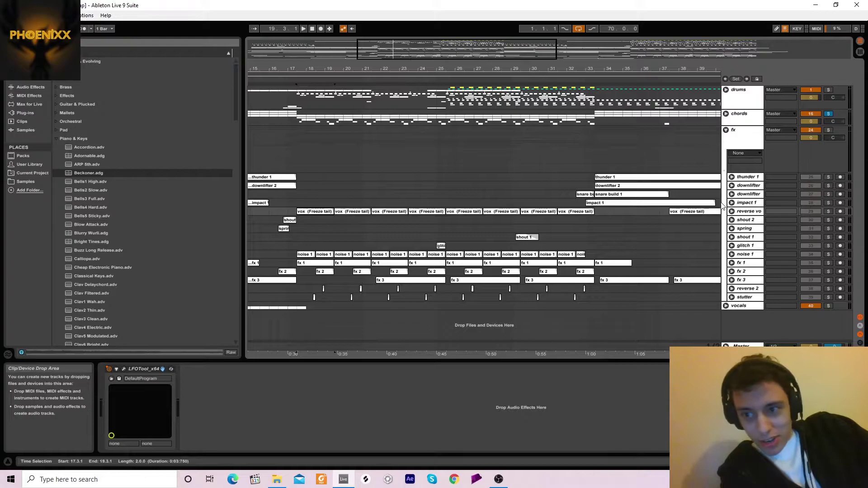
click(828, 131)
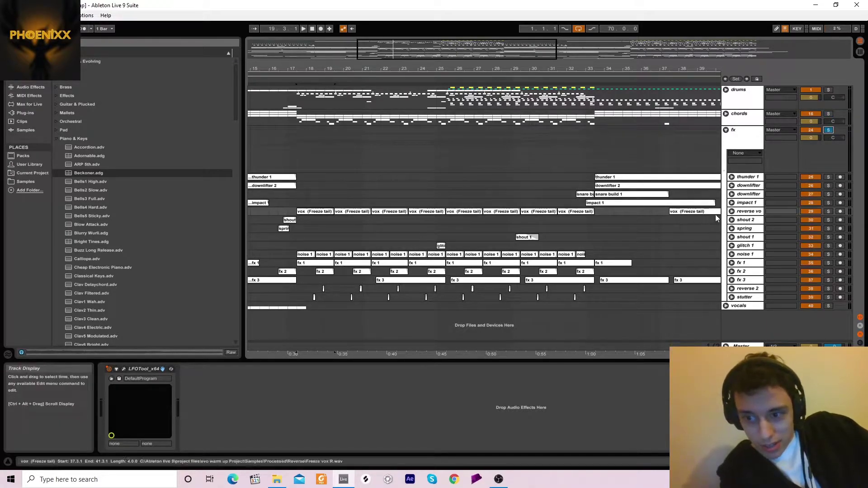
click(731, 212)
click(829, 211)
key(space)
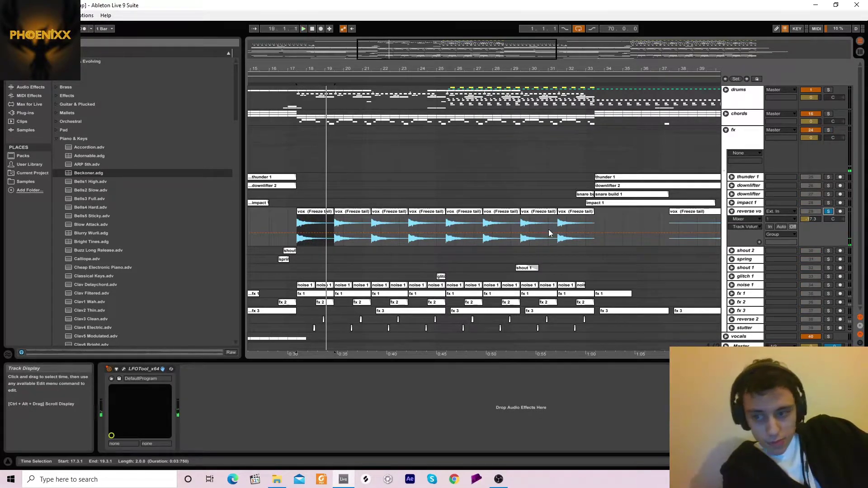
click(733, 212)
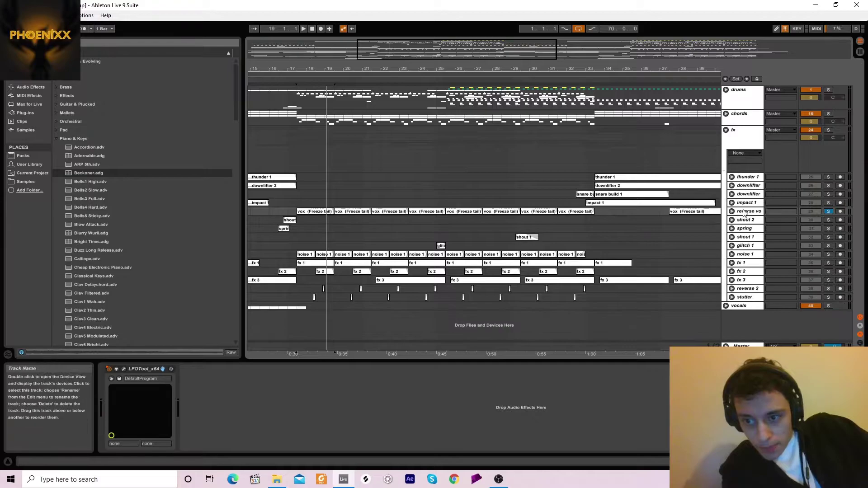
click(744, 213)
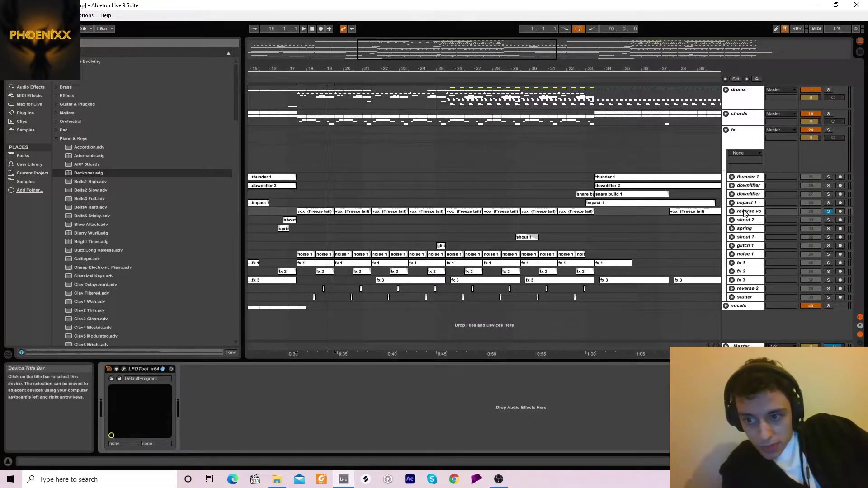
Step: Return to the chords group and show chord 1's effect devices with its Compressor Output Gain automation over the full arrangement
click(726, 129)
click(726, 114)
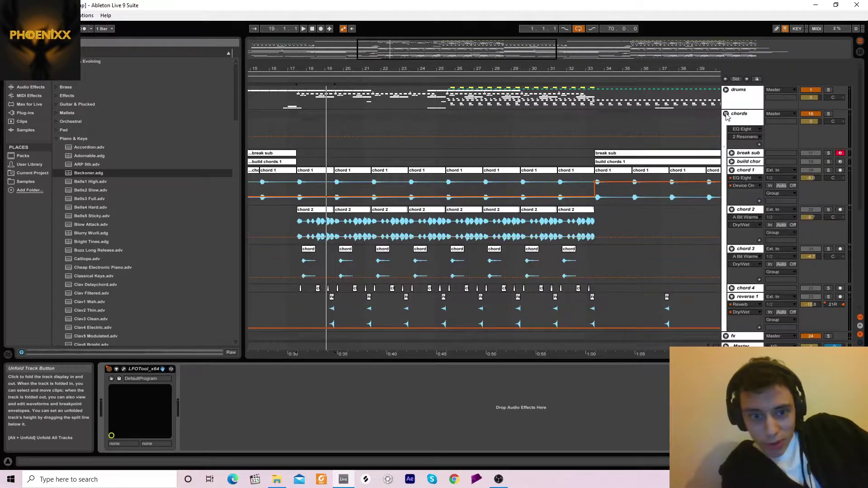
click(743, 174)
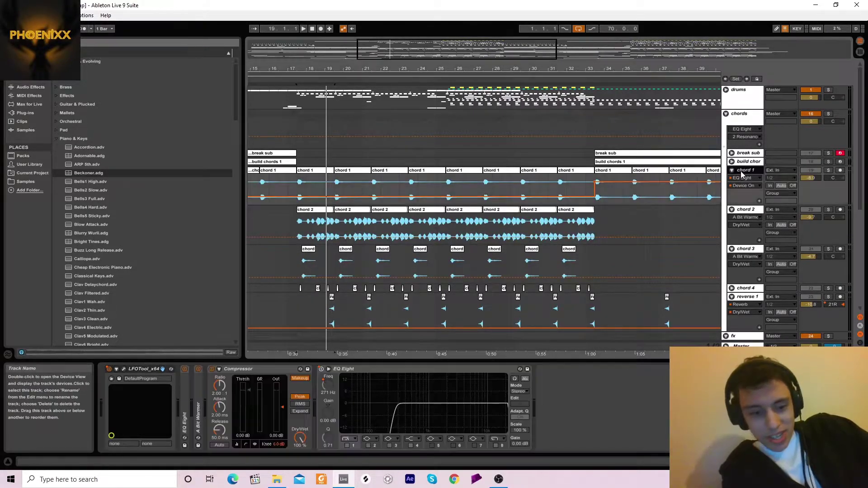
click(282, 408)
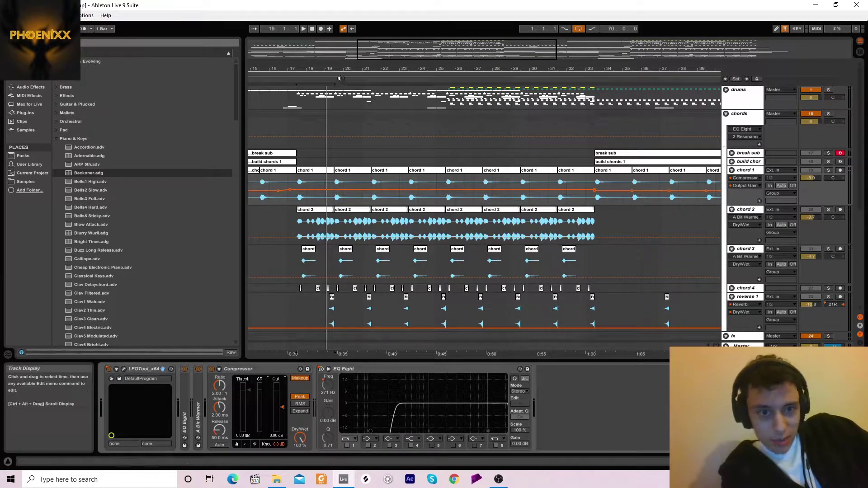
drag(343, 66, 401, 21)
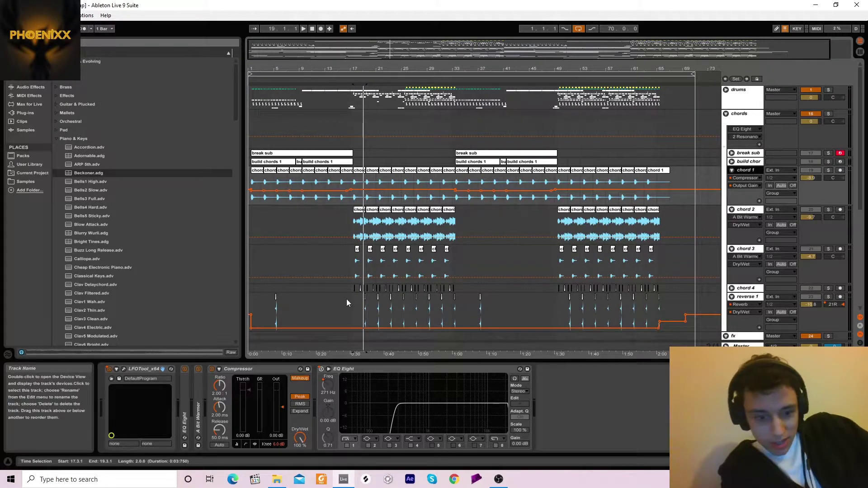
Step: Expand A Bit Warmer on chord 1, then open the first EQ Eight to inspect its curve and collapse it again
double_click(196, 389)
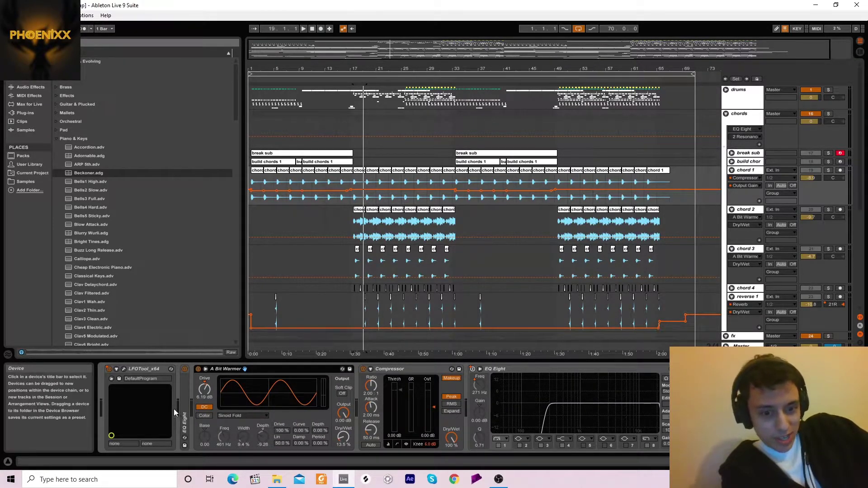
double_click(185, 404)
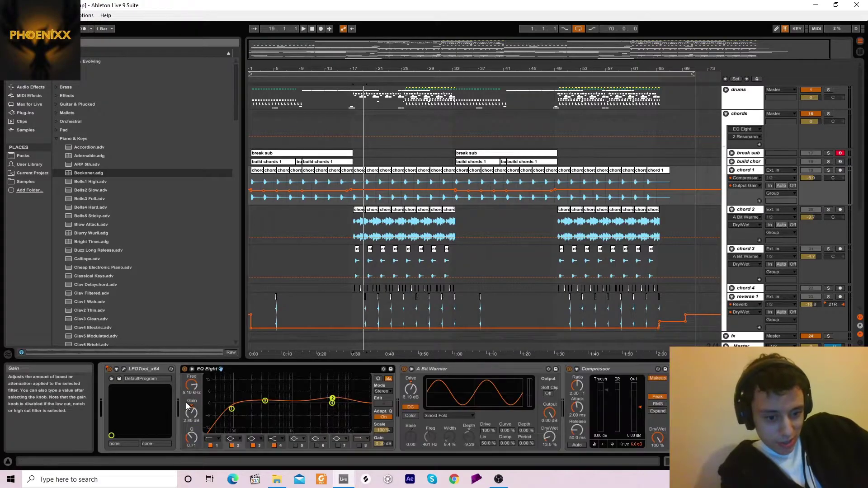
double_click(256, 368)
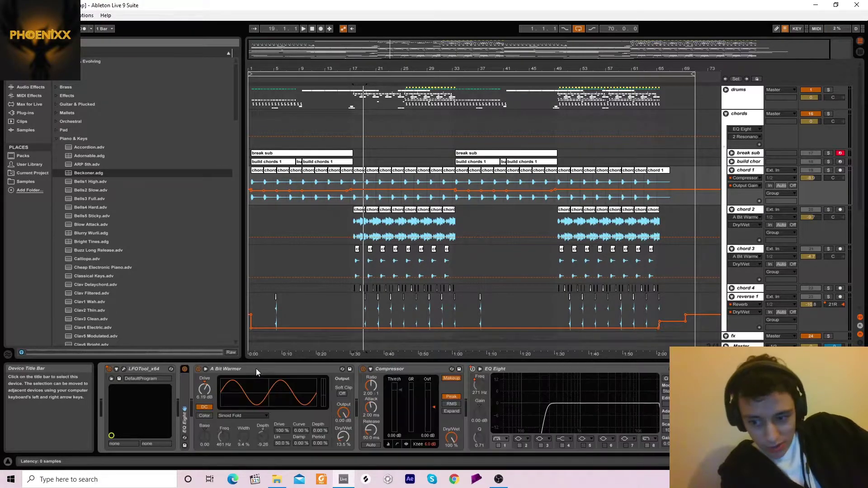
Step: Show the 1 Frequency automation of chord 1's last EQ Eight and check the filter shape at bar 9
click(477, 385)
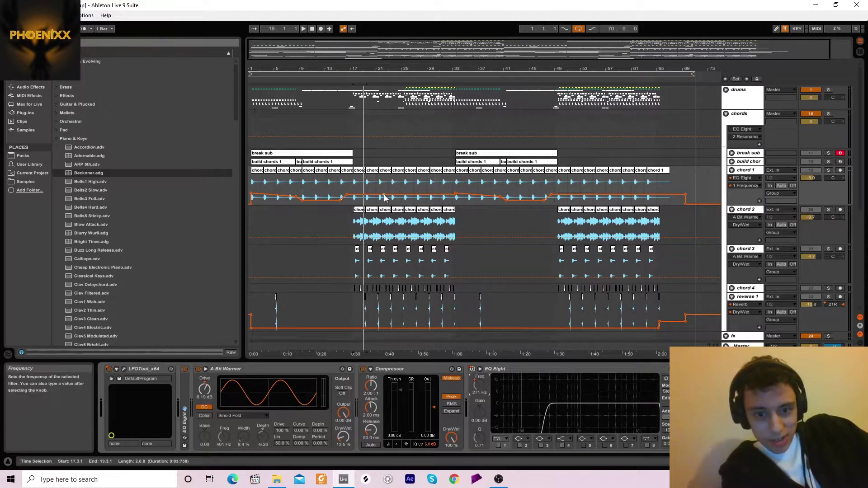
click(315, 185)
click(301, 185)
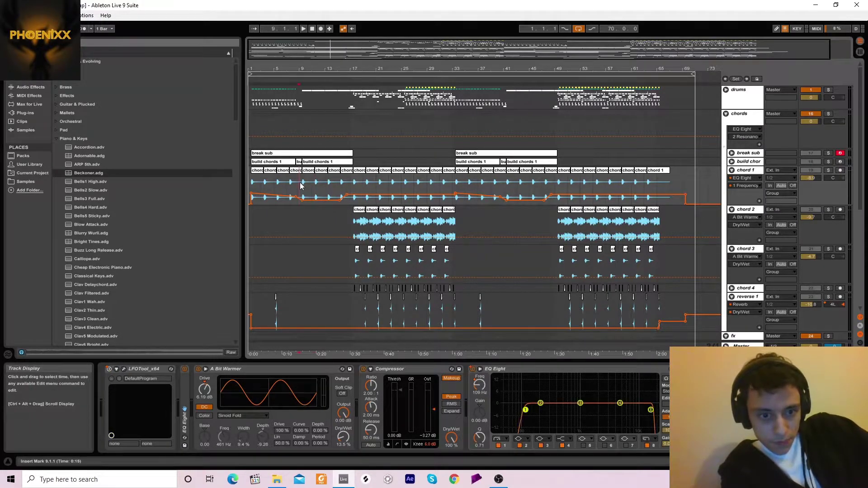
Step: Play the chord 1 track in solo from the start of the arrangement to hear its filter automation
click(251, 183)
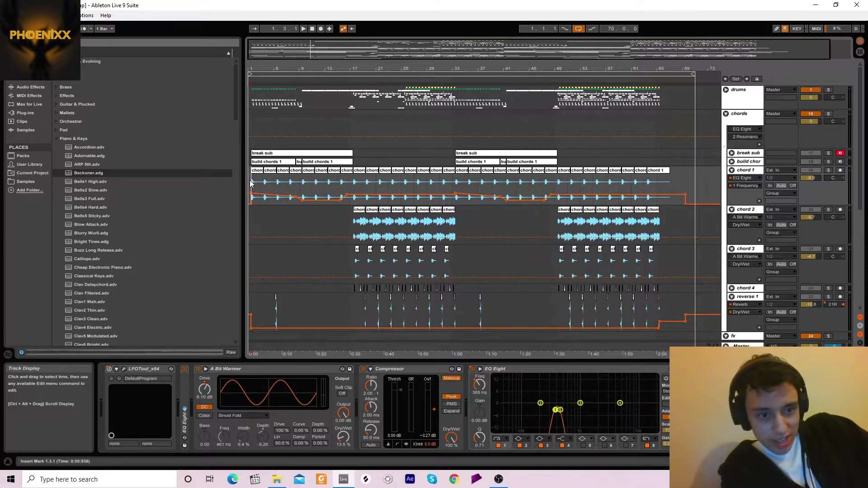
key(space)
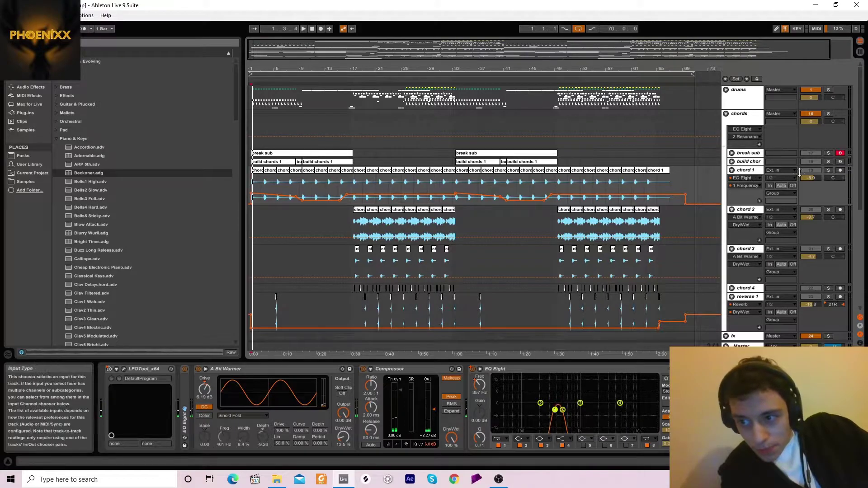
click(829, 170)
key(space)
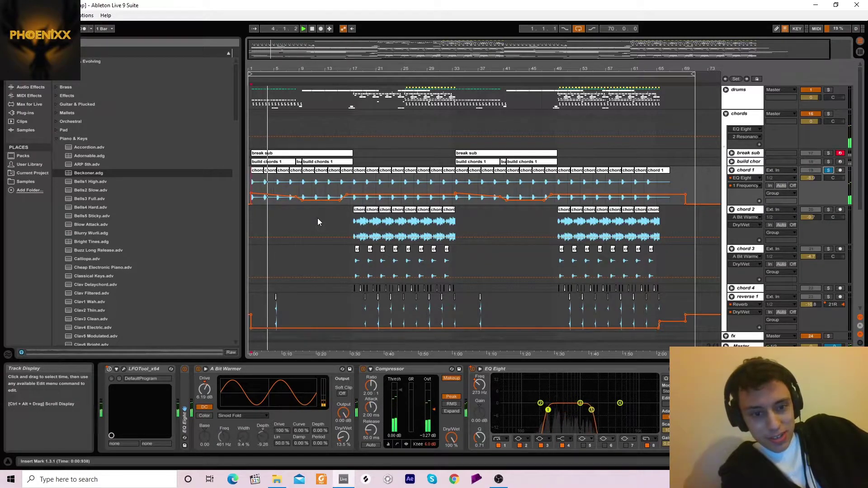
Step: Solo the chord 2 track with its first clip selected and examine band 1 of its EQ Eight
click(358, 210)
key(space)
key(space)
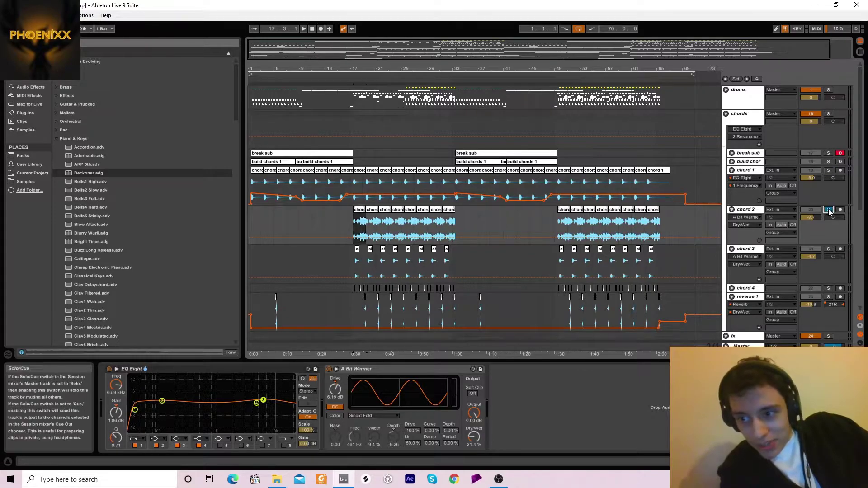
click(829, 210)
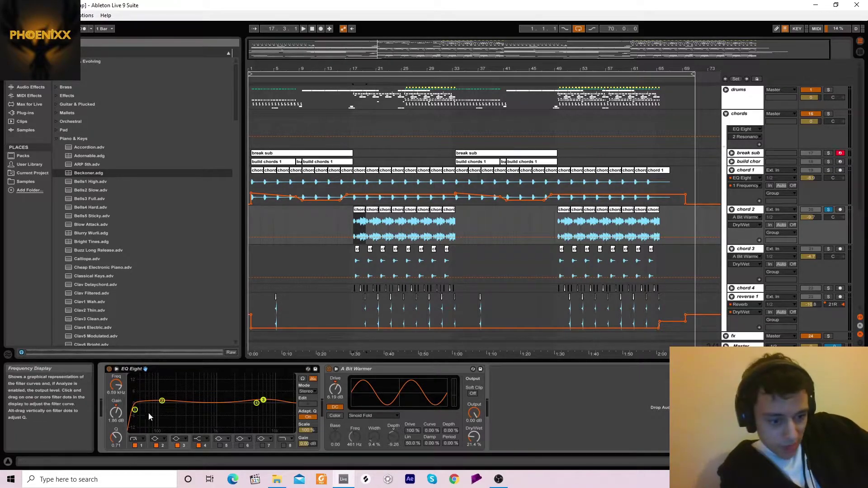
click(134, 410)
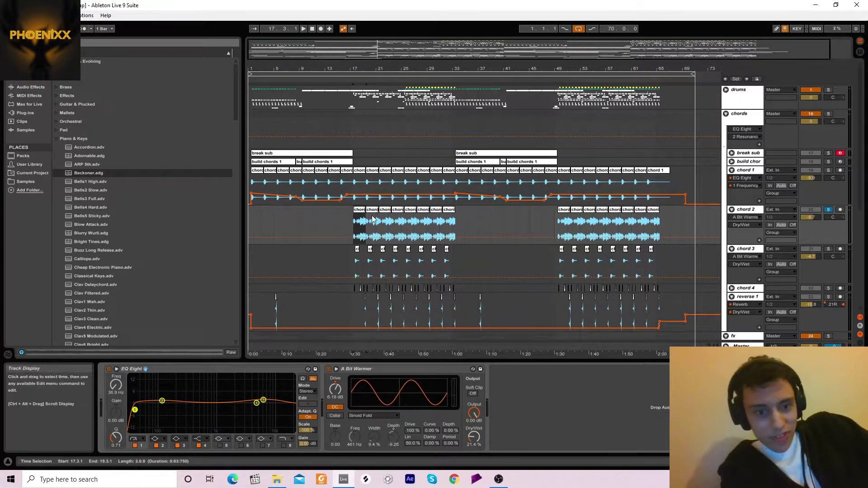
Step: Select the first chord 2 clip at bar 17 for a solo audition and fold the track
click(353, 222)
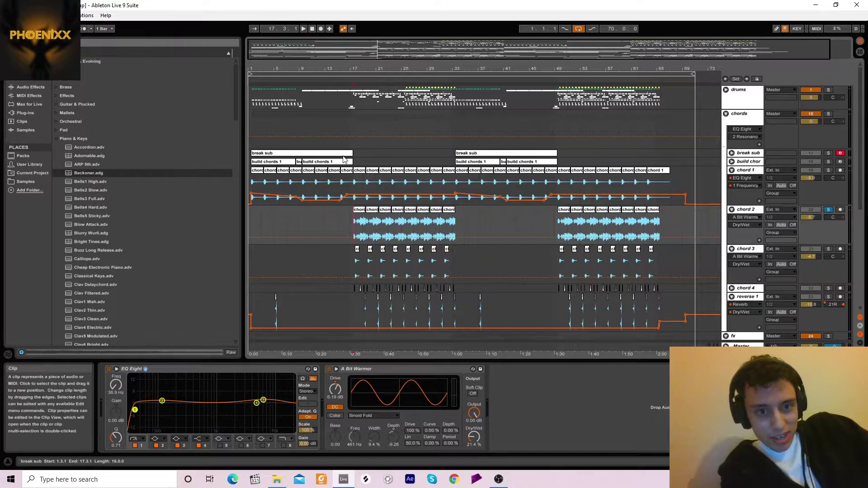
drag(366, 70, 369, 71)
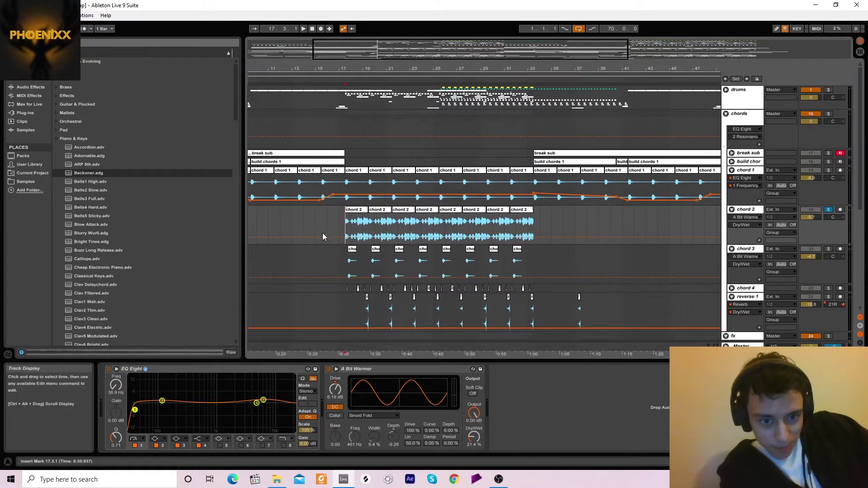
drag(357, 218, 367, 218)
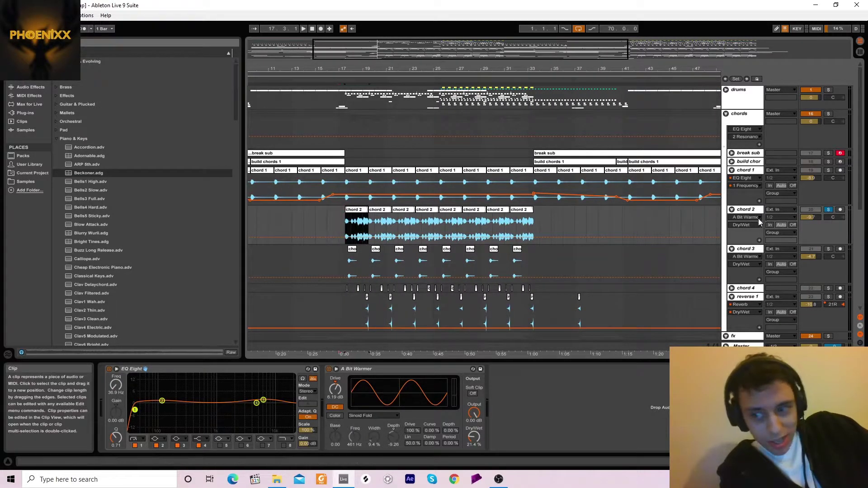
click(732, 210)
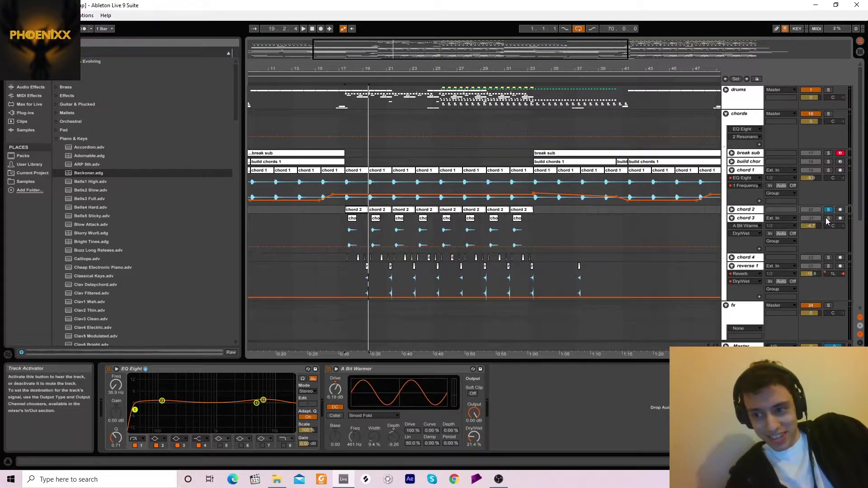
Step: Show chord 3's effect devices and audition its first clip in solo
click(352, 226)
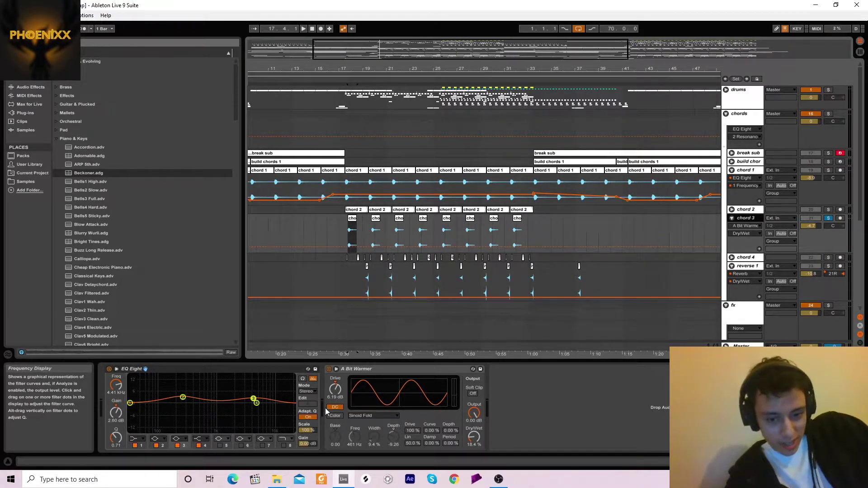
key(space)
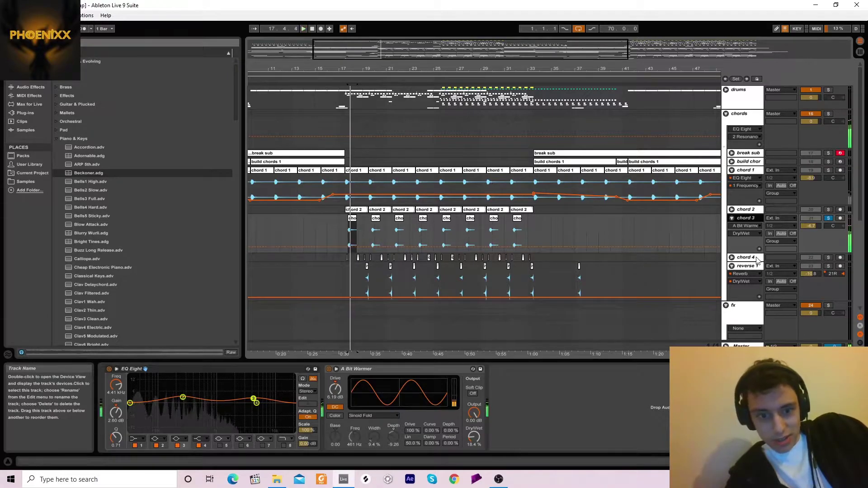
Step: Unfold the chord 4 track and play it in solo from its clip at bar 18.3
click(732, 257)
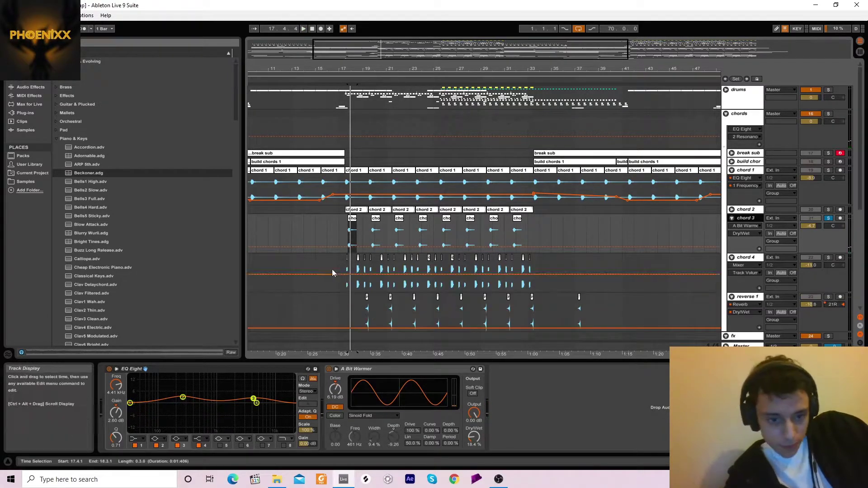
click(346, 266)
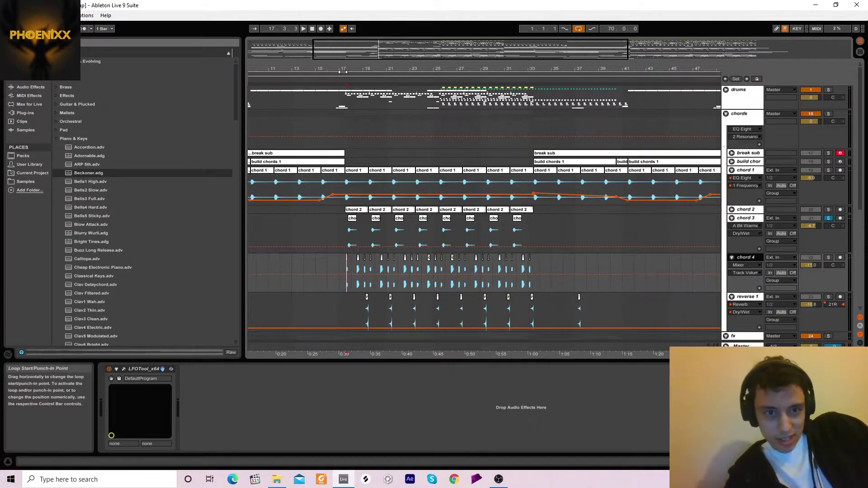
drag(344, 73, 344, 97)
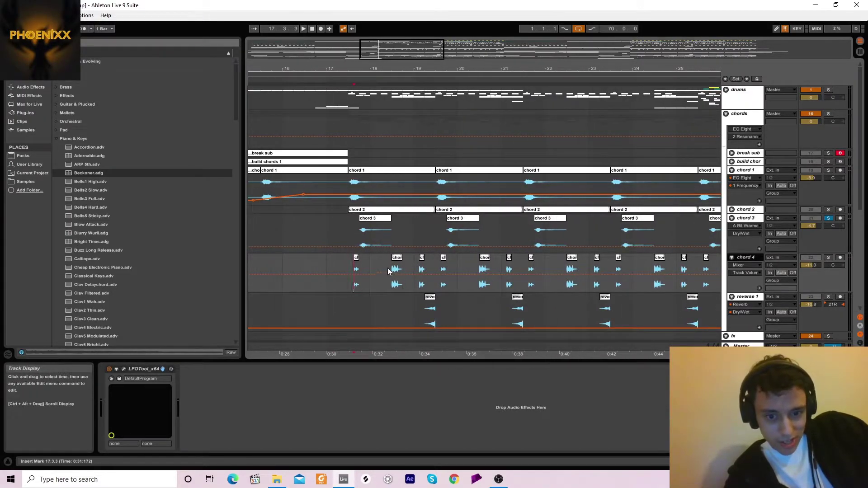
click(393, 260)
click(828, 258)
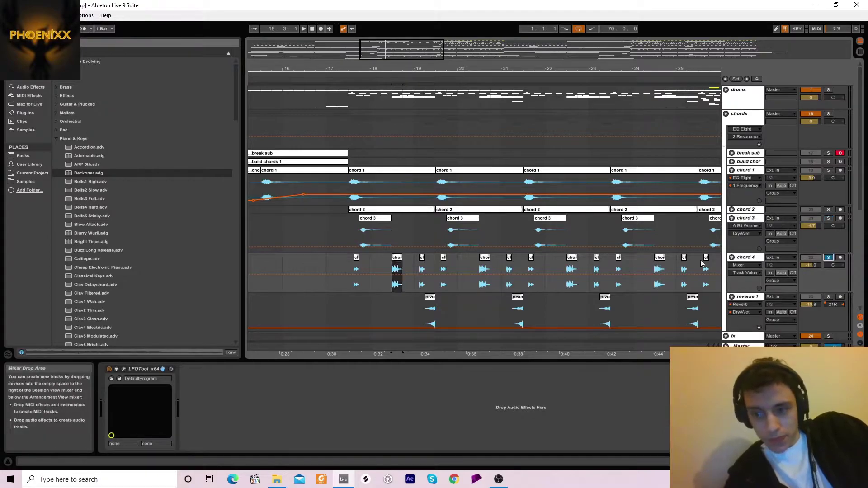
click(393, 269)
key(space)
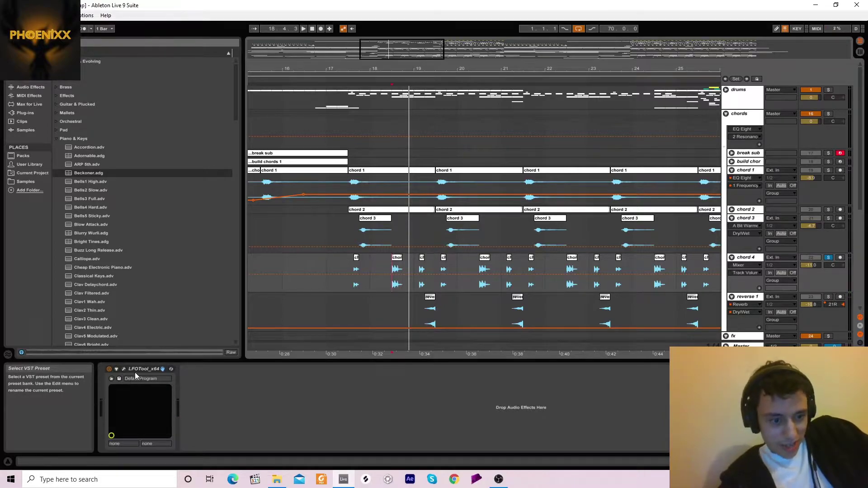
Step: Show the LFOTool curve on chord 4, close the plug-in window and fold the track
click(123, 370)
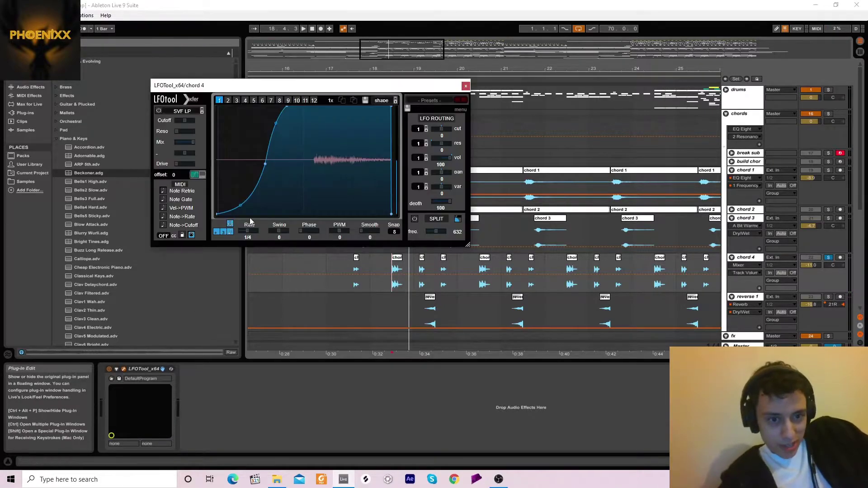
click(465, 86)
click(347, 262)
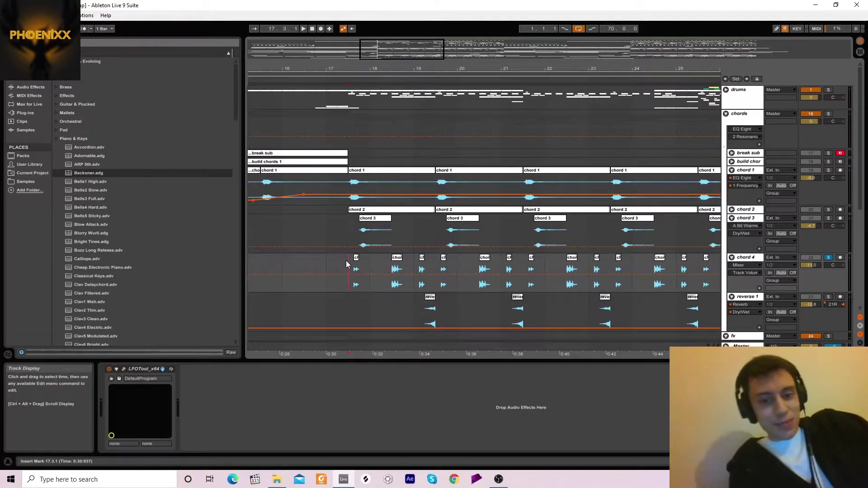
click(731, 256)
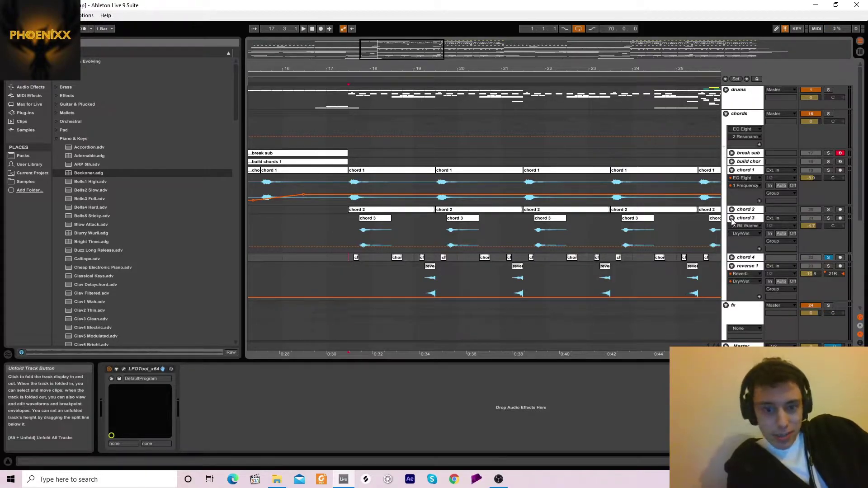
Step: Show the effect devices of reverse 1 and audition its clip at bar 19.2 in solo
click(431, 278)
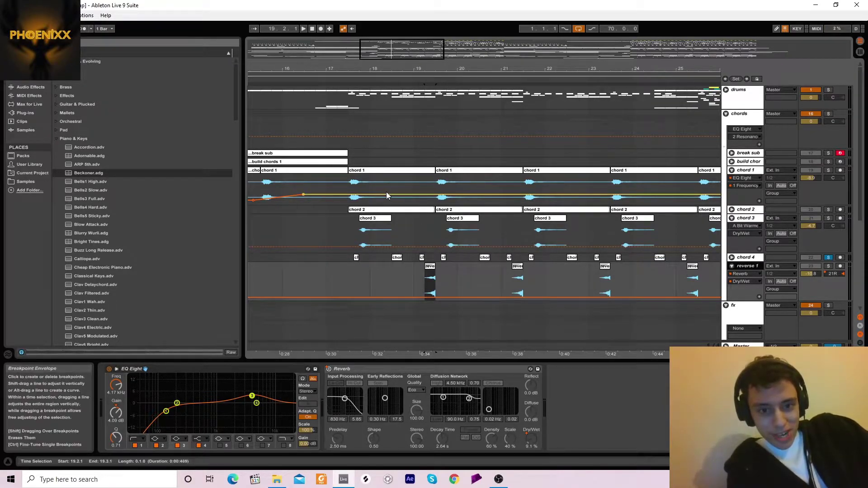
click(828, 266)
key(space)
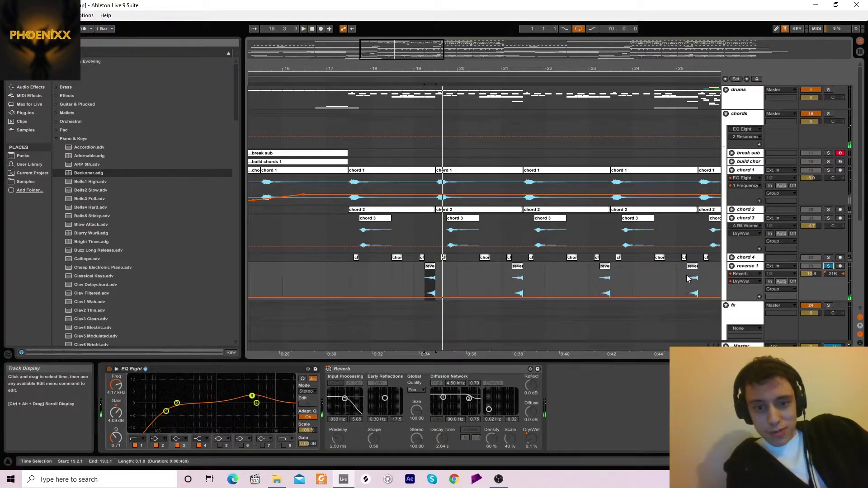
Step: Fold the chord 3, chord 1 and reverse 1 tracks and collapse the chords group
click(732, 218)
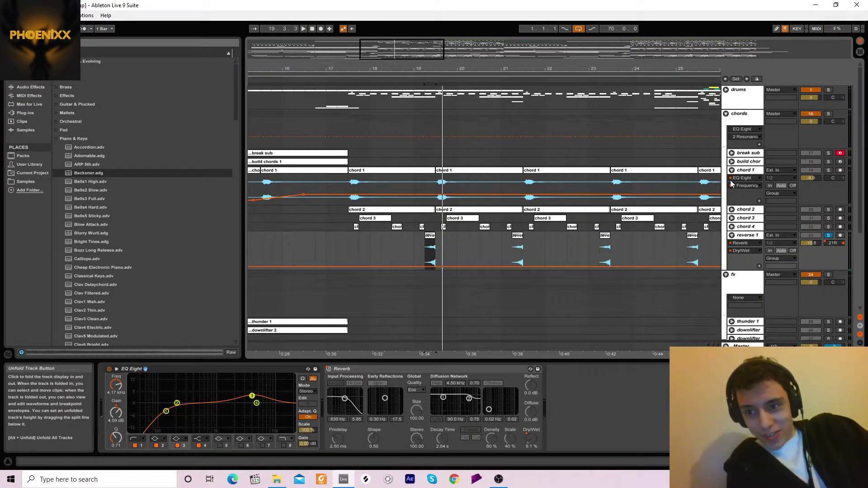
click(732, 170)
click(732, 204)
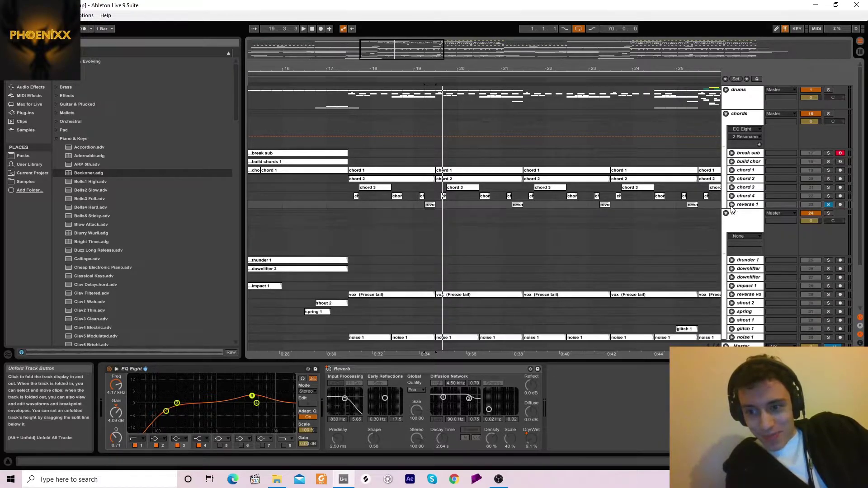
click(726, 115)
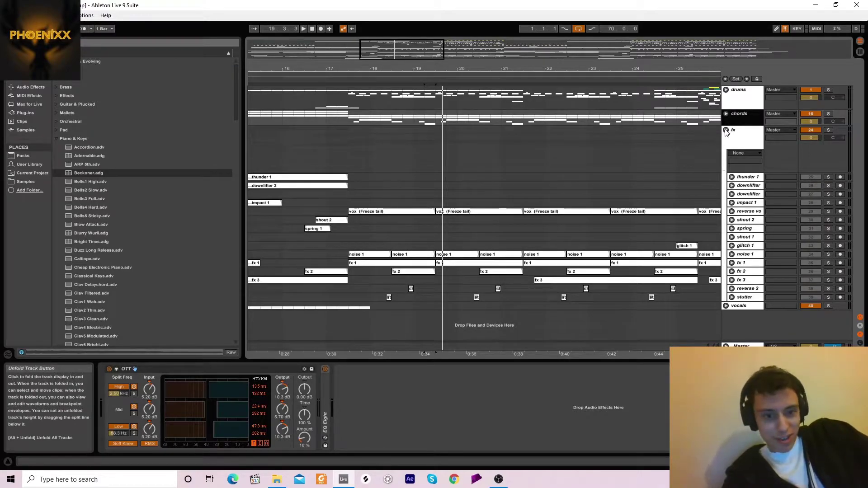
Step: Unfold noise 1 in the fx group and play it in solo from its clip at bar 17.3
click(369, 254)
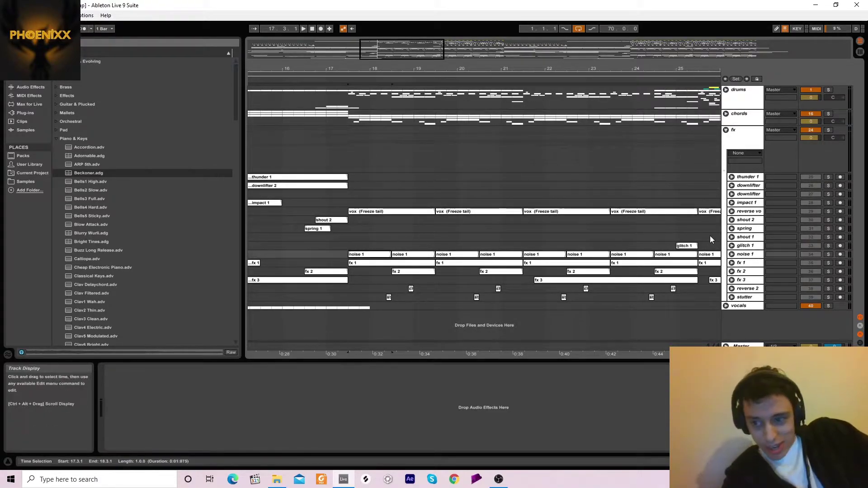
click(732, 254)
click(828, 255)
key(space)
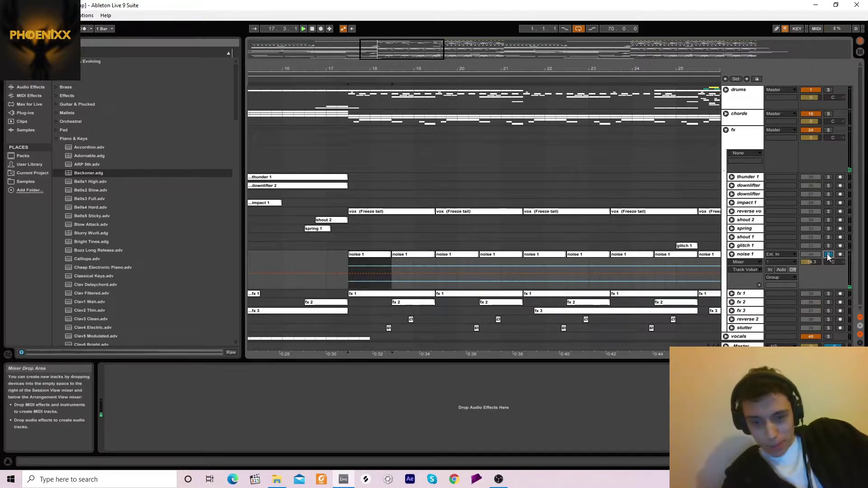
click(363, 256)
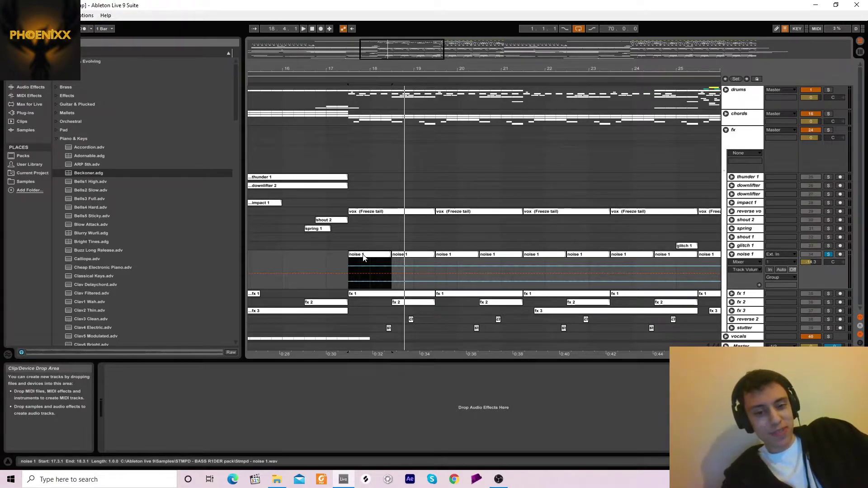
key(space)
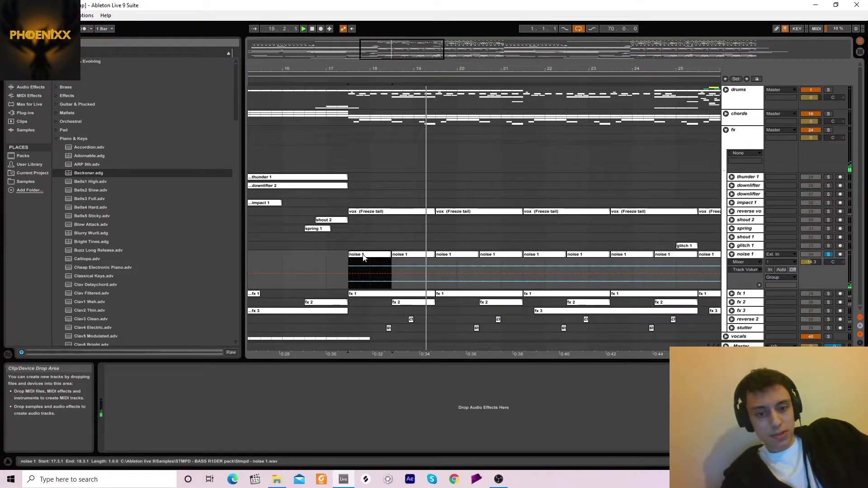
Step: Unfold fx 1, audition its clip at bar 17.3 in solo, and fold the fx 1 and noise 1 tracks
click(732, 293)
click(370, 295)
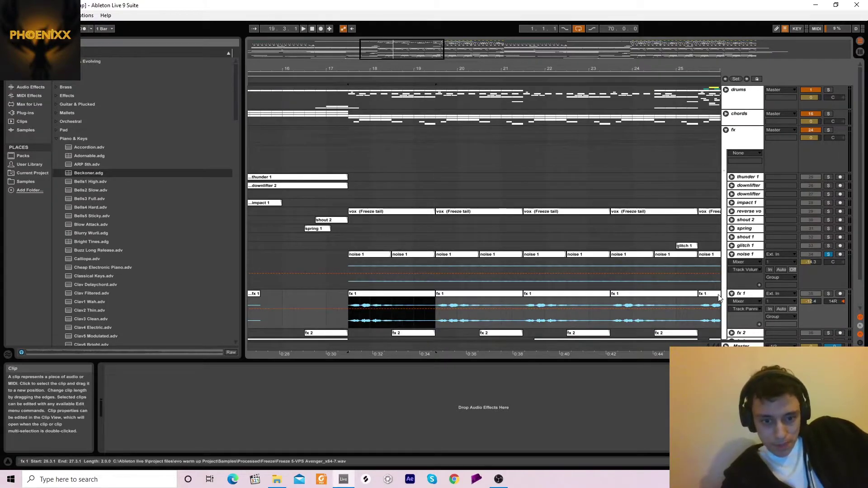
click(828, 294)
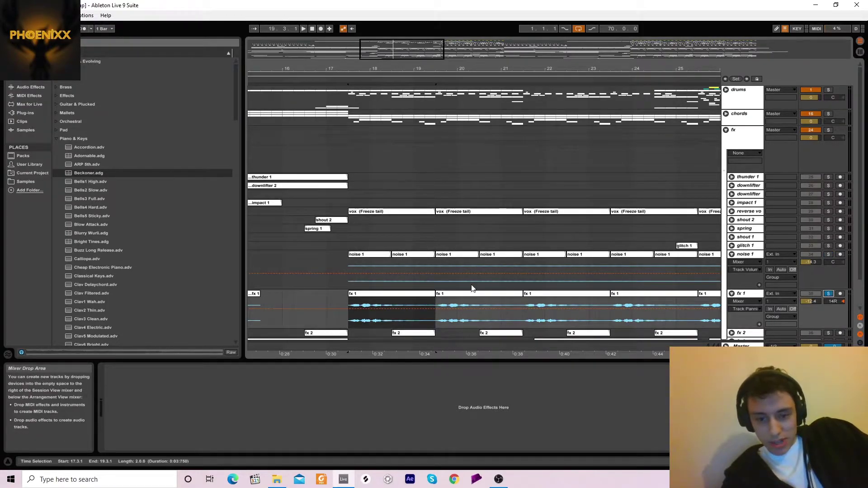
click(396, 294)
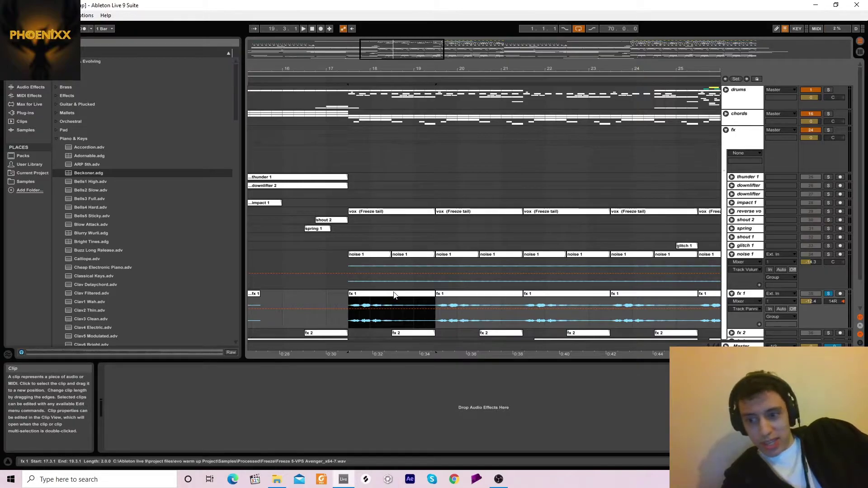
key(space)
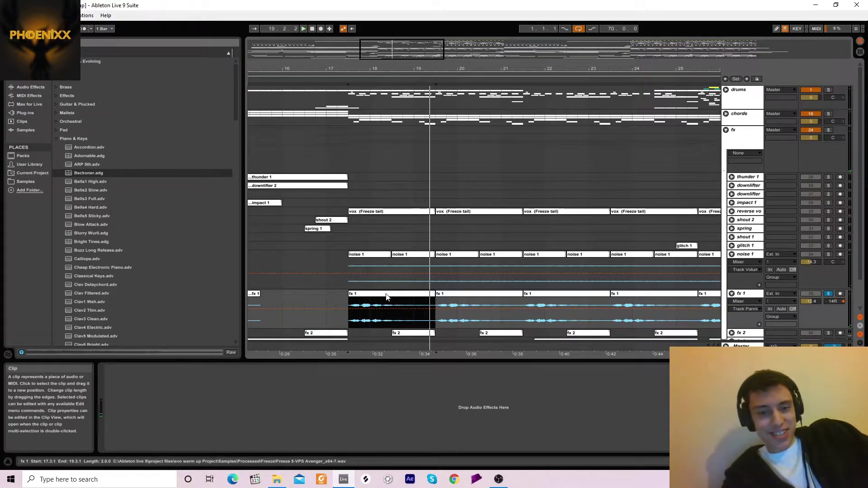
click(731, 295)
click(733, 255)
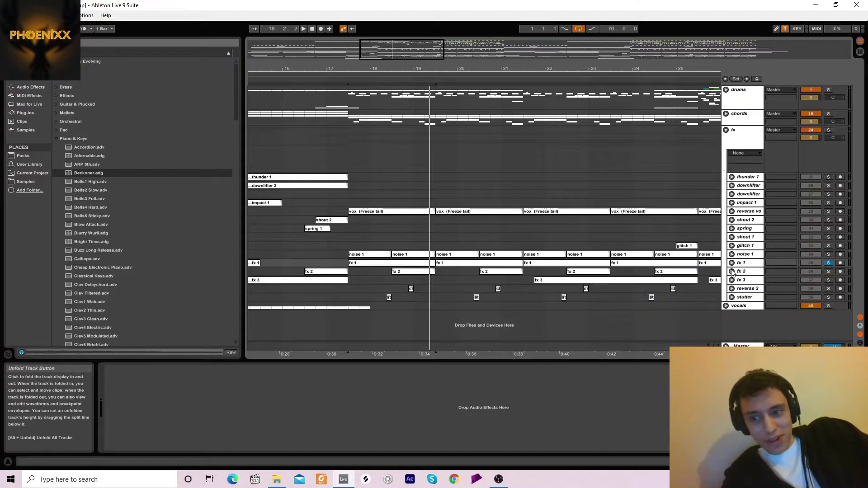
Step: Unfold fx 2, play its clip at bar 18.3 in solo and fold the track
click(733, 271)
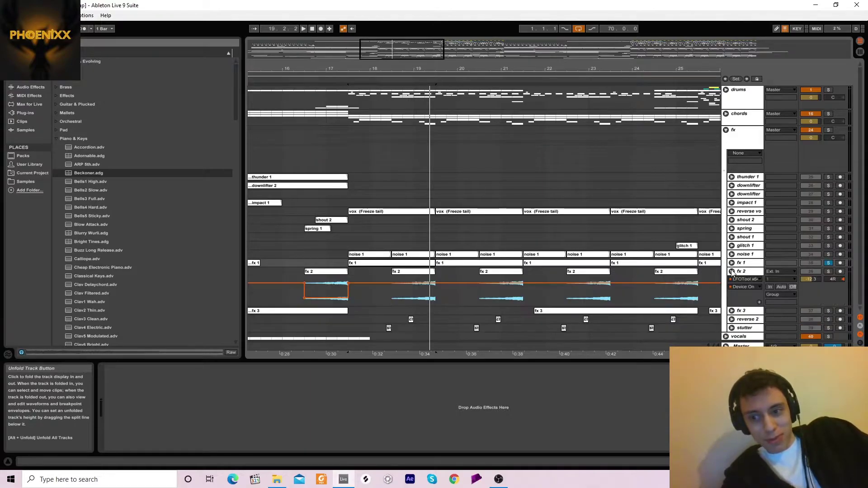
click(412, 278)
key(space)
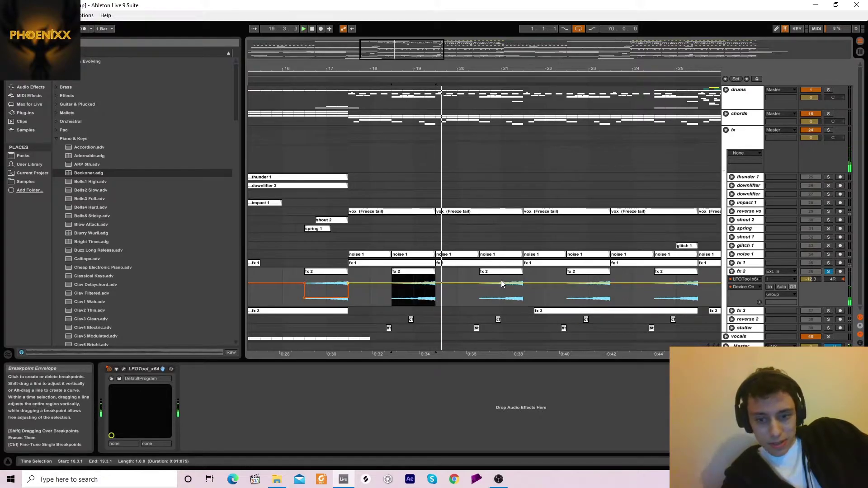
click(732, 272)
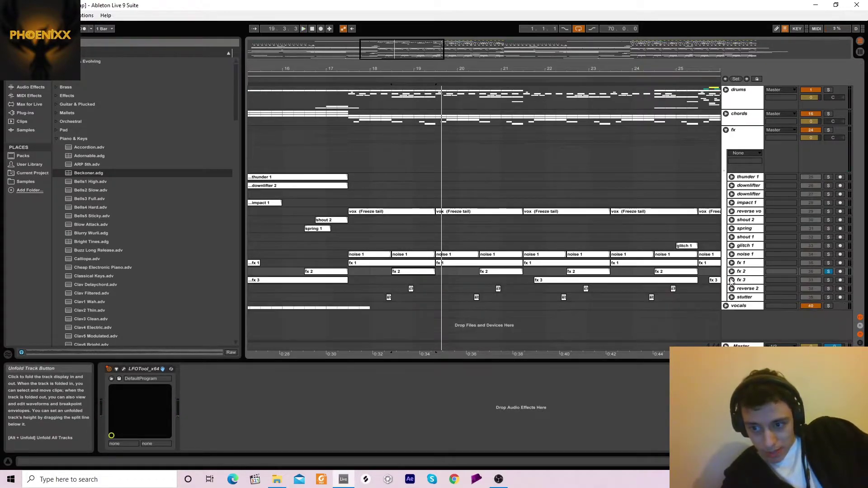
Step: Unfold fx 3 to show its EQ Eight and audition the clip starting at bar 21.4 in solo
click(732, 281)
click(547, 284)
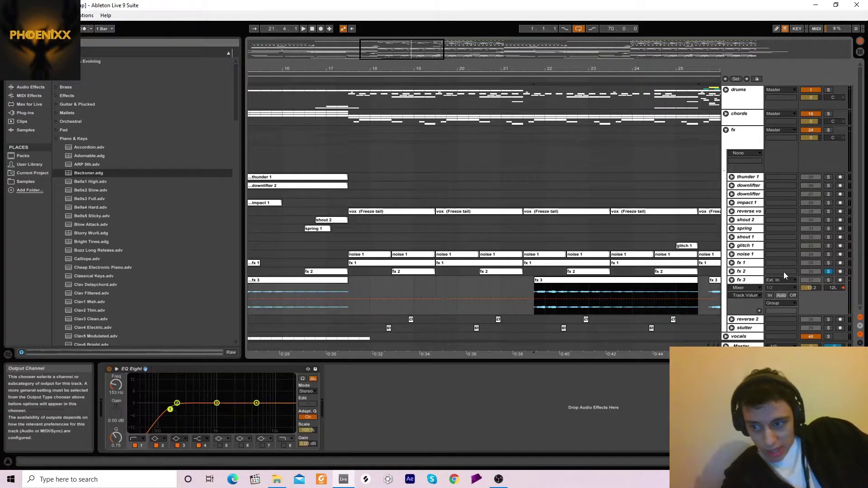
click(829, 281)
click(570, 281)
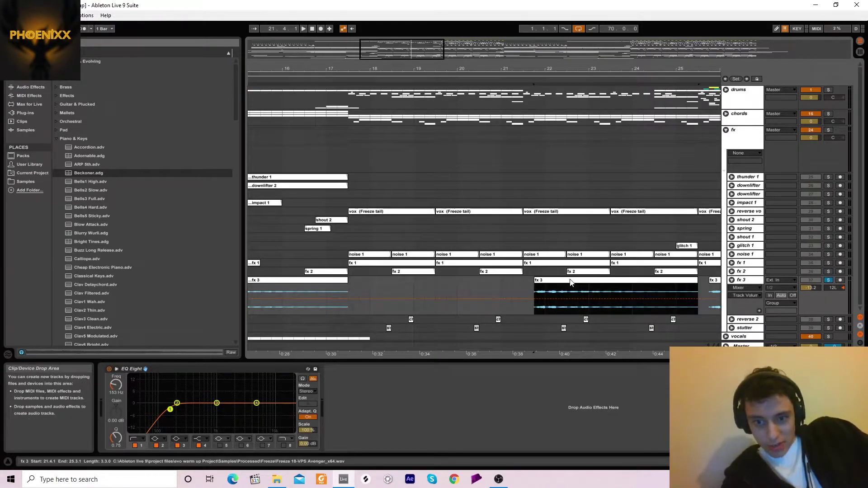
key(space)
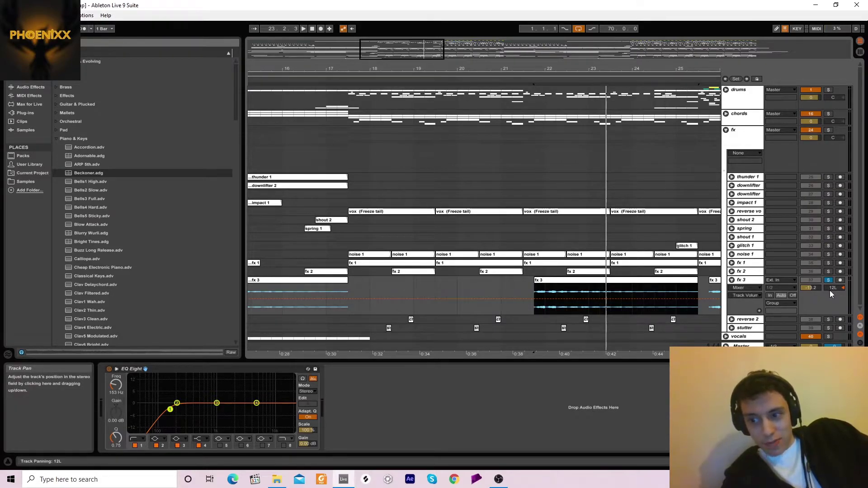
Step: Examine the volume and panning of fx 2, then fold the fx 2 and fx 3 tracks
click(732, 273)
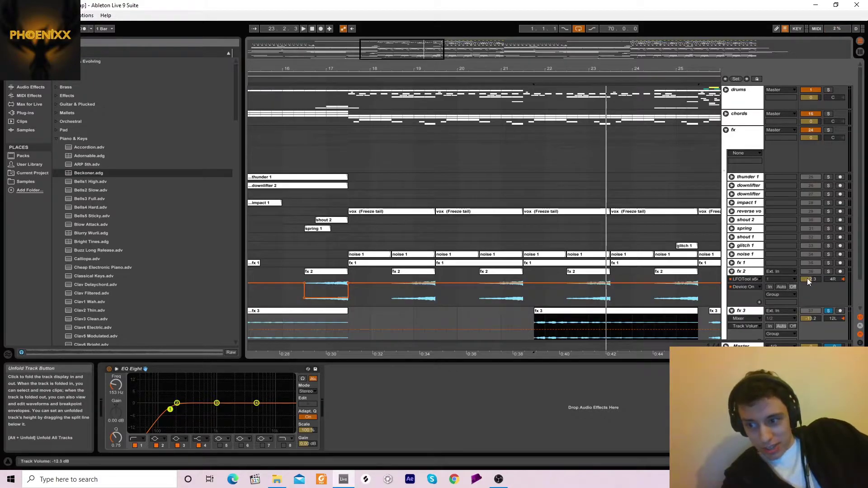
click(732, 272)
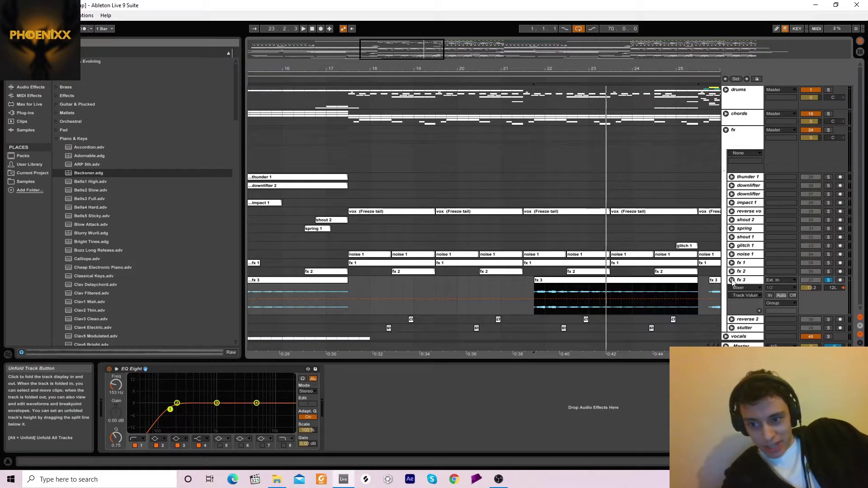
click(732, 281)
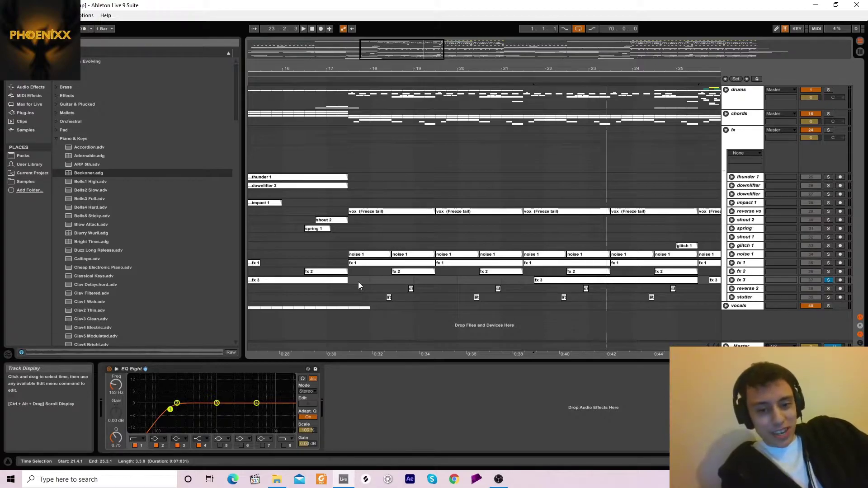
Step: Unfold reverse 2 and play it in solo from its first visible clip near bar 18.4.3
click(386, 299)
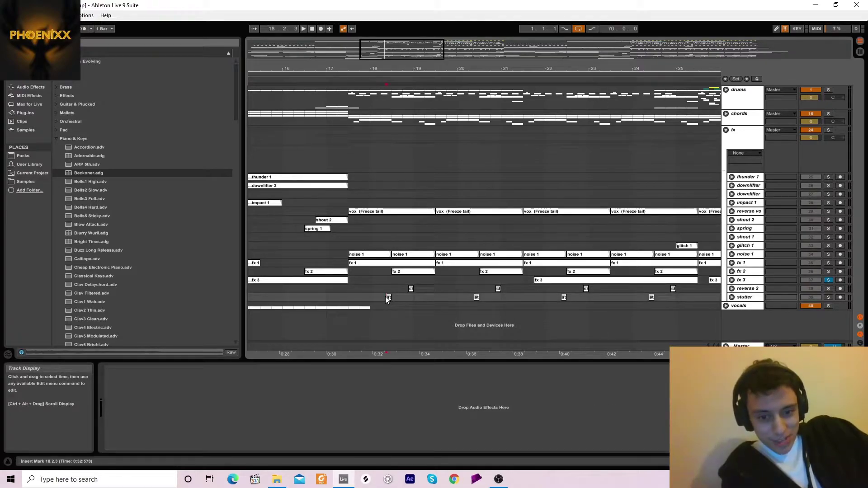
click(408, 289)
click(733, 288)
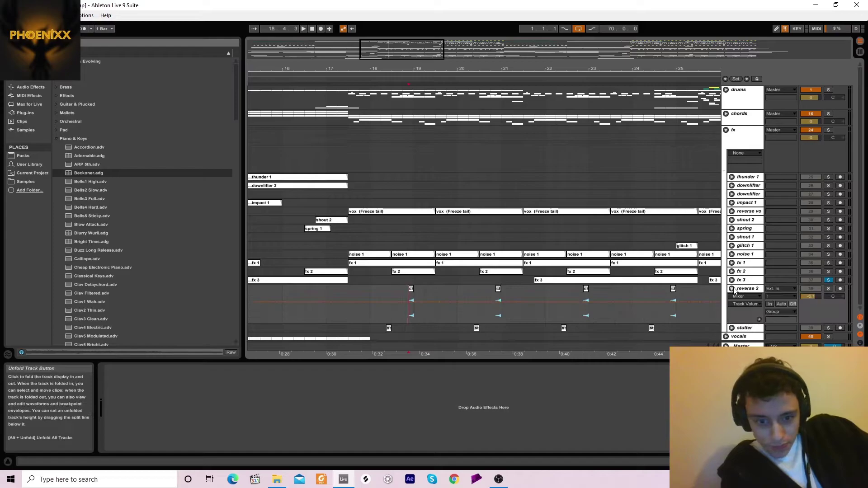
click(829, 289)
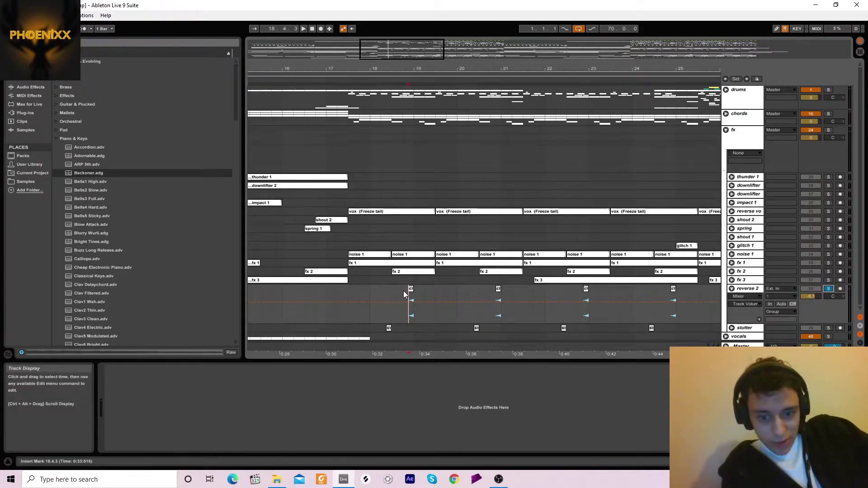
key(space)
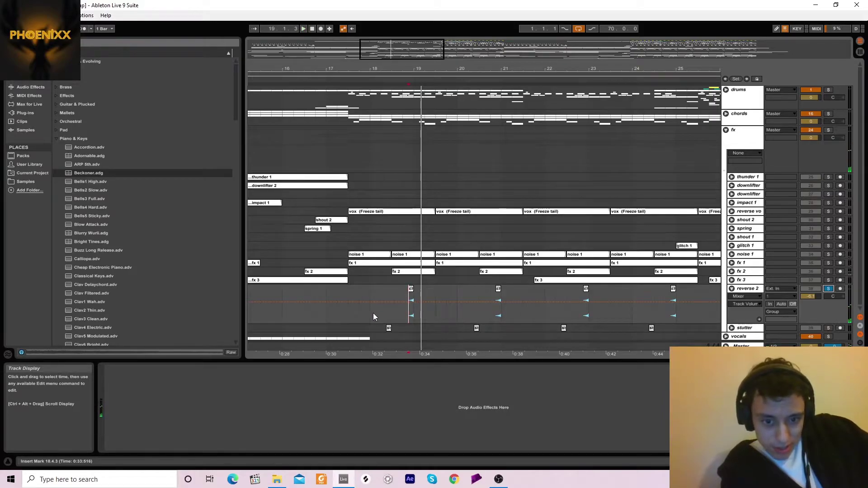
Step: Fold reverse 2, unfold stutter and play its first visible clip, near bar 18.2.3, in solo
click(731, 288)
click(732, 297)
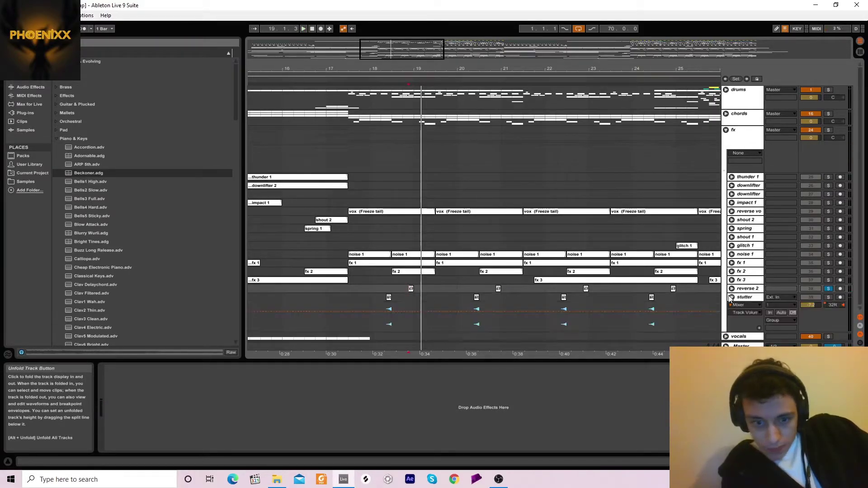
click(389, 297)
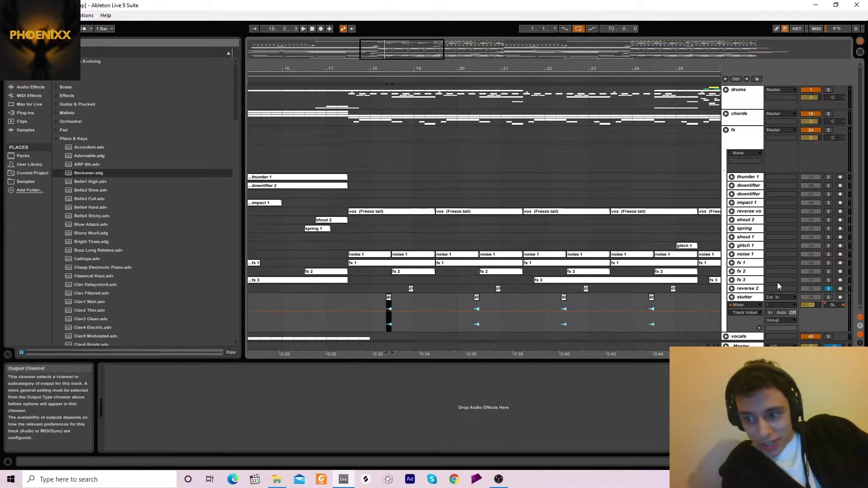
click(828, 297)
key(space)
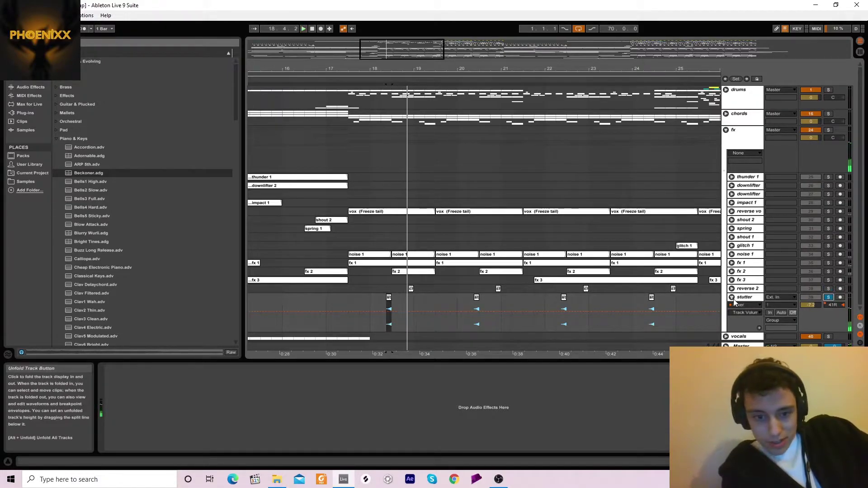
Step: Show the stutter track's panning automation, replay the clip from 18.2.3 to hear the pan movement, and fold the track
click(833, 305)
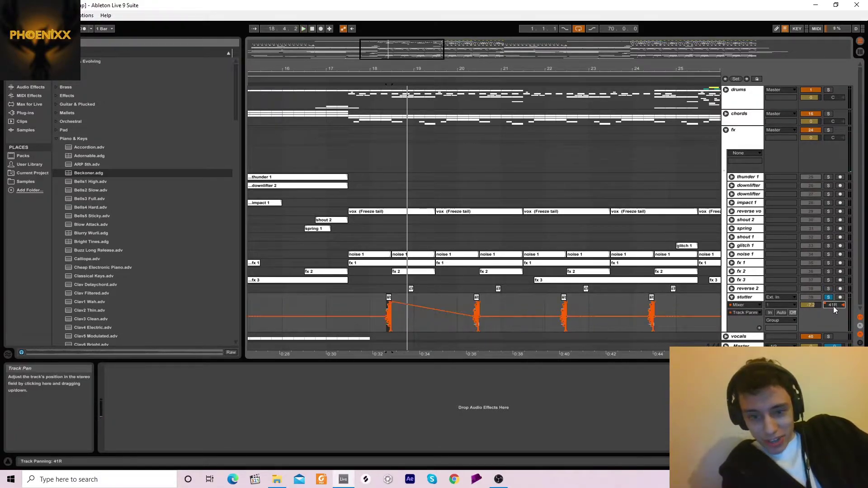
drag(371, 68, 335, 273)
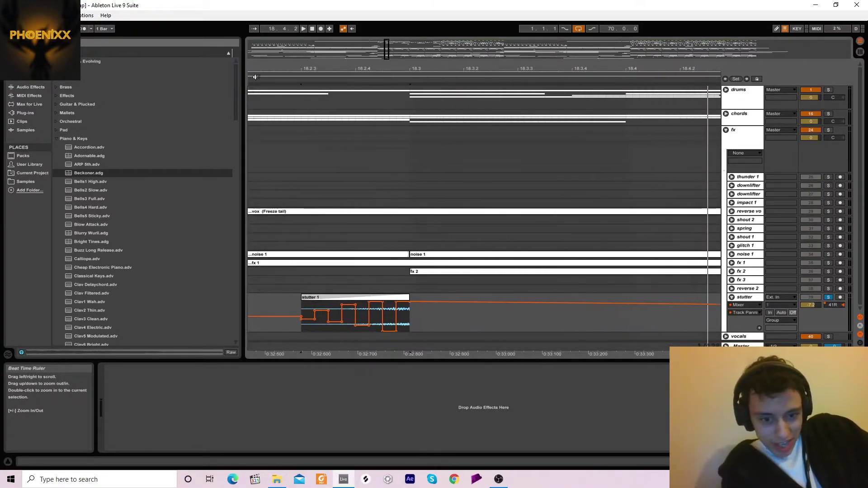
click(302, 309)
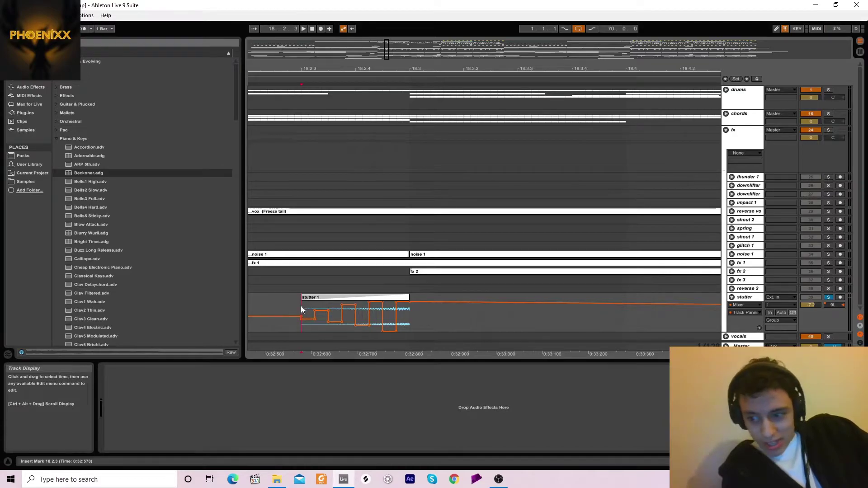
key(space)
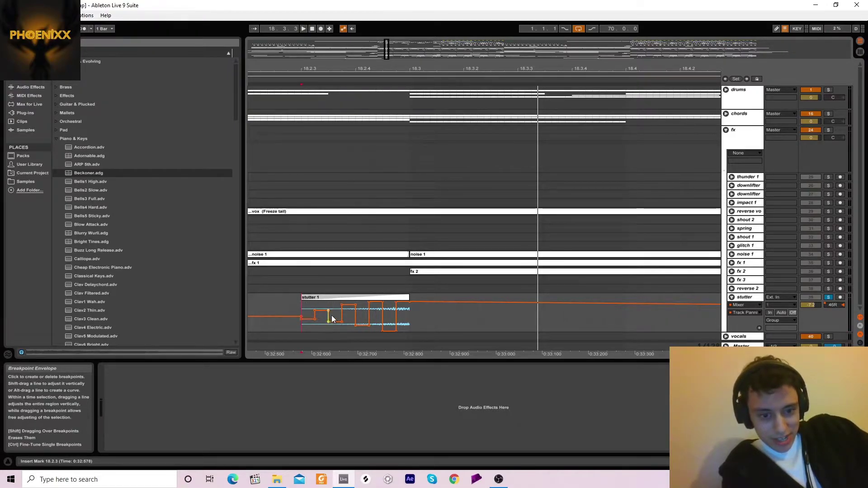
click(302, 306)
key(space)
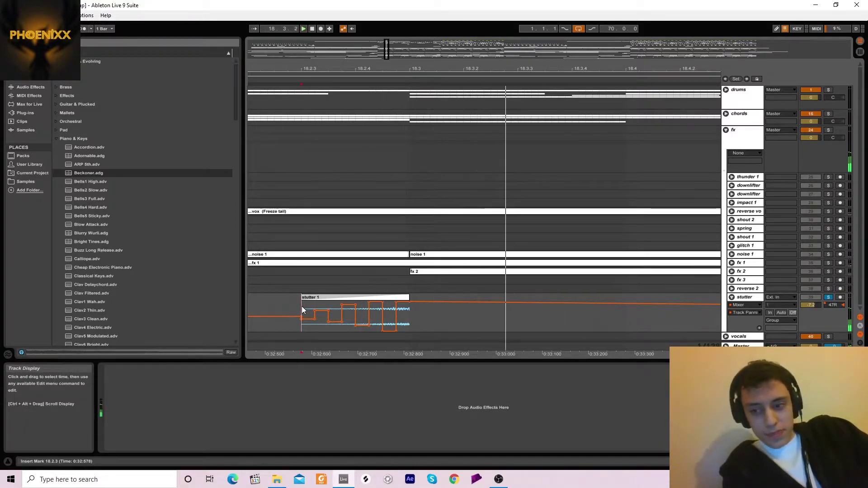
drag(542, 64, 541, 12)
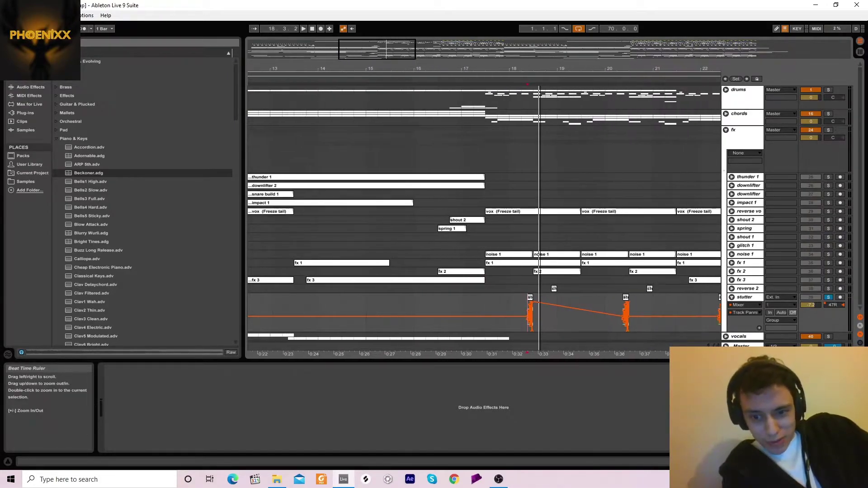
click(732, 298)
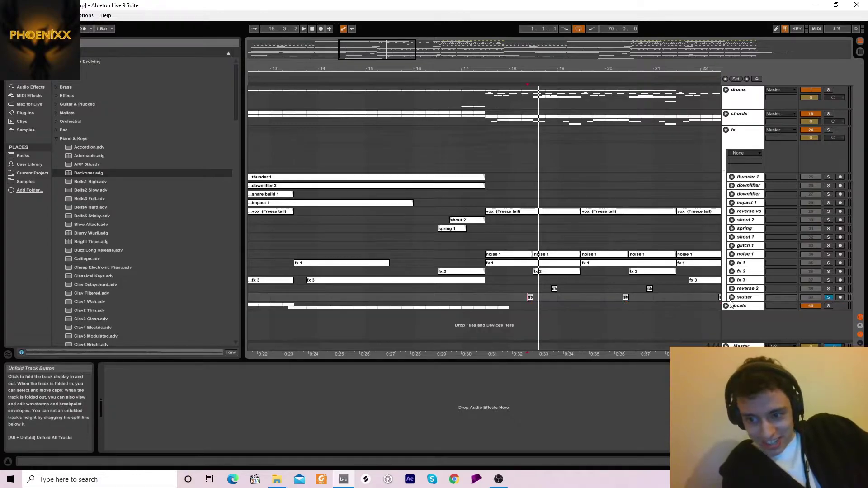
Step: Unfold glitch 1, audition its clip at bar 25.1.1 in solo and fold the track
drag(323, 69, 240, 66)
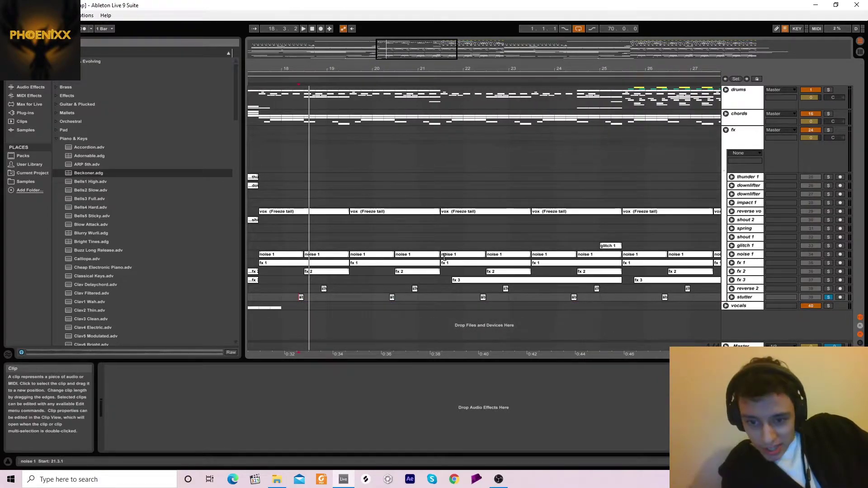
click(597, 246)
click(732, 245)
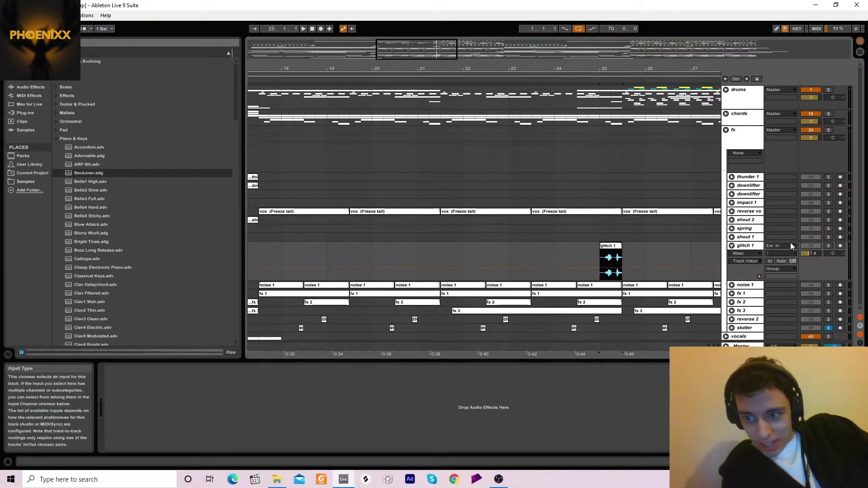
click(827, 246)
key(space)
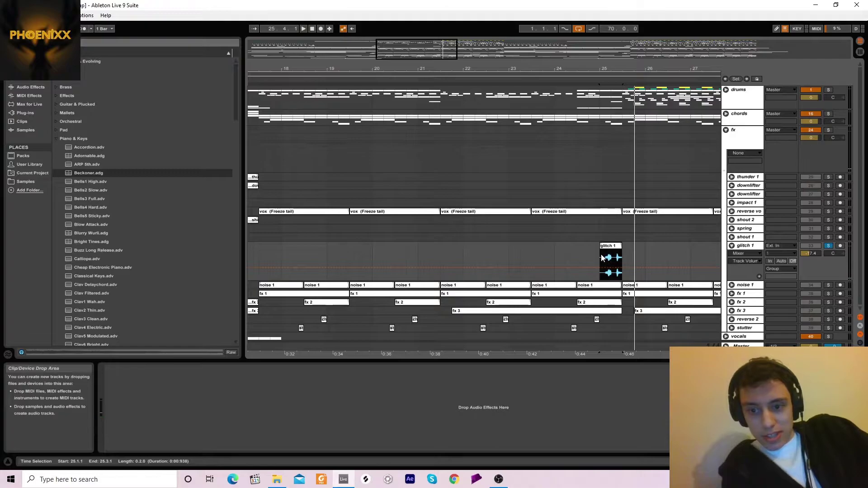
key(space)
click(731, 245)
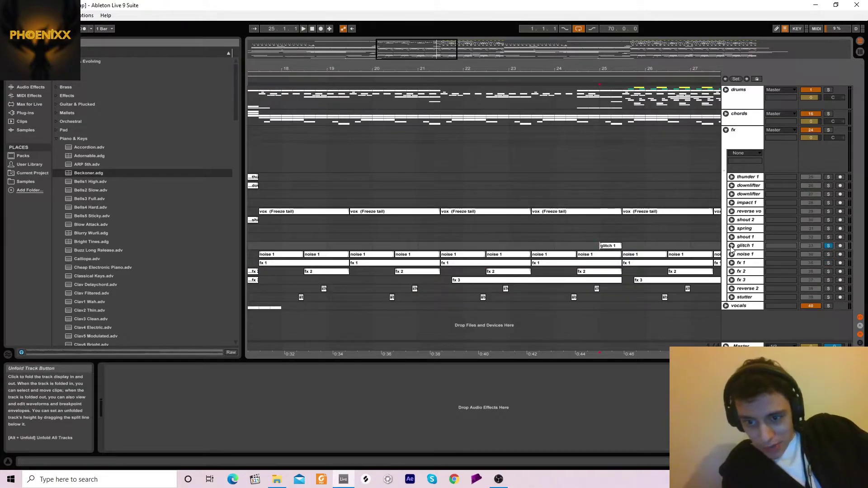
Step: Fold the fx group, unfold the drums group and play all the drums in solo from bar 18
click(726, 131)
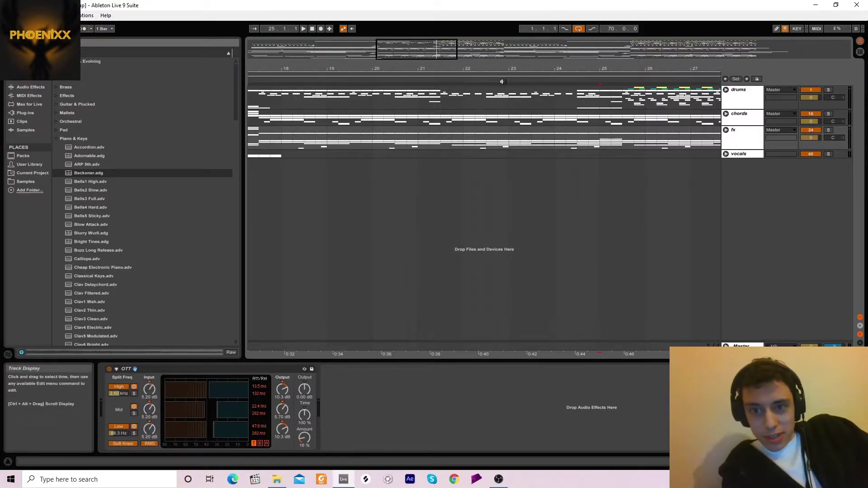
click(726, 90)
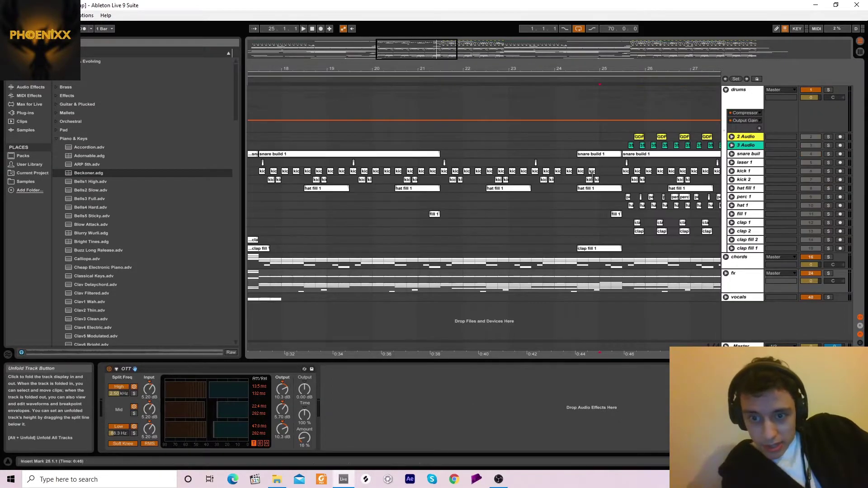
drag(436, 69, 532, 68)
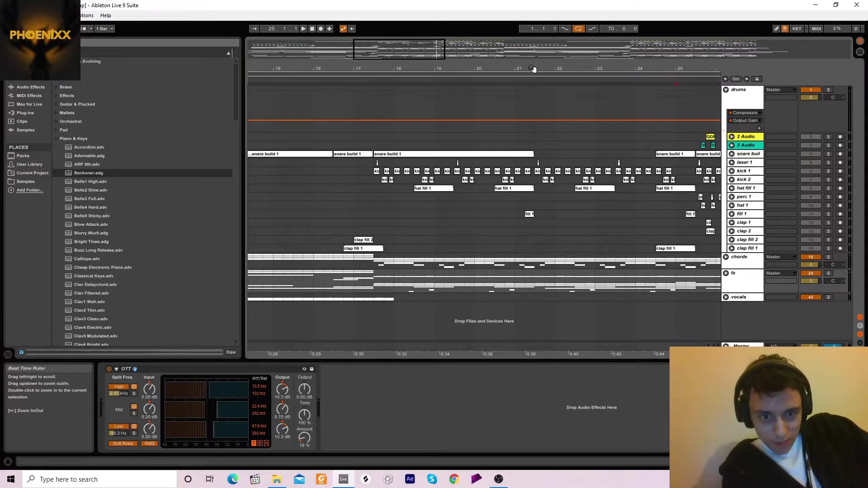
click(394, 188)
click(828, 89)
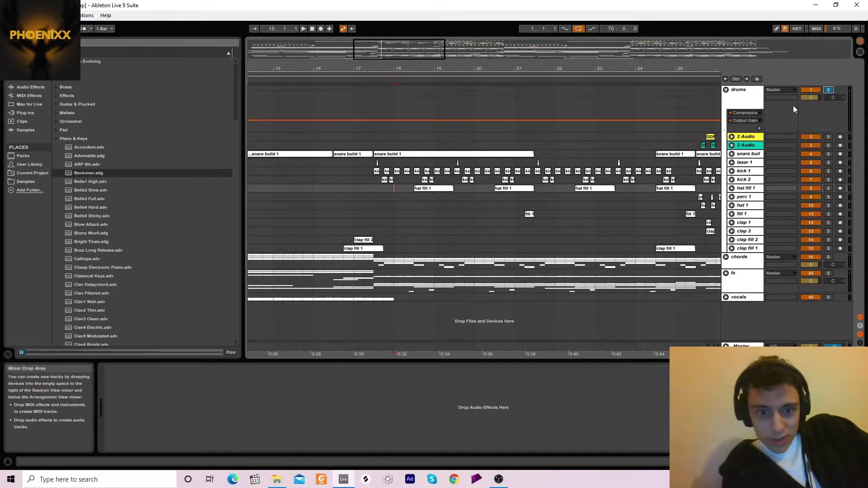
key(space)
click(373, 189)
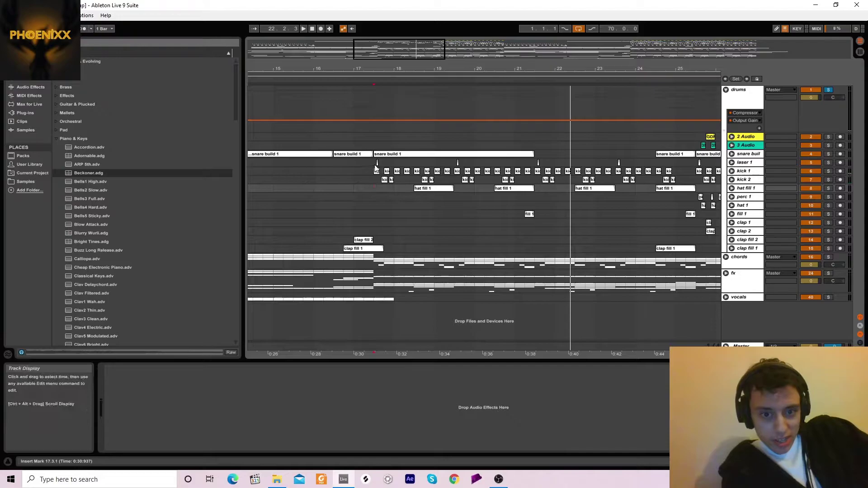
Step: Unfold kick 1 to show its EQ Eight and play it in solo from bar 17.3.1
click(374, 167)
click(731, 171)
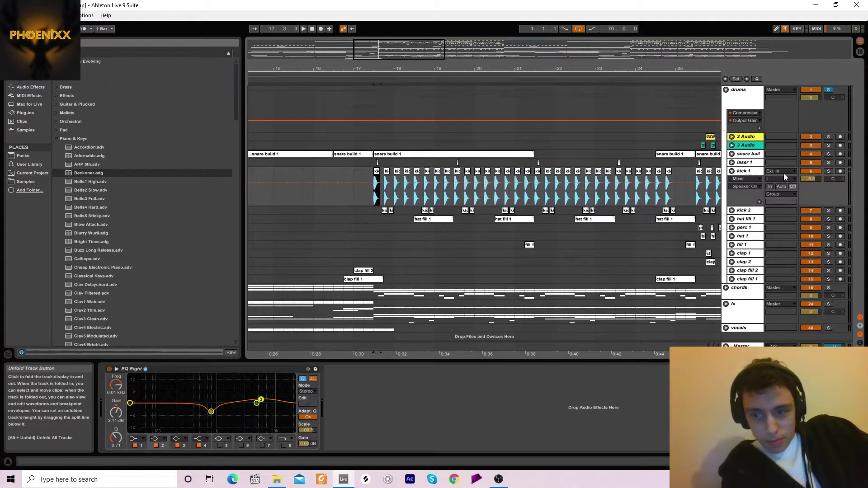
key(space)
click(828, 172)
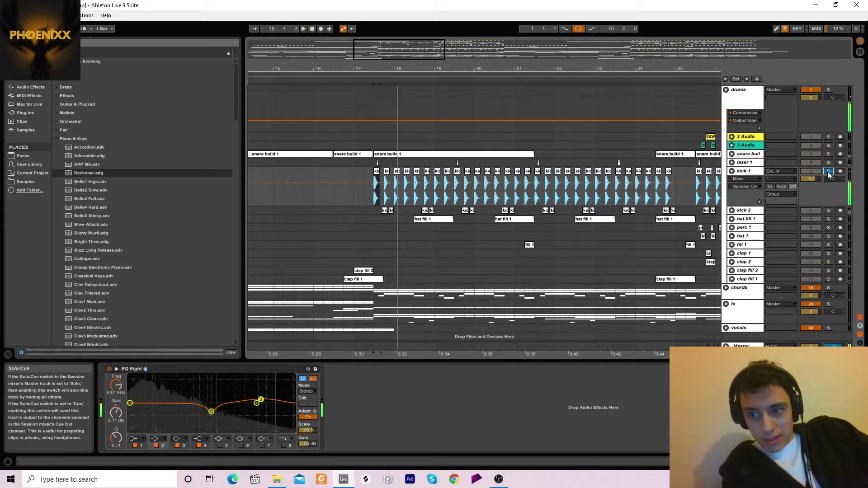
Step: Show the EQ Eight on kick 2 and audition the track in solo from its first clip and from bar 17.3.1
click(829, 210)
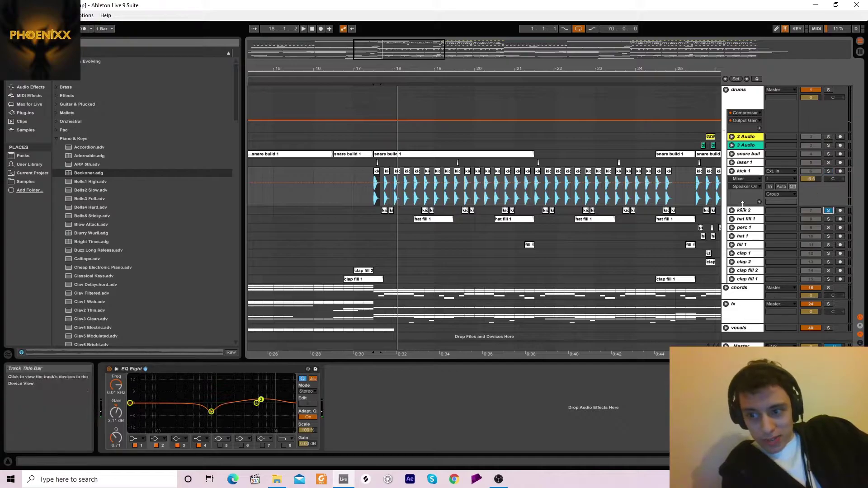
click(743, 210)
click(384, 209)
key(space)
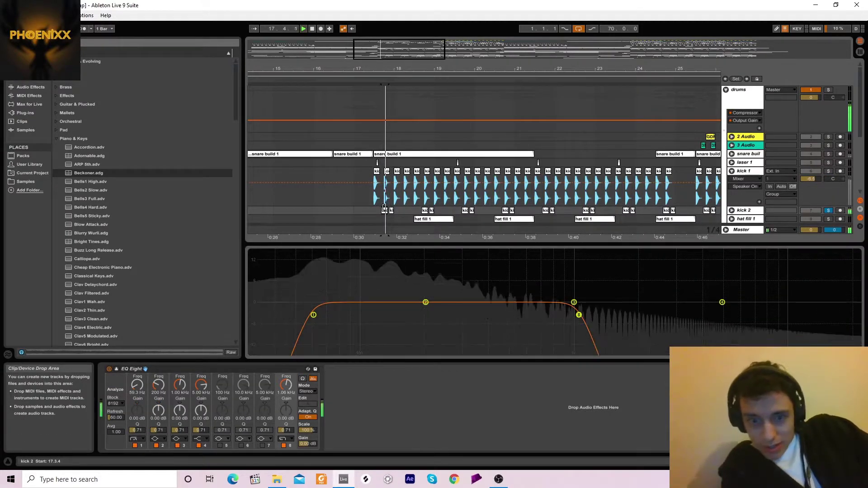
key(space)
click(373, 211)
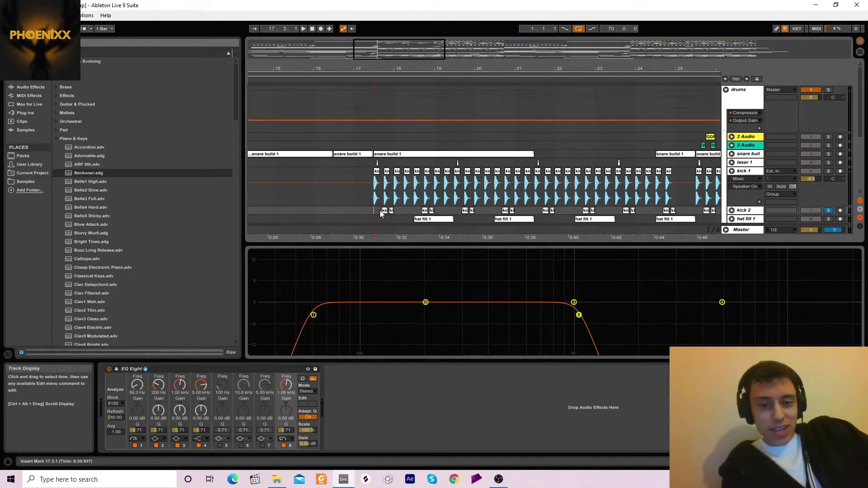
key(space)
key(space)
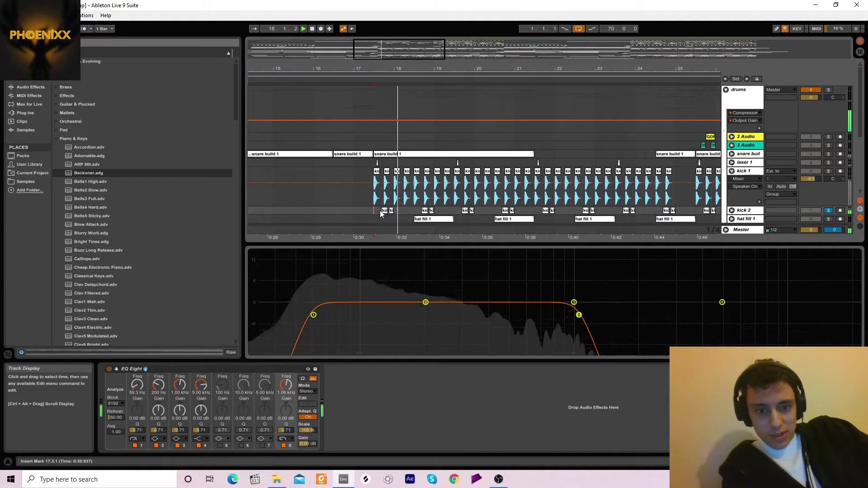
Step: Solo kick 1 together with kick 2, play both from bar 17.3.1 and fold kick 1
click(831, 172)
key(space)
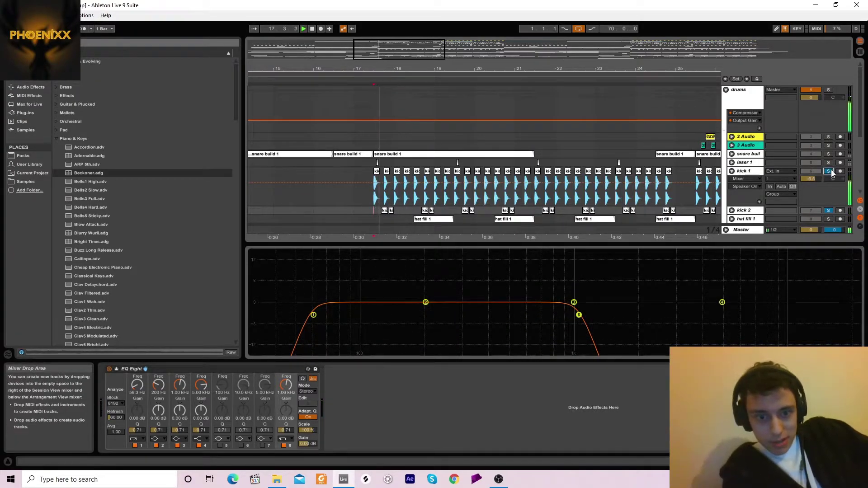
key(space)
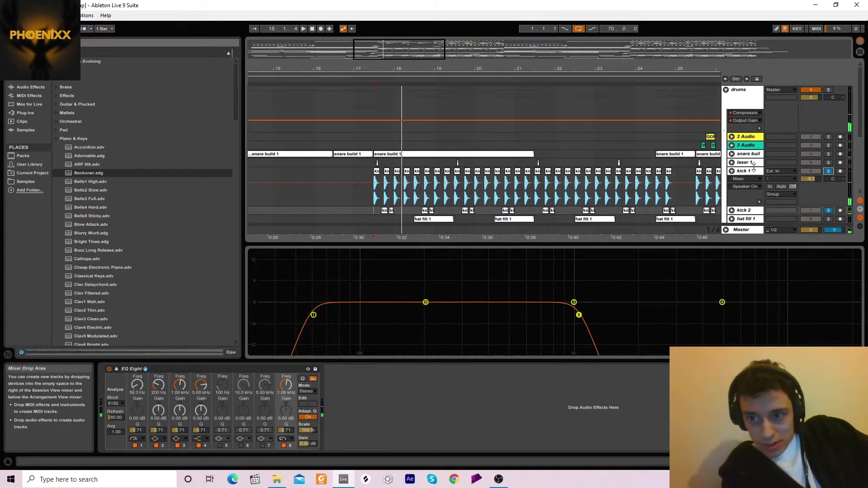
click(732, 170)
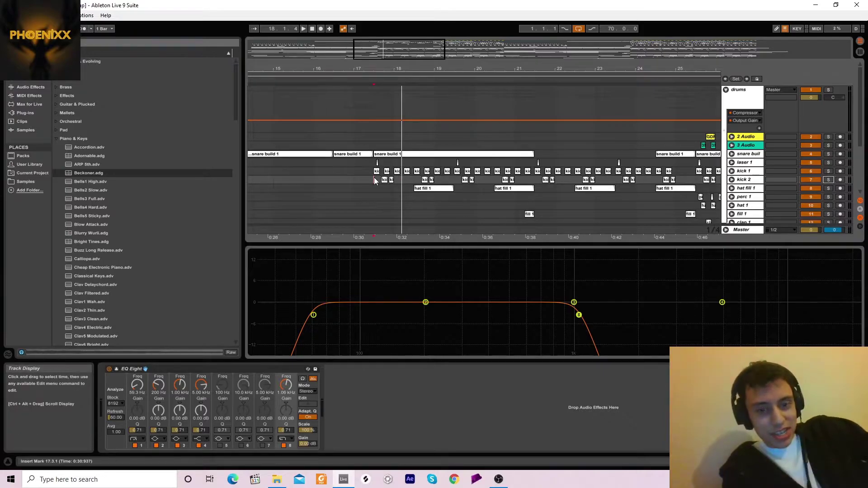
Step: Unfold laser 1 and play it in solo from bar 17.3.1
click(732, 162)
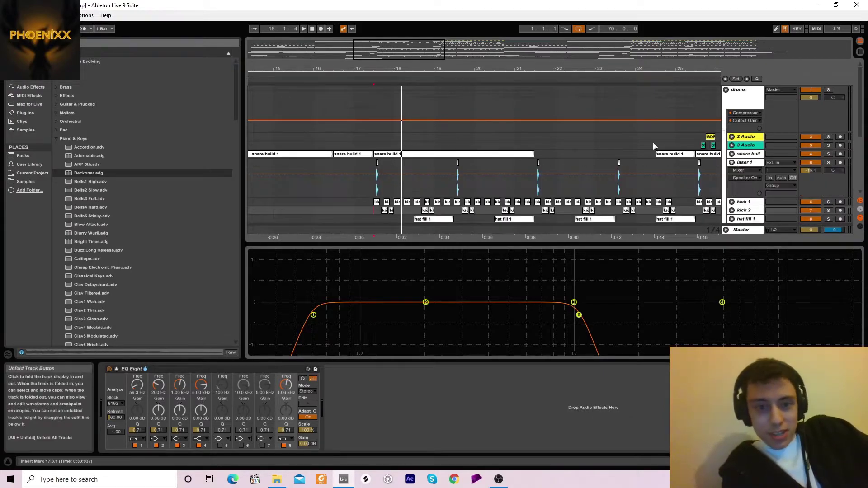
click(829, 162)
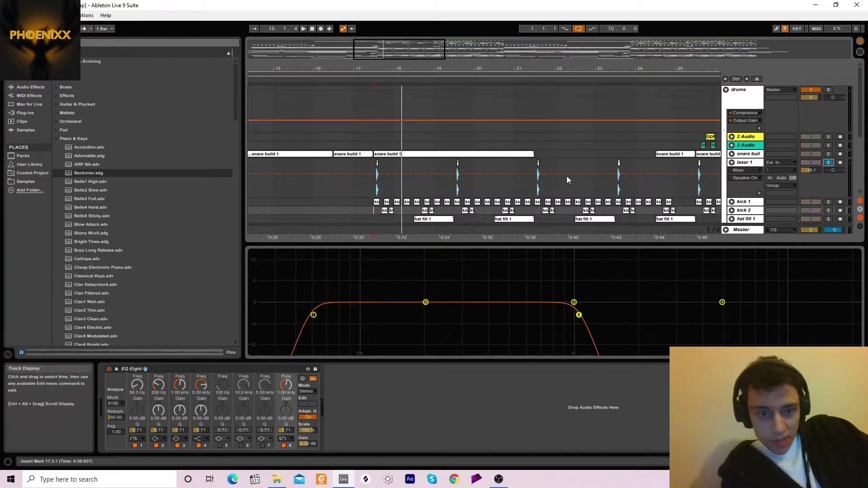
click(372, 181)
key(space)
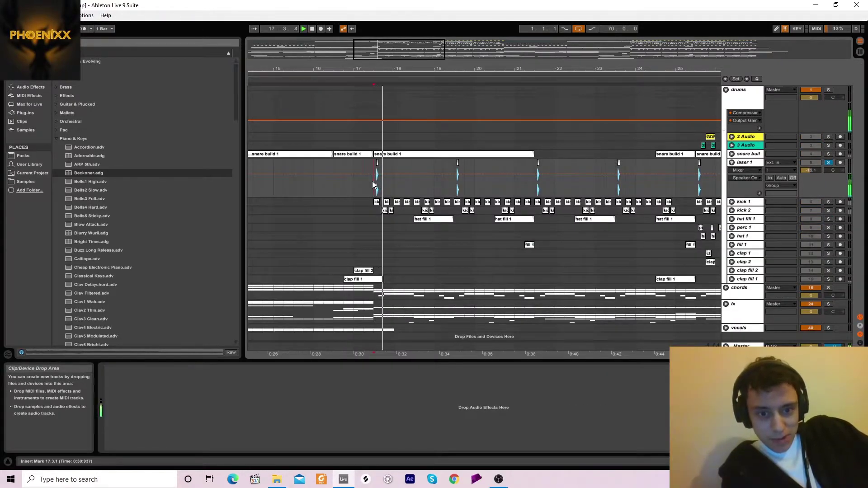
Step: Unfold hat fill 1, play its clip at bar 18.3.1 in solo and fold the track
click(430, 220)
key(space)
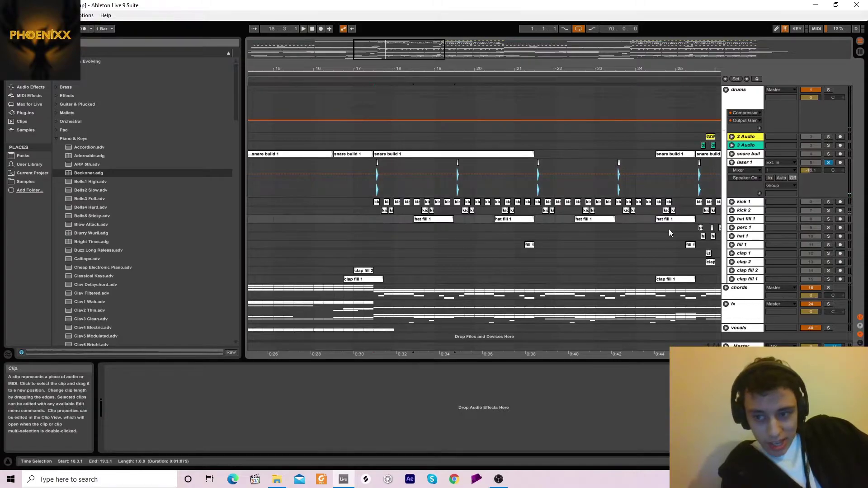
click(731, 219)
click(828, 219)
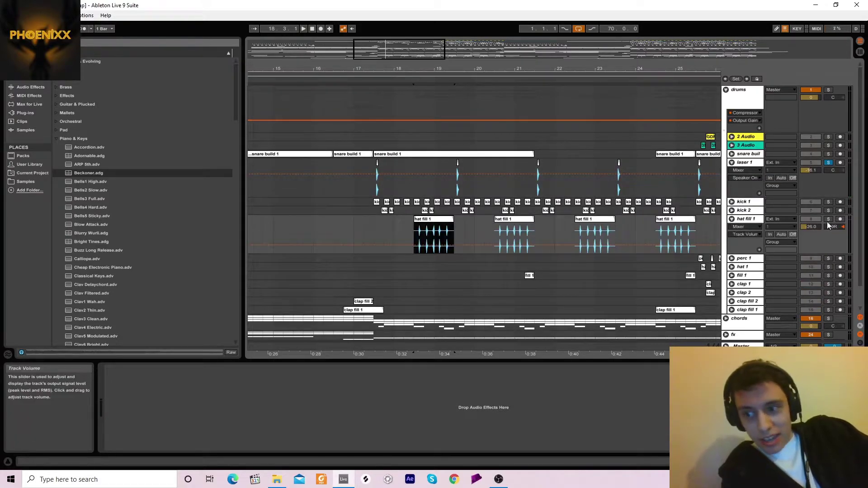
click(424, 223)
key(space)
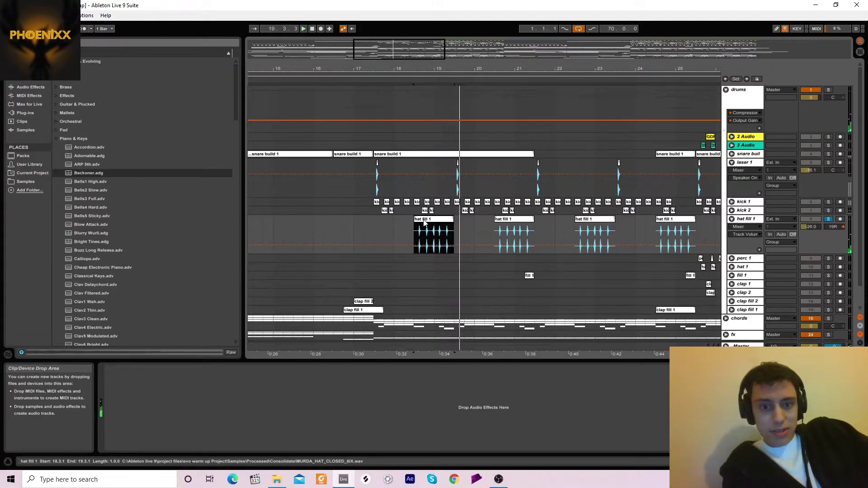
click(731, 219)
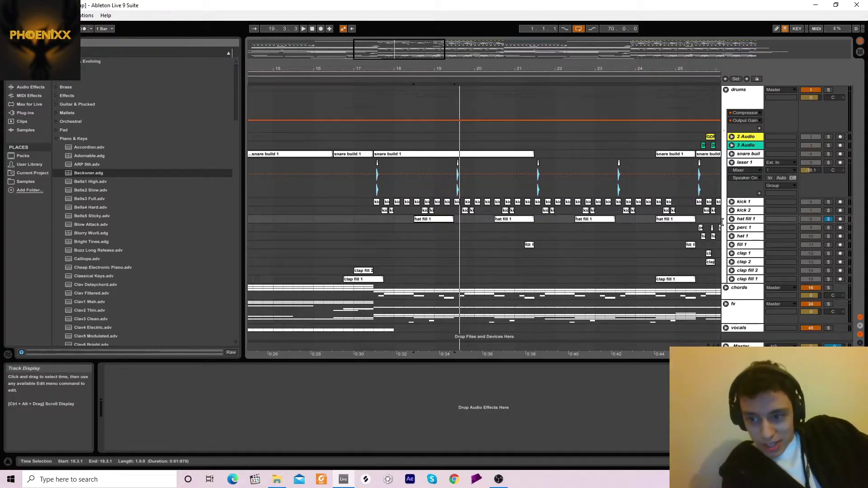
Step: Play the whole drums group in solo from bar 17.3.1, then take it out of solo
click(372, 221)
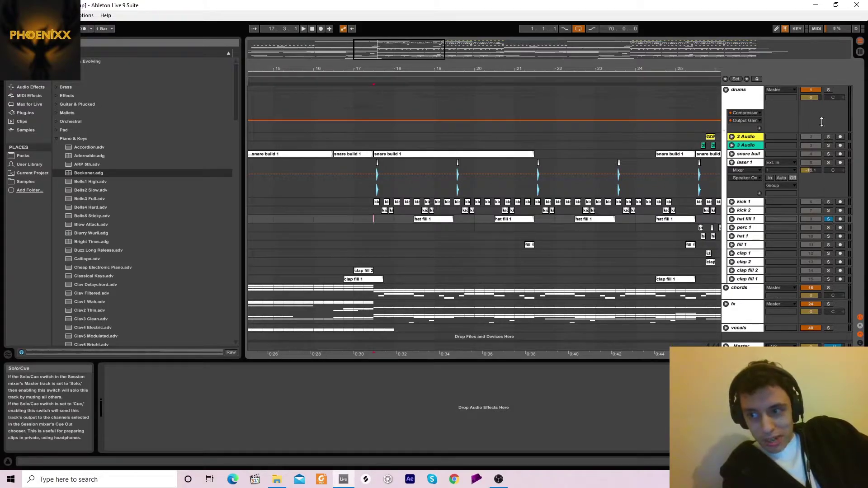
click(826, 90)
key(space)
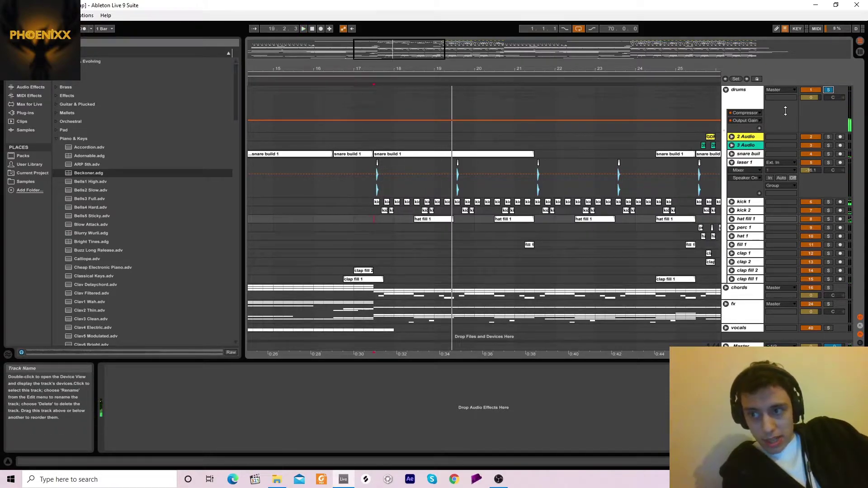
key(space)
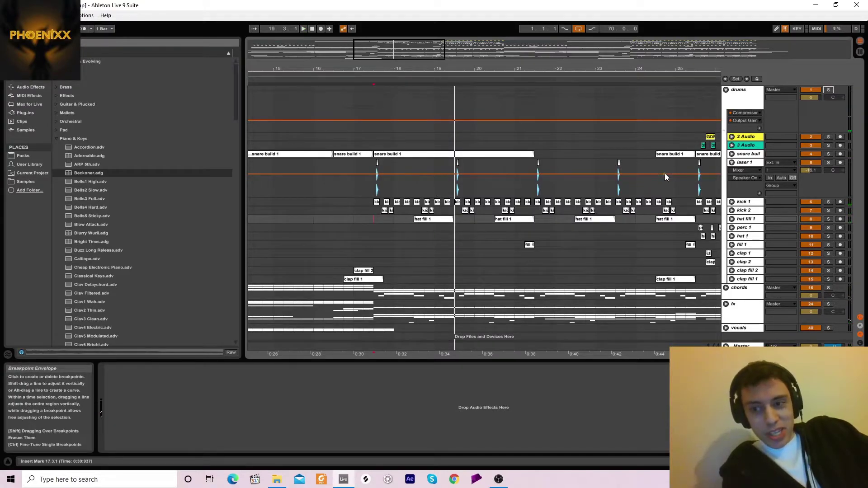
click(427, 221)
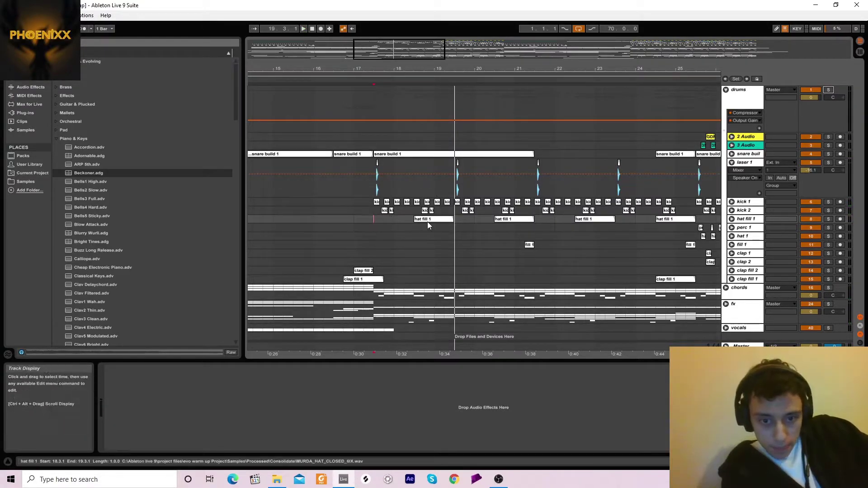
Step: Unfold fill 1, play its clip at bar 21.2.1 in solo and fold the track
click(527, 245)
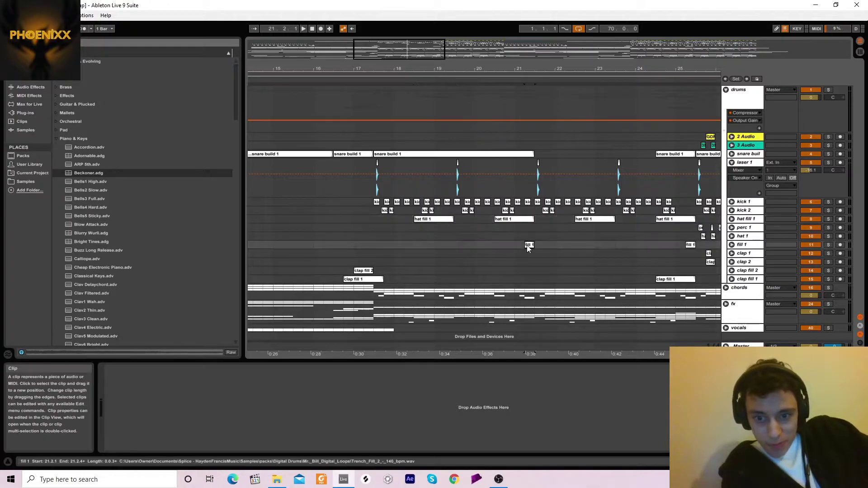
click(731, 245)
click(828, 245)
key(space)
key(space)
key(space)
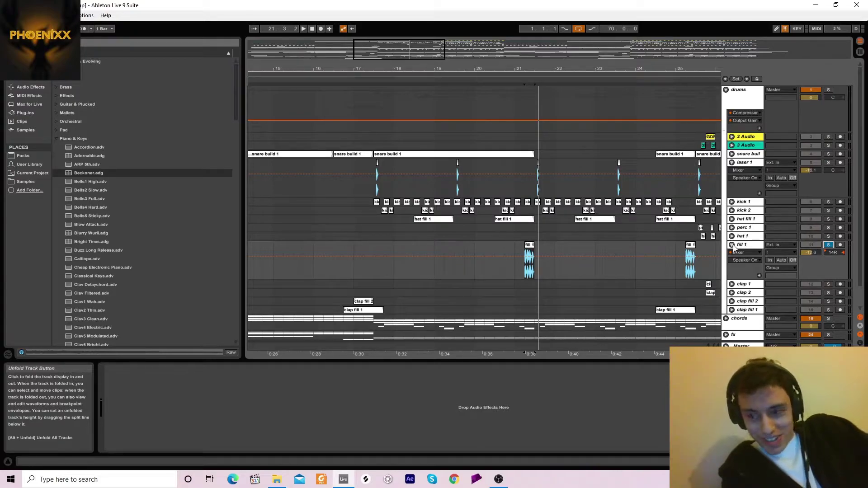
click(732, 246)
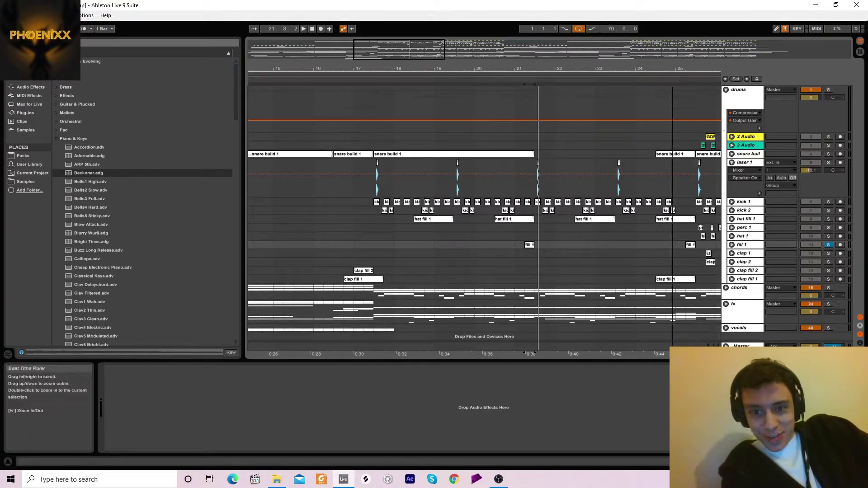
Step: Show the EQ Eight on the snare build 1 track from its clip at bar 24.3.1 and place the insert marker at bar 18.1.1
drag(624, 69, 508, 67)
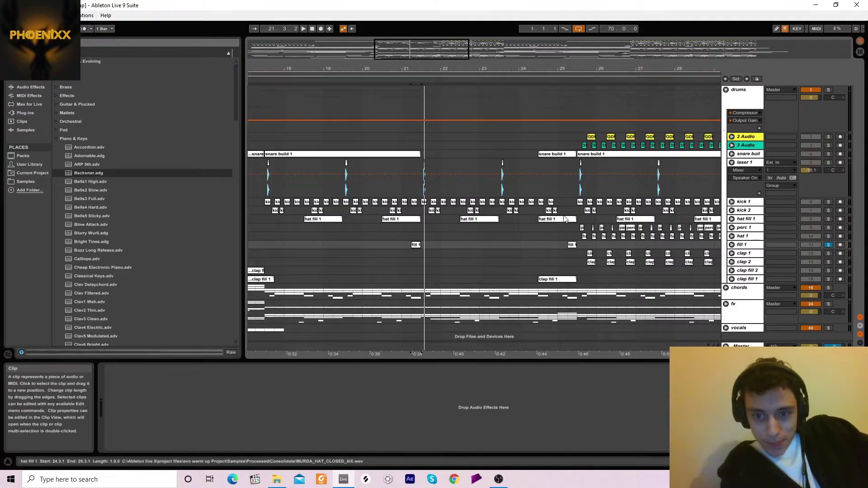
click(558, 154)
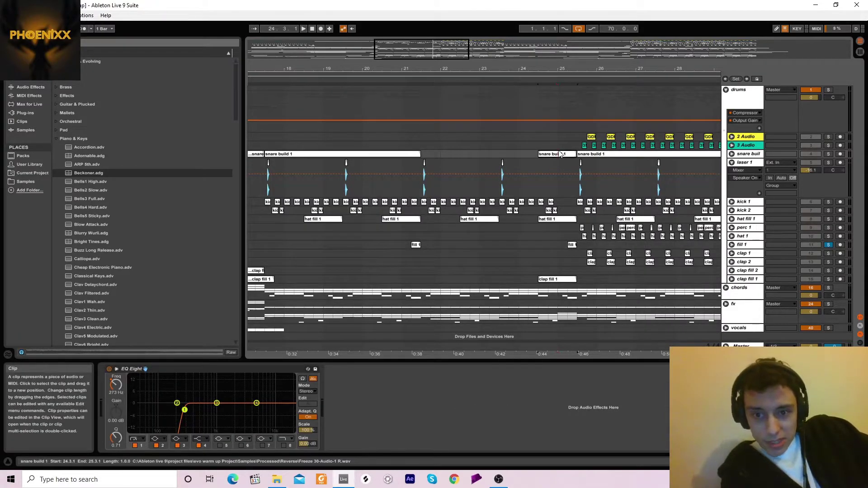
click(732, 154)
click(732, 155)
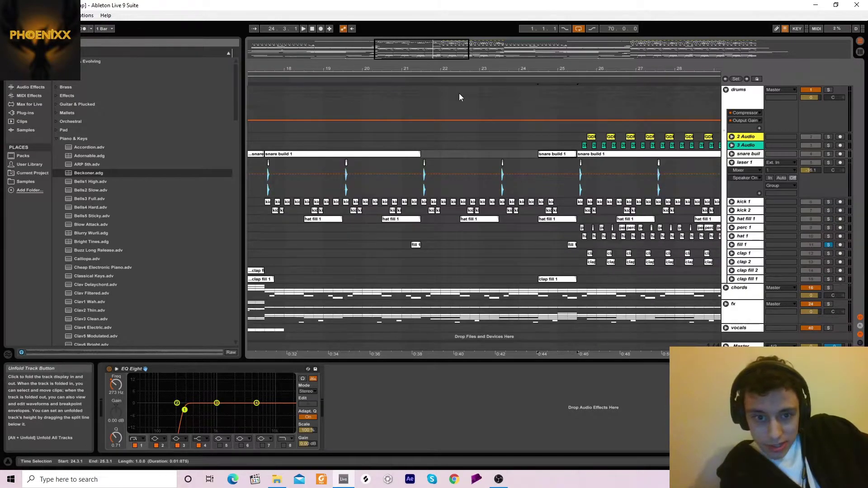
drag(467, 68, 505, 52)
click(382, 138)
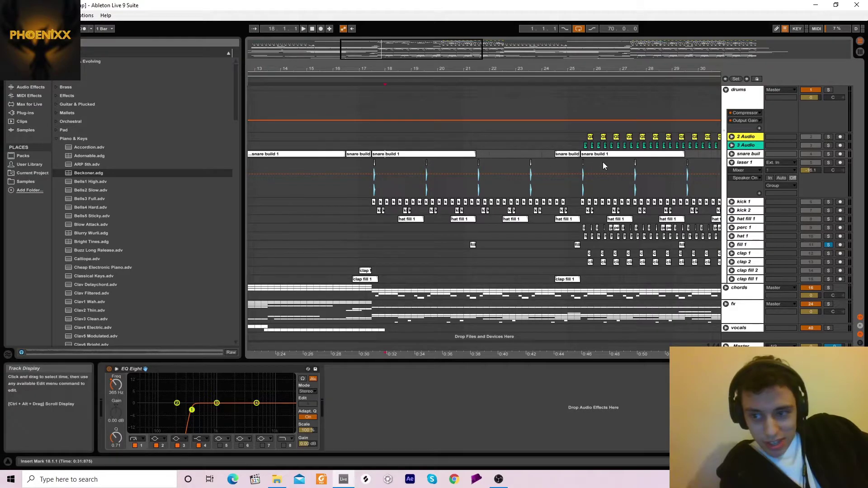
Step: Unfold snare build 1 and audition its clip at bar 17.3.1 in solo
click(733, 154)
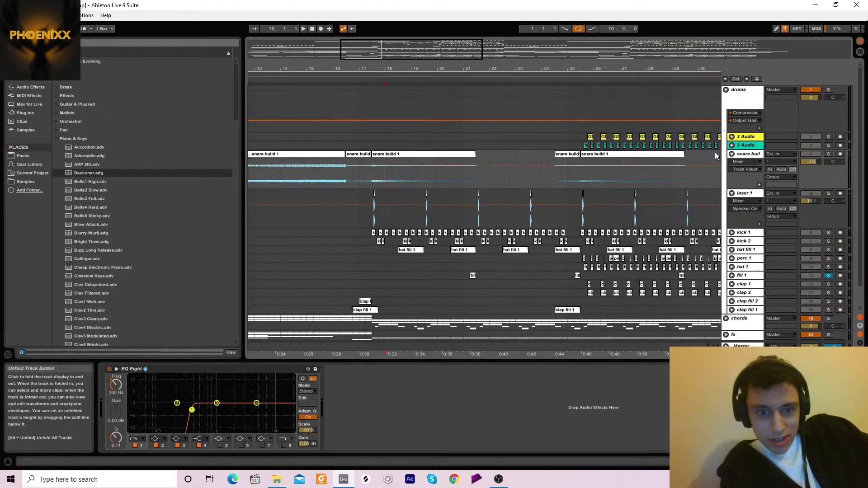
click(381, 157)
click(828, 154)
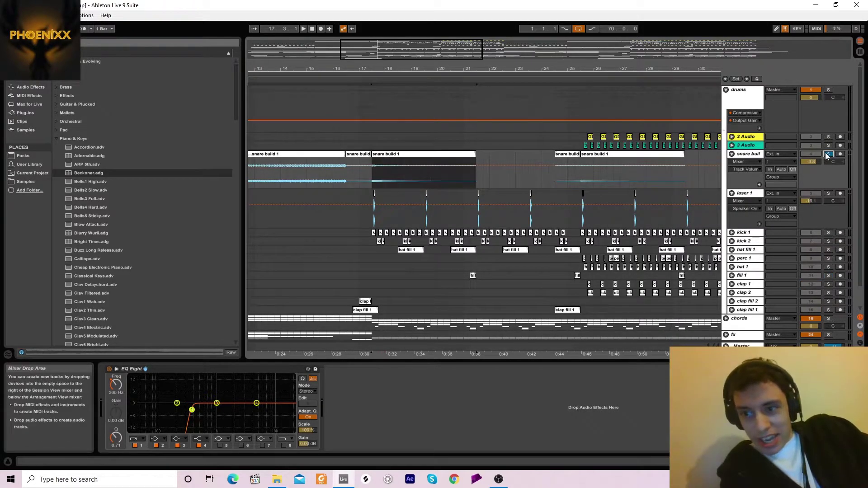
click(396, 156)
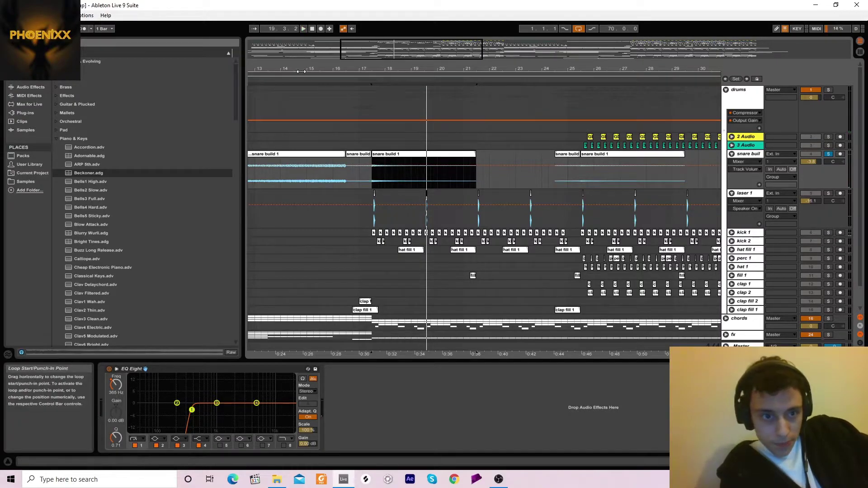
Step: Play the long snare build 1 clip from bar 9.3.1 in solo and follow the first EQ Eight band's automated frequency
drag(305, 69, 428, 68)
click(394, 153)
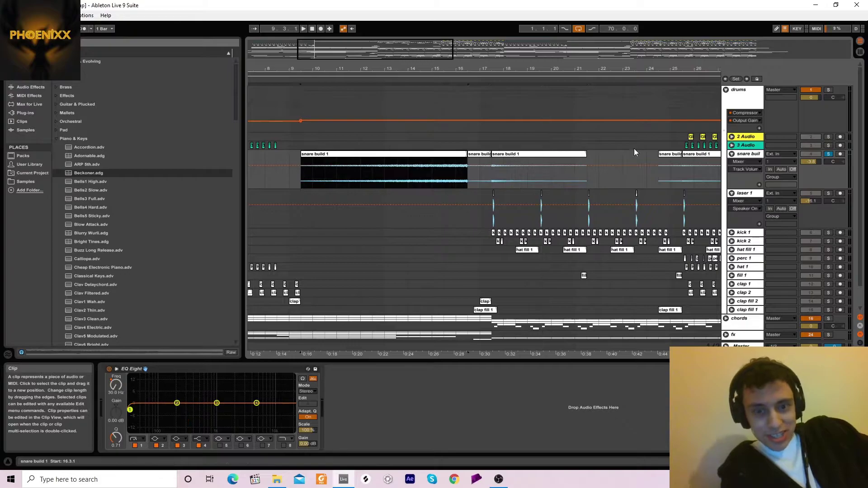
key(space)
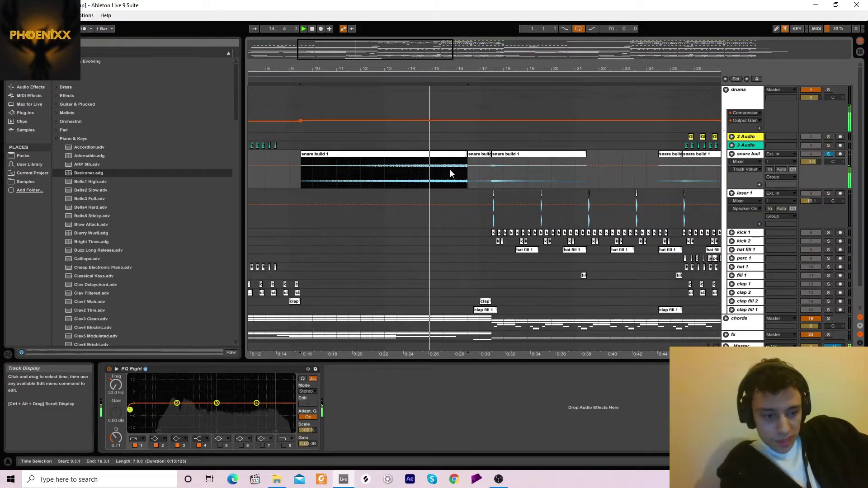
drag(130, 410, 180, 413)
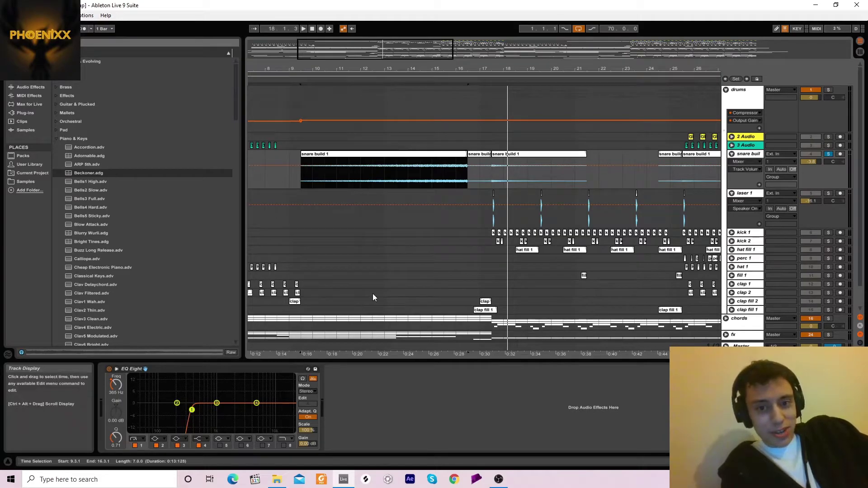
Step: Take snare build 1 out of solo, play the full mix from bar 16.3.1 and fold laser 1
click(468, 191)
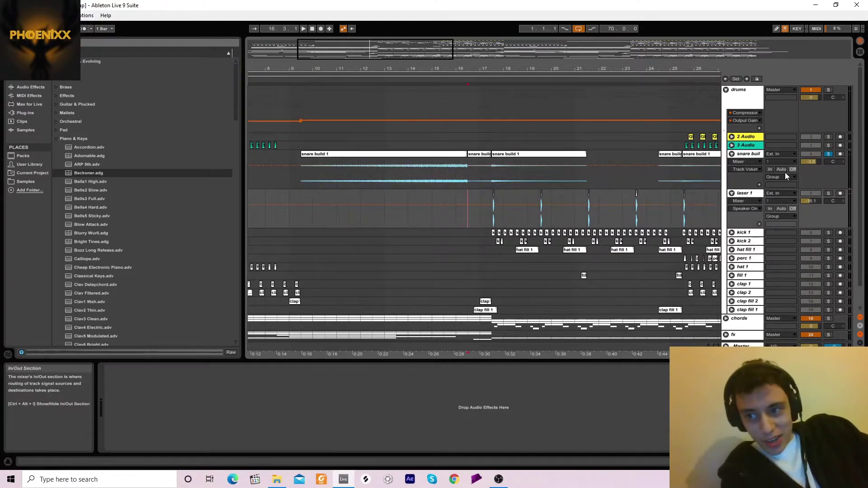
click(831, 154)
key(space)
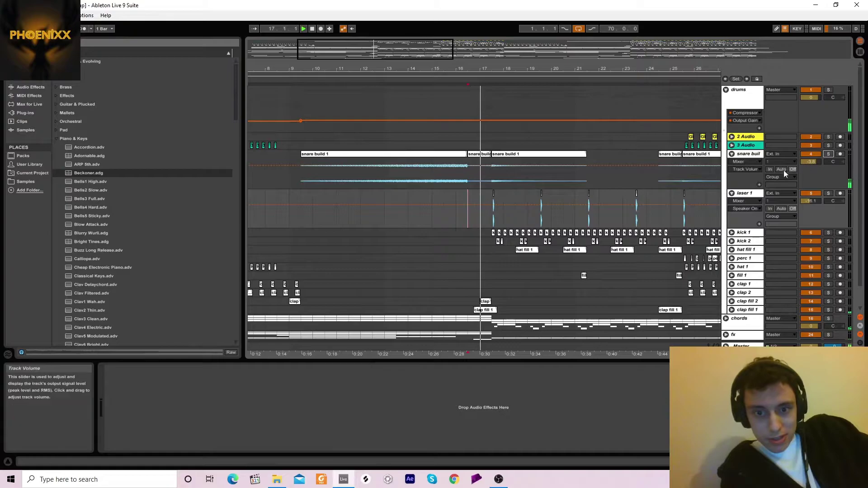
click(732, 194)
Step: Unfold the 3 Audio track and play it in solo from bar 25.3.1
drag(643, 69, 367, 67)
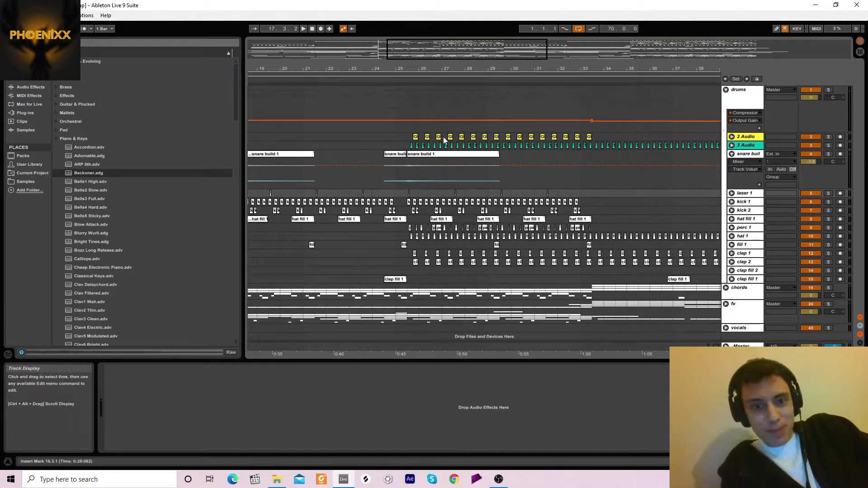
click(732, 145)
click(828, 146)
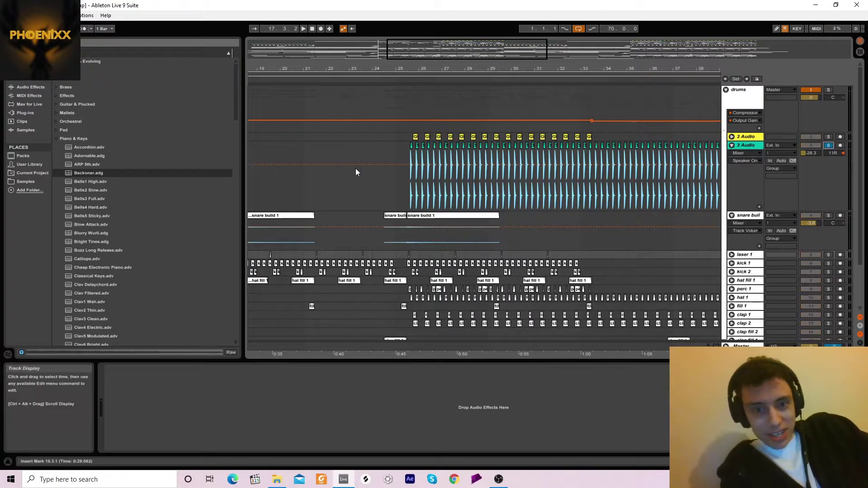
click(407, 155)
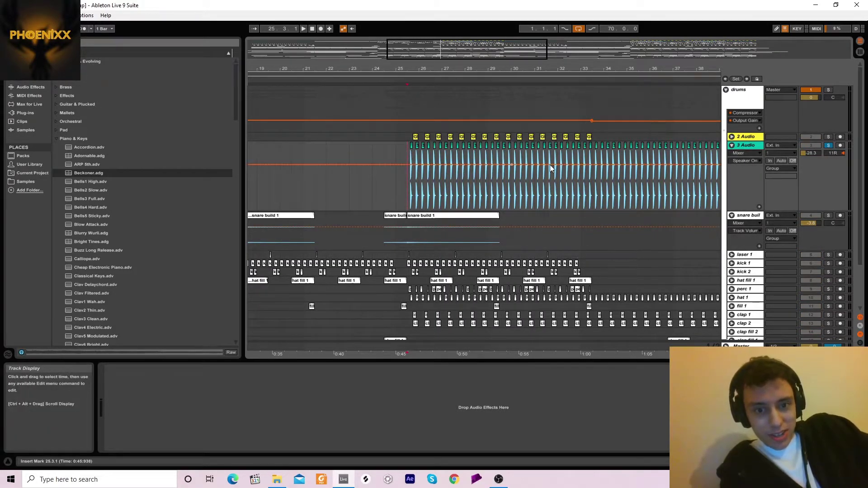
key(space)
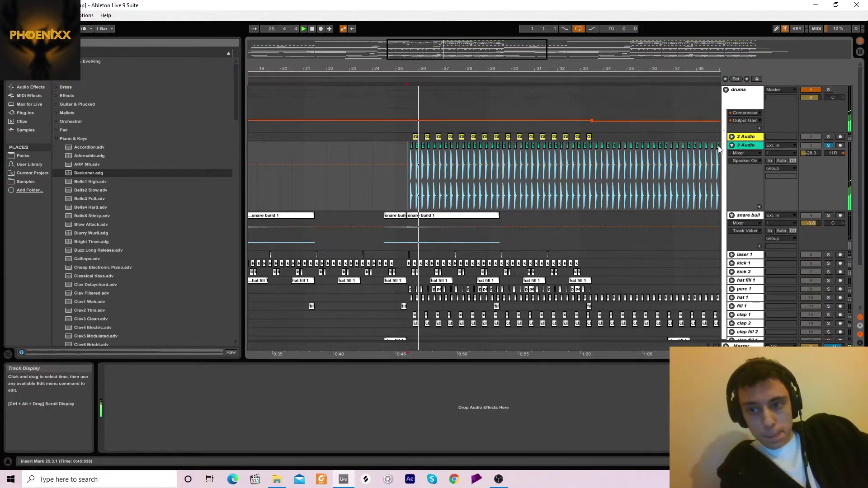
key(space)
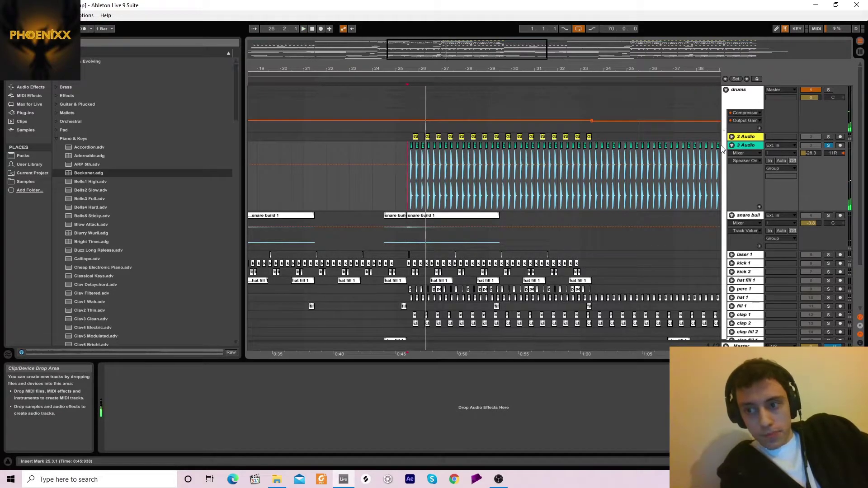
Step: Play the 2 Audio track in solo from bar 25.3.1, fold 3 Audio and take 2 Audio out of solo
click(829, 137)
key(space)
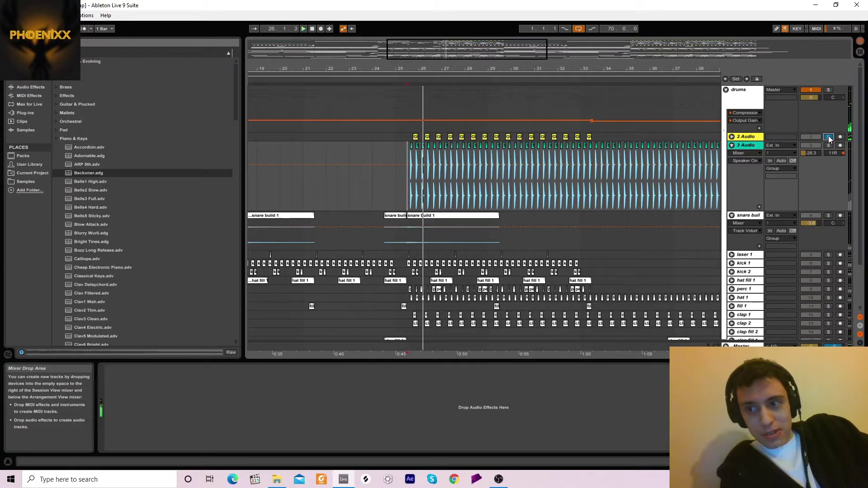
click(731, 145)
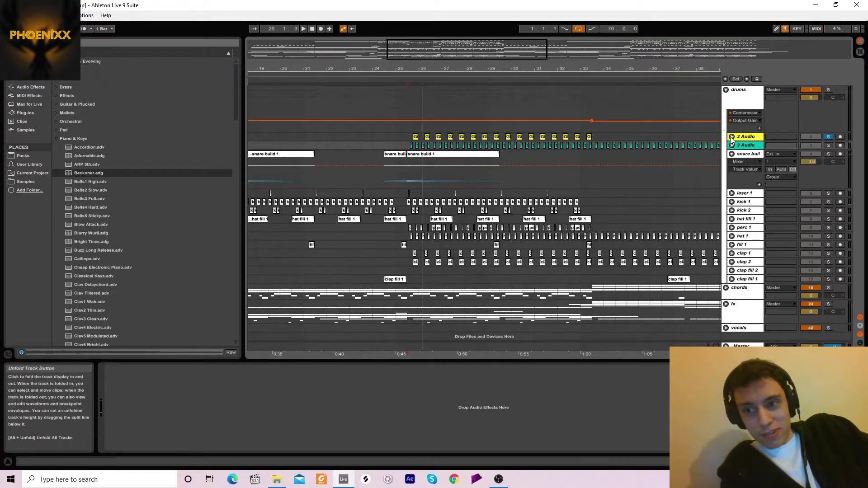
click(828, 137)
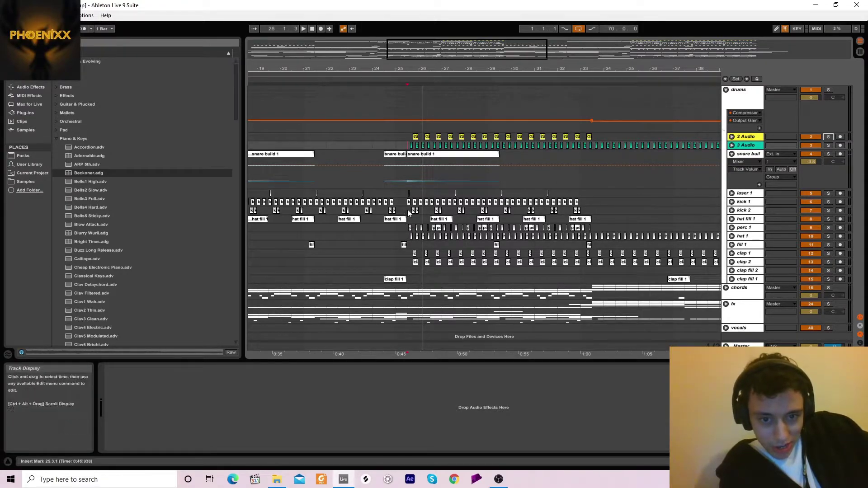
Step: Audition clap 2 and clap 1 in solo from bar 25.4.1 and show each track's effect devices
click(410, 262)
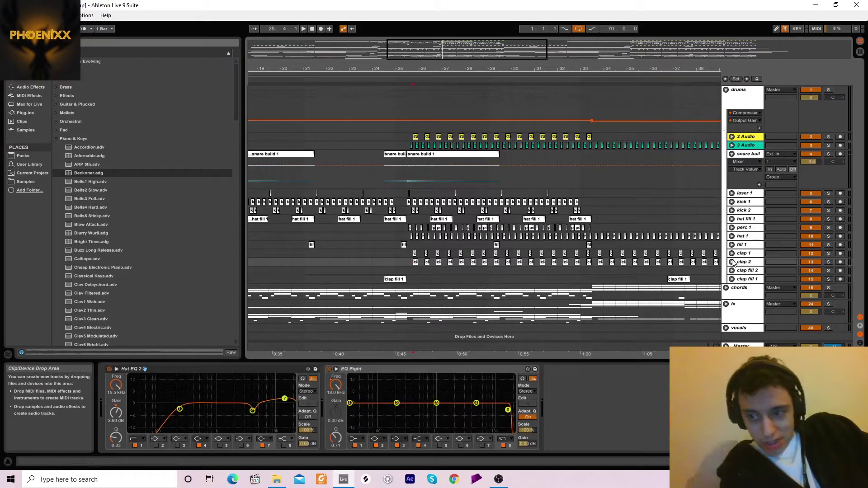
click(829, 262)
key(space)
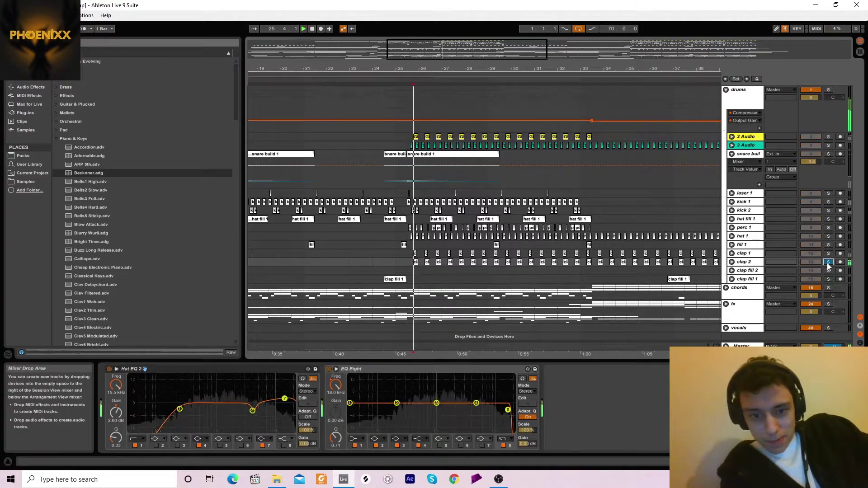
click(829, 254)
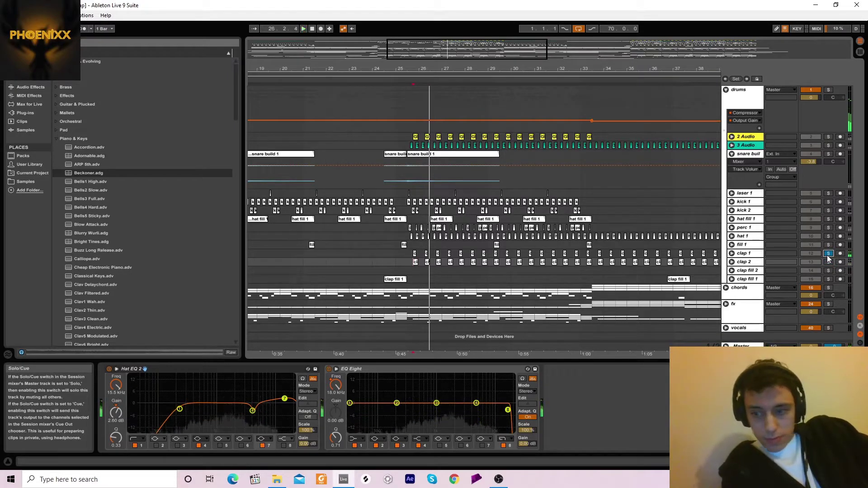
click(752, 264)
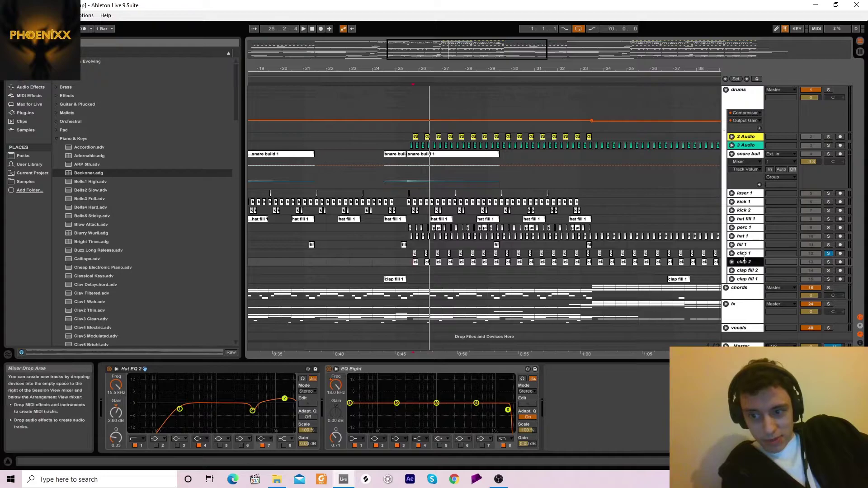
click(745, 254)
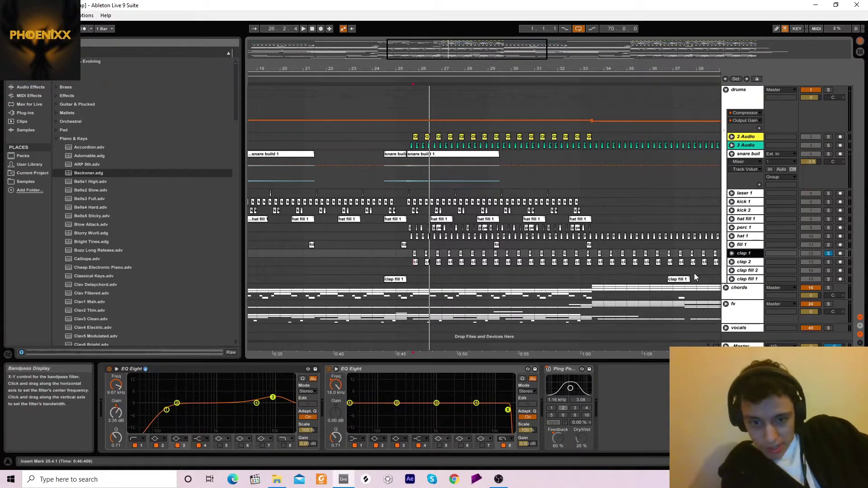
Step: Unfold hat 1 and play it in solo from bar 25.3.1 with its Hat EQ 2 device shown
click(731, 236)
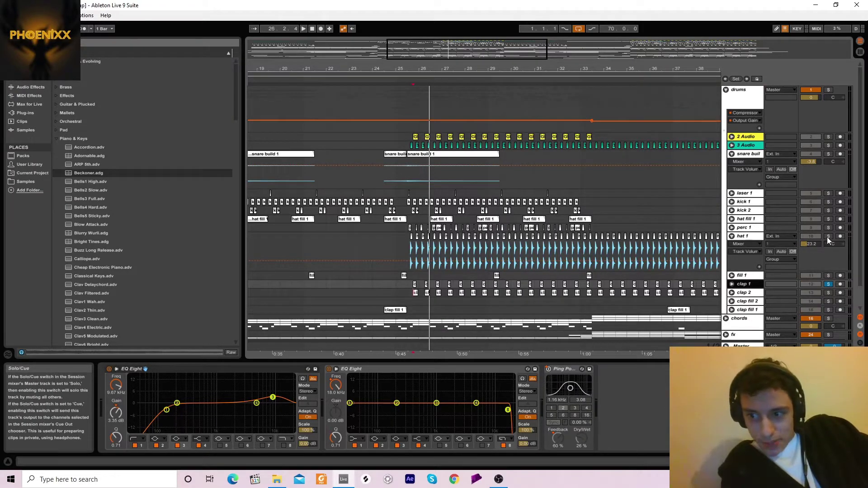
click(828, 236)
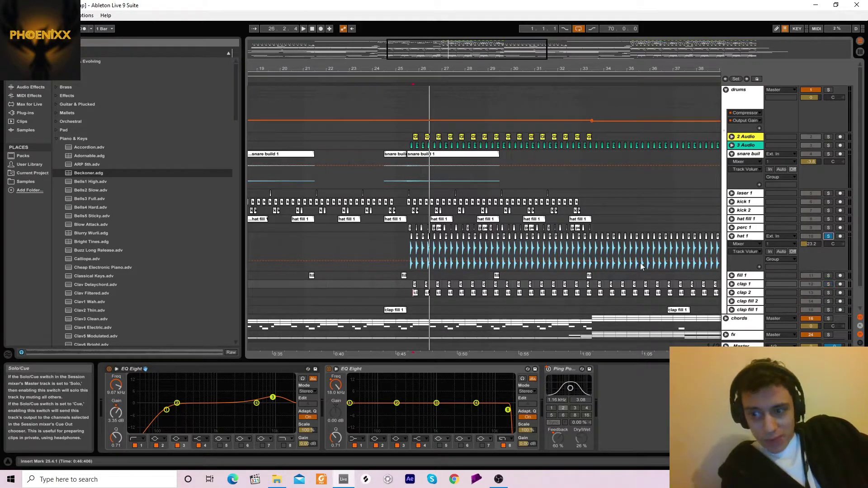
click(409, 245)
key(space)
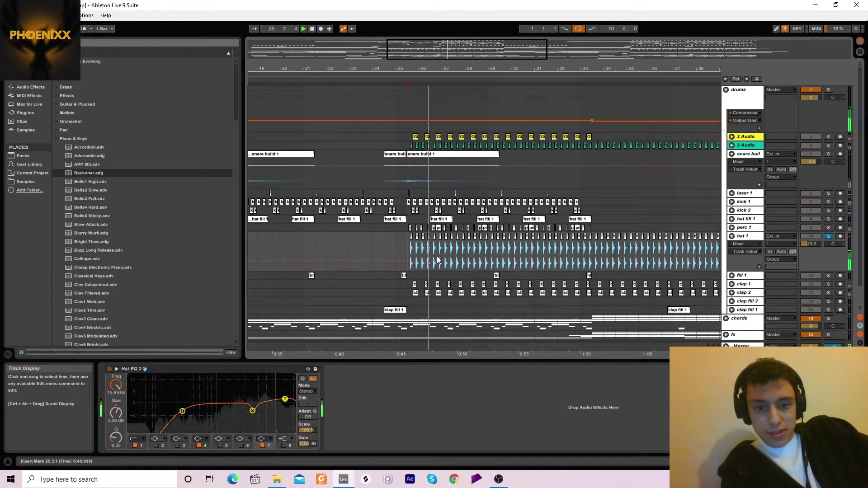
Step: Fold hat 1, unfold perc 1 and play it in solo from bar 25.3.1 with its effect devices shown
click(732, 236)
click(732, 228)
click(828, 227)
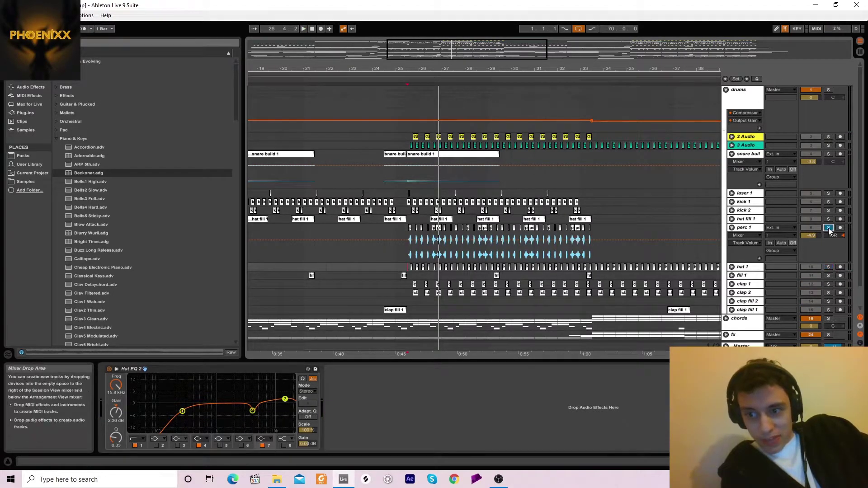
click(406, 237)
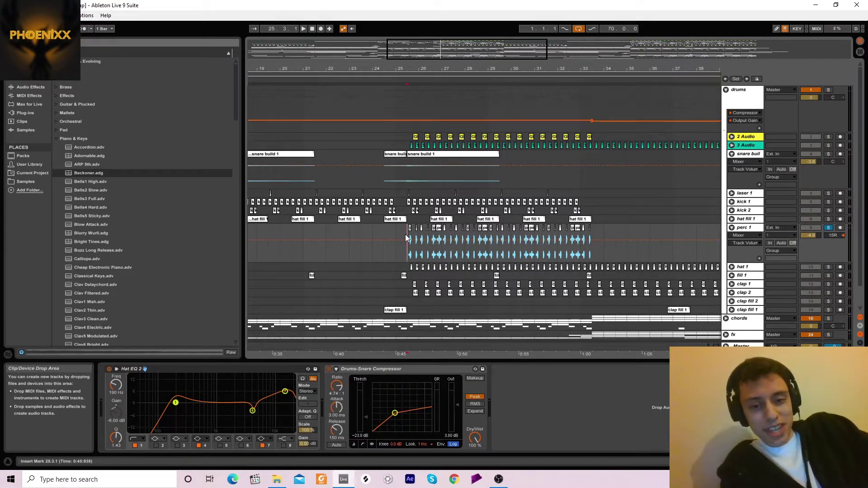
key(space)
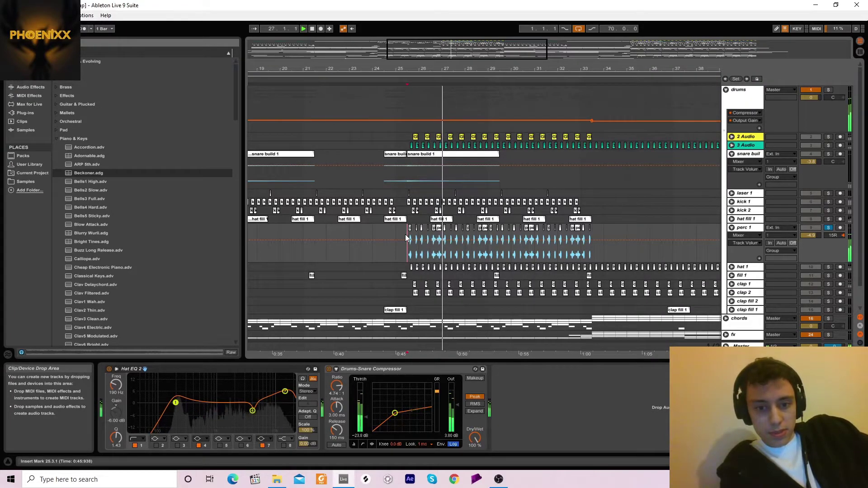
key(space)
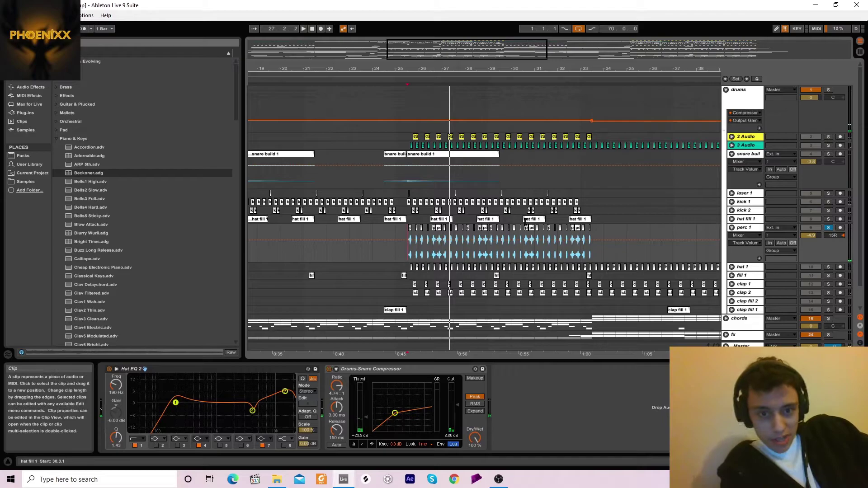
Step: Play perc 1 together with the full mix by taking it out of solo, and fold the perc 1 and snare build tracks
key(space)
click(829, 228)
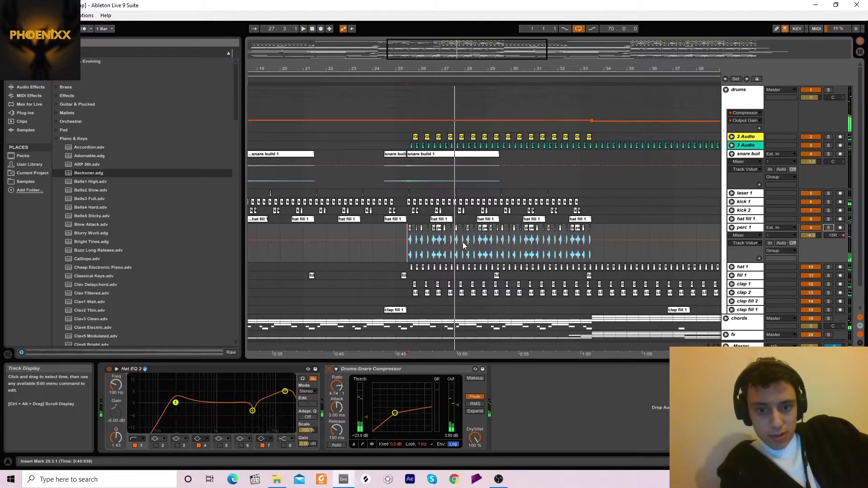
click(732, 228)
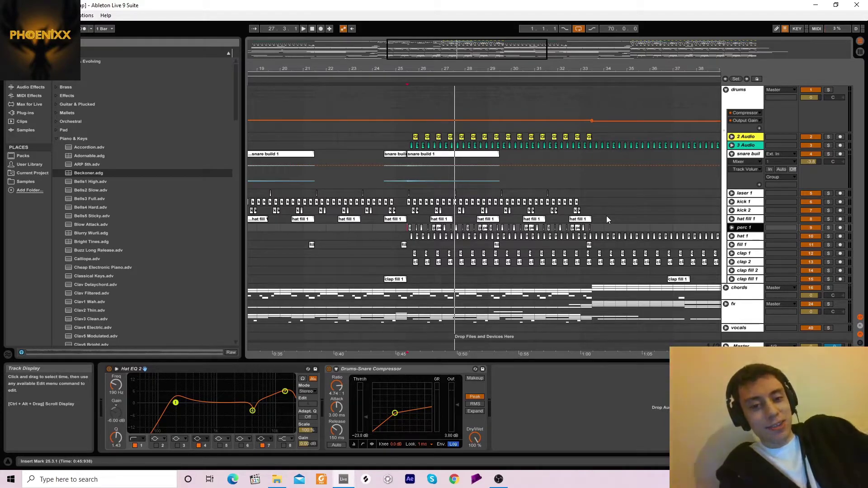
click(731, 154)
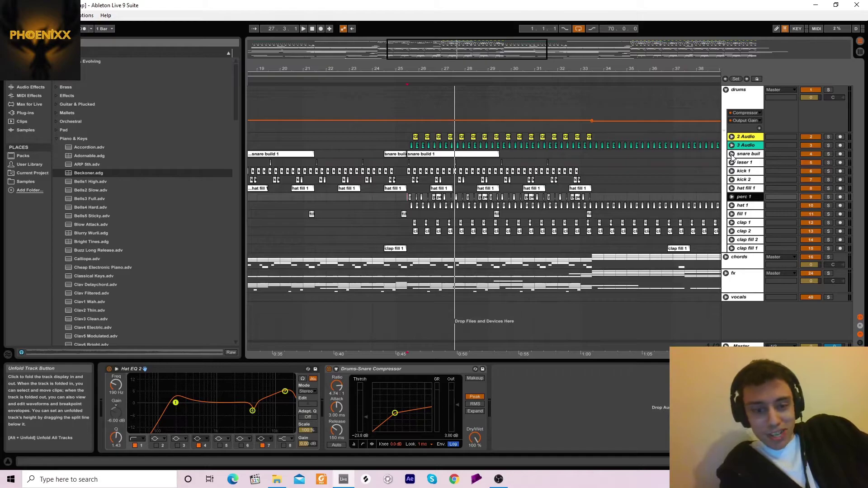
Step: Unfold clap fill 1 and play its clip in solo from bar 24.3.1, and fold the track
click(407, 232)
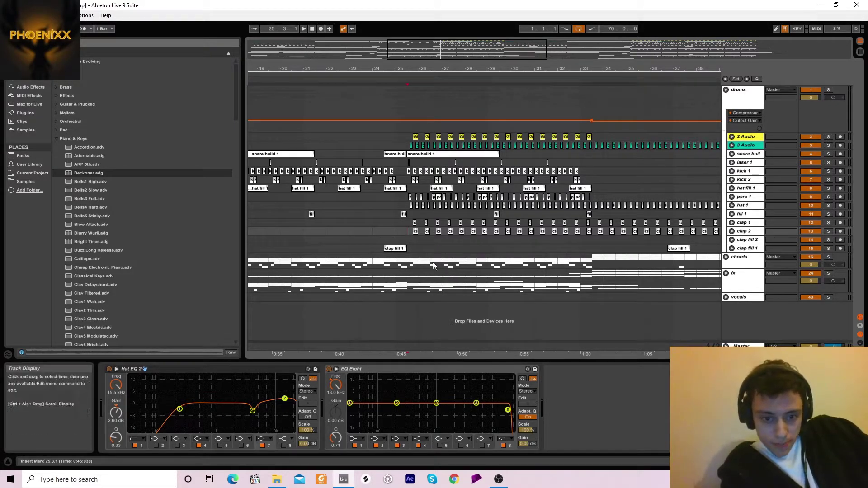
click(396, 249)
click(732, 249)
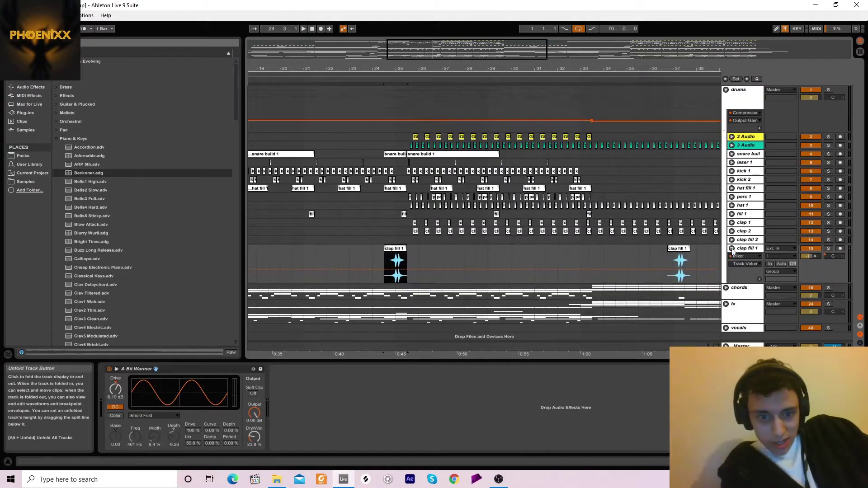
click(828, 249)
key(space)
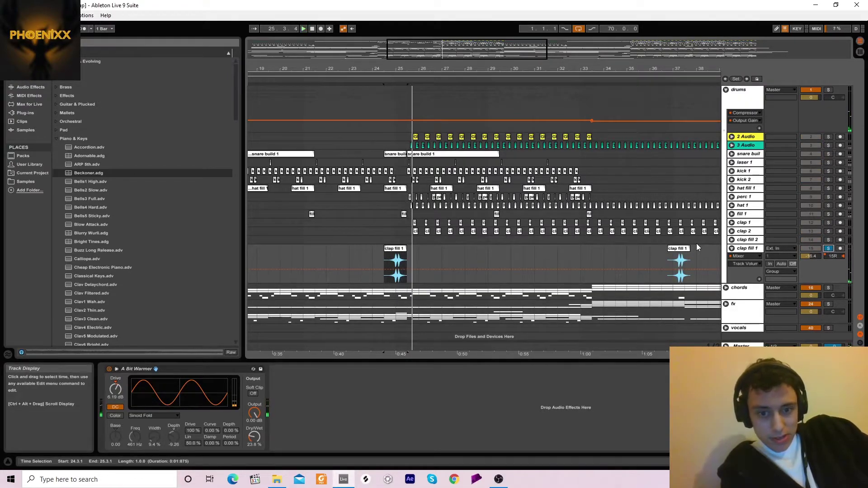
click(731, 250)
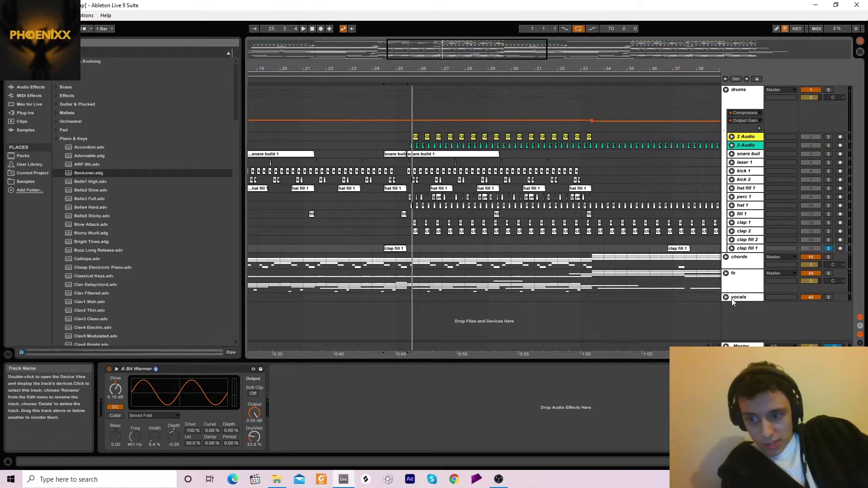
Step: Unfold the fx group and inspect the fx 2 and fx 3 tracks, showing the LFOTool device on fx 2
click(726, 274)
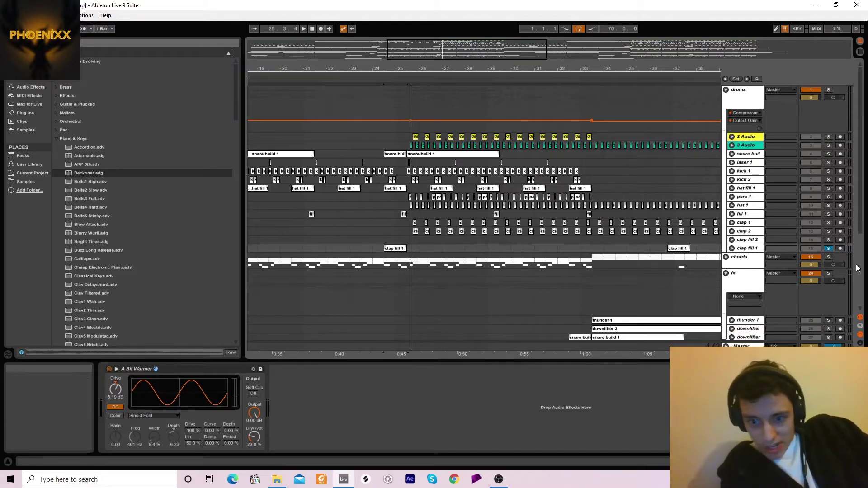
drag(860, 217, 860, 308)
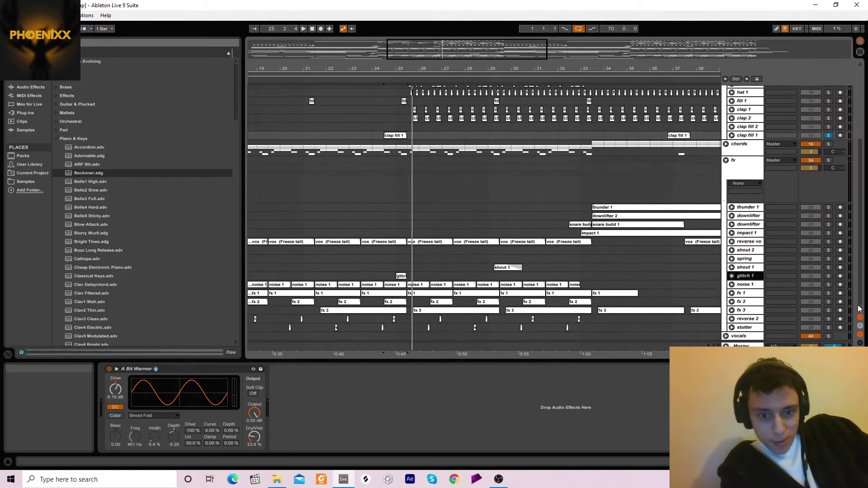
click(435, 302)
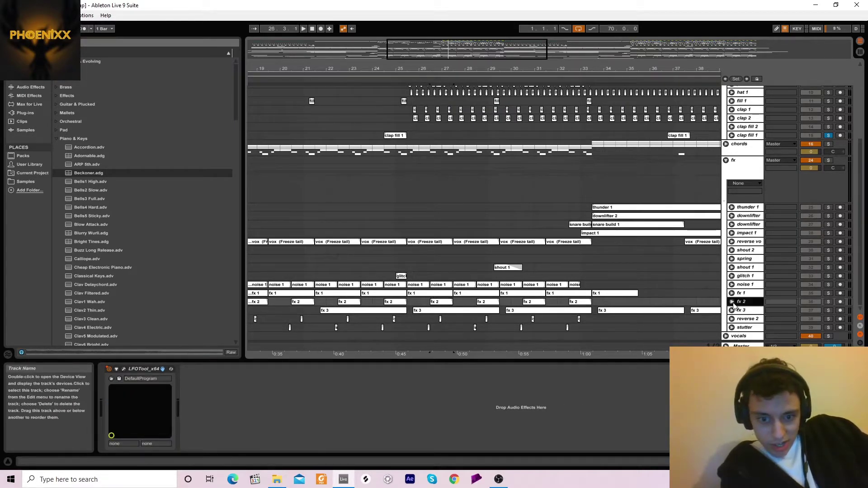
click(732, 302)
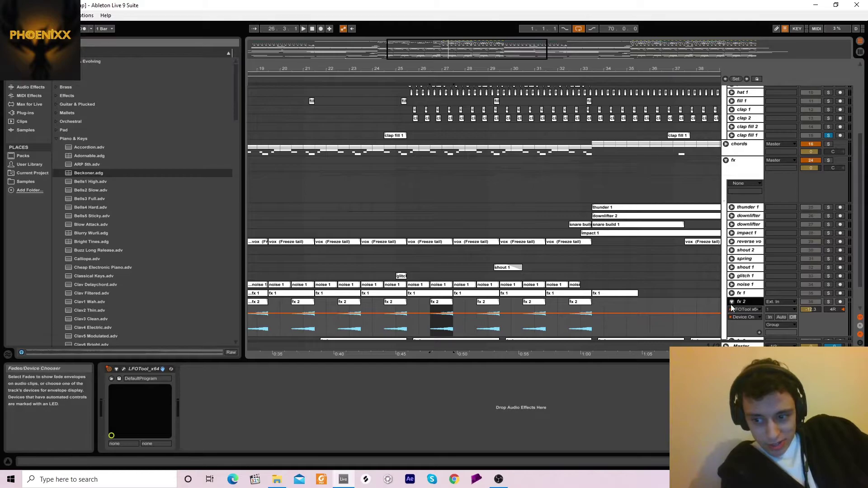
click(732, 302)
click(732, 310)
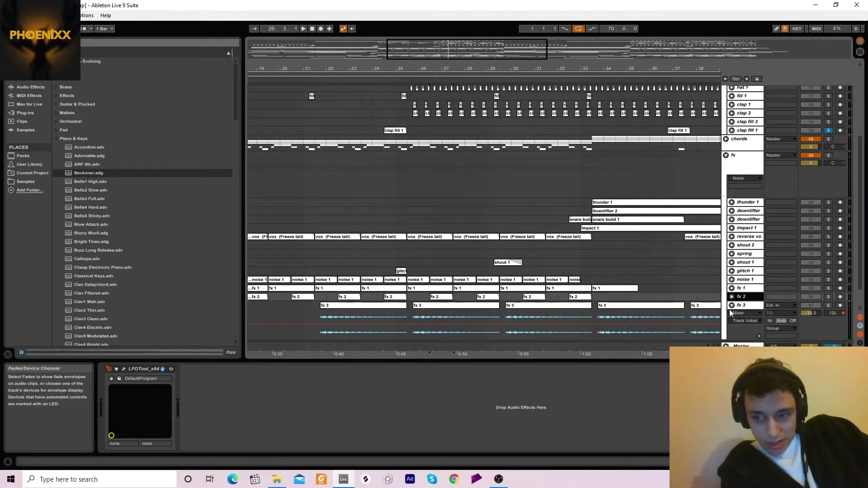
click(732, 306)
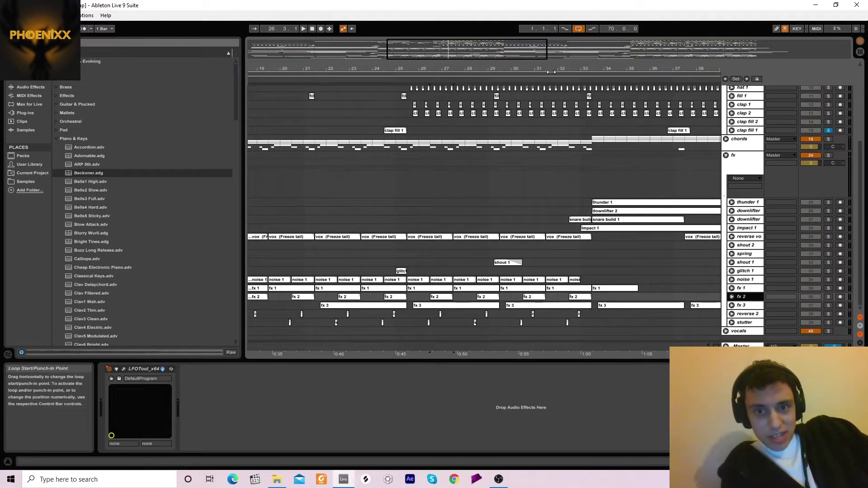
Step: Examine the drums group's automation over the song's first bars and show its OTT, EQ Eight and Compressor devices
drag(551, 69, 551, 28)
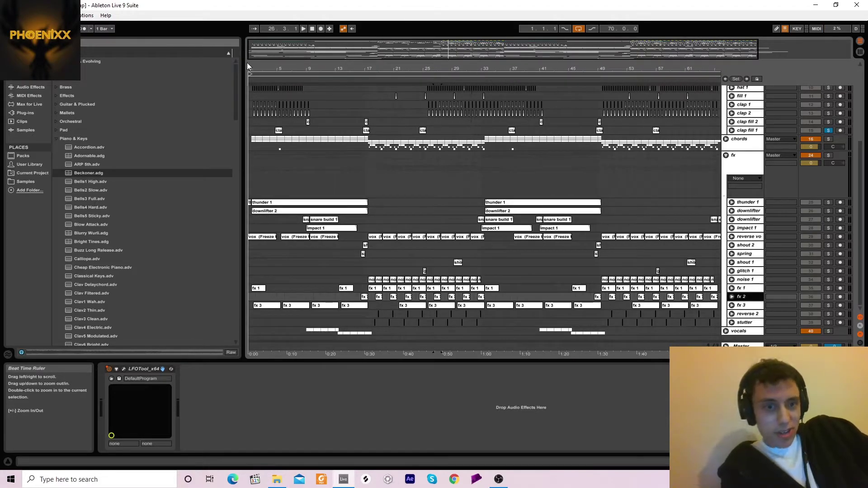
drag(256, 69, 296, 89)
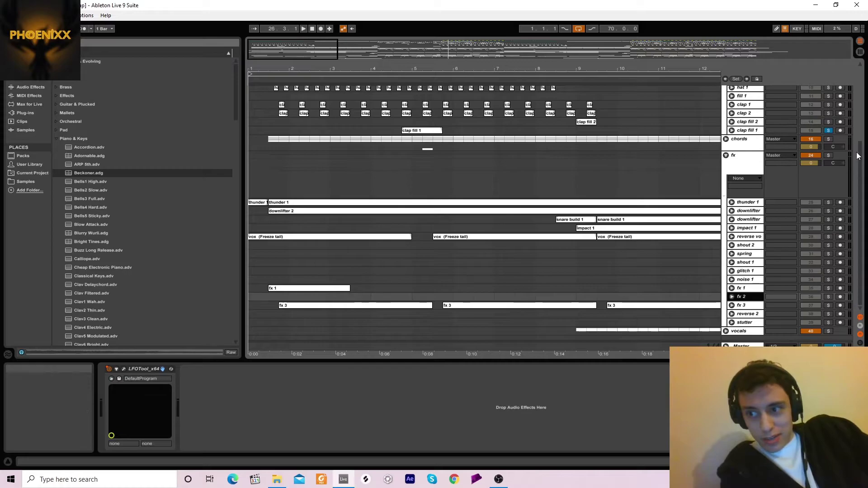
drag(860, 157, 864, 87)
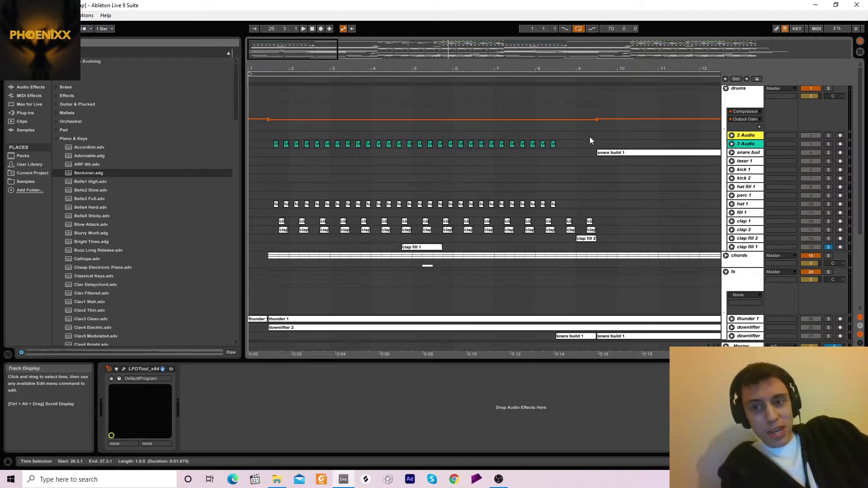
mouse_move(596, 121)
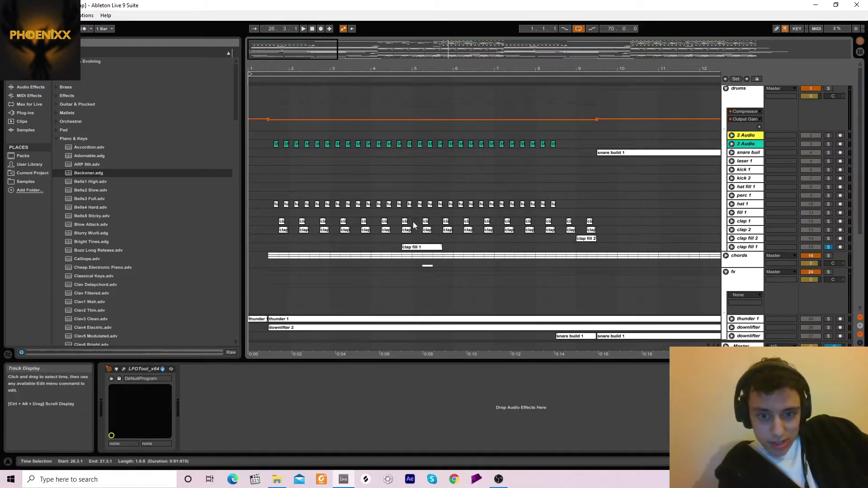
click(733, 94)
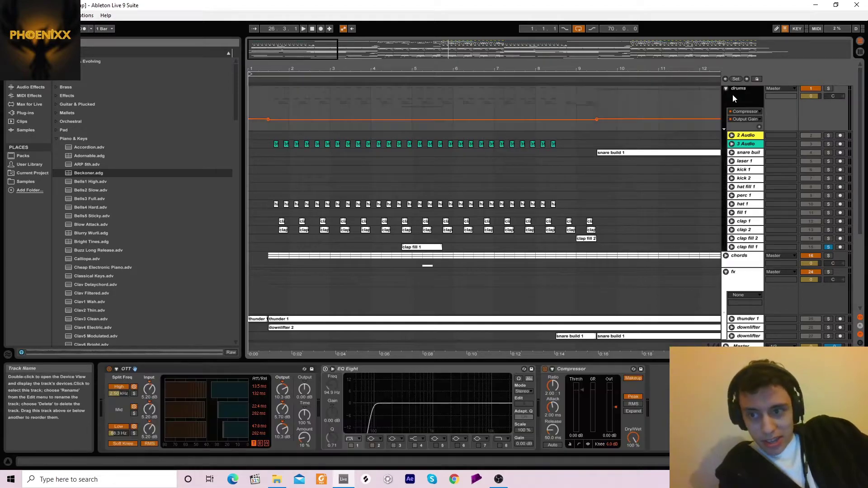
click(615, 408)
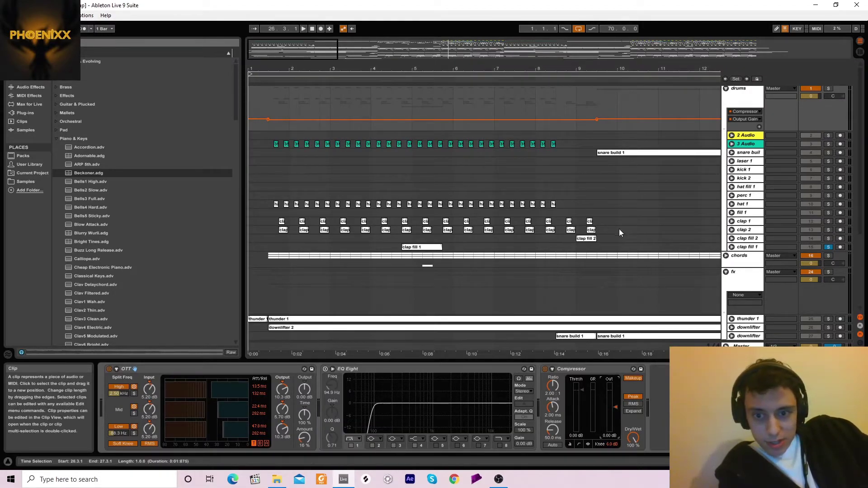
Step: Unfold clap 1 and play it in solo from bar 8.3.1 with its EQ Eight and Ping Pong devices shown
click(732, 221)
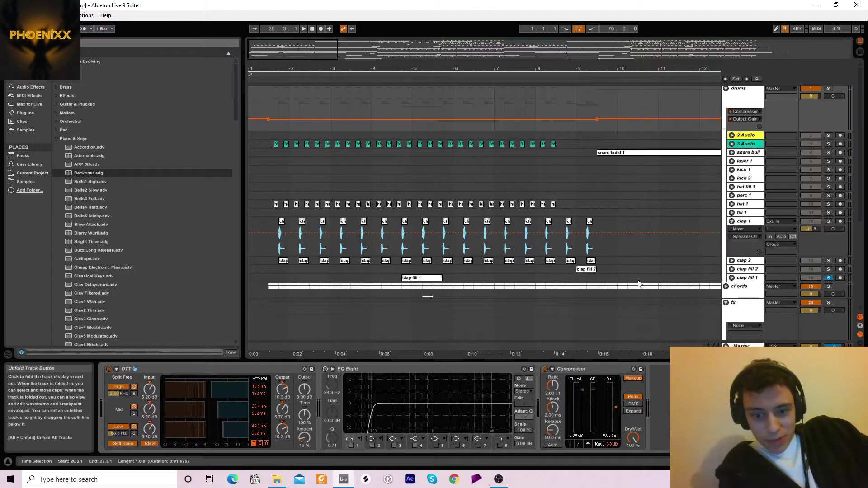
click(737, 222)
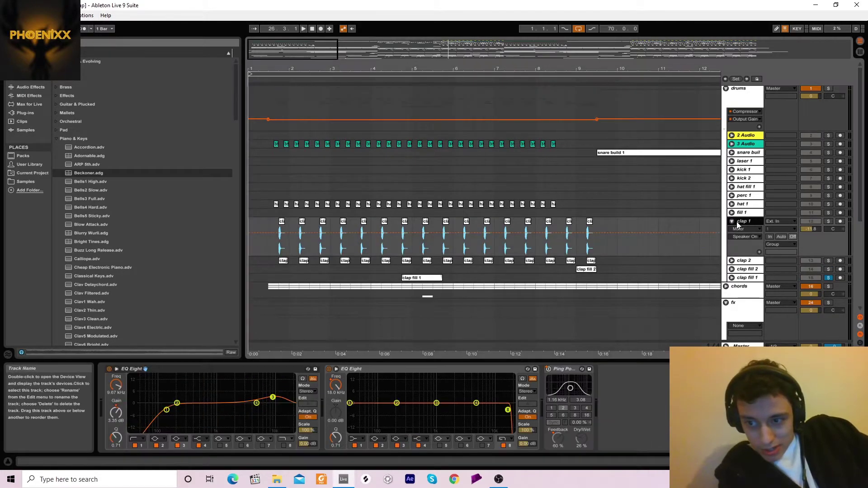
click(556, 248)
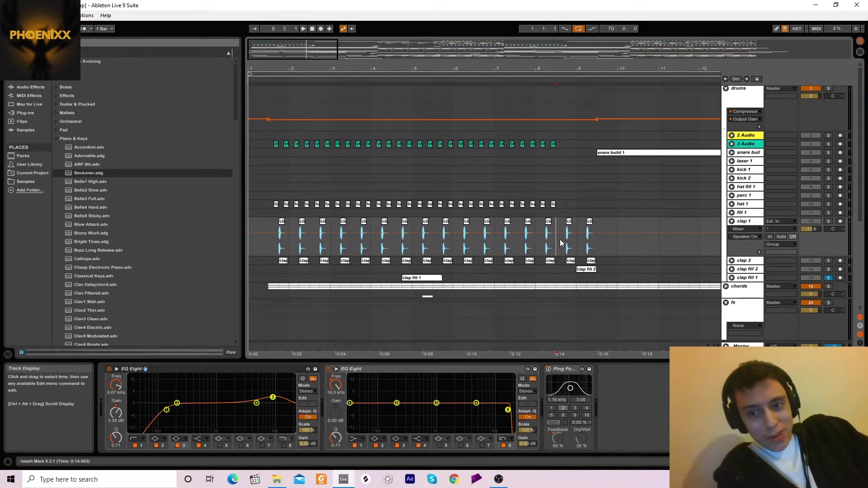
click(827, 221)
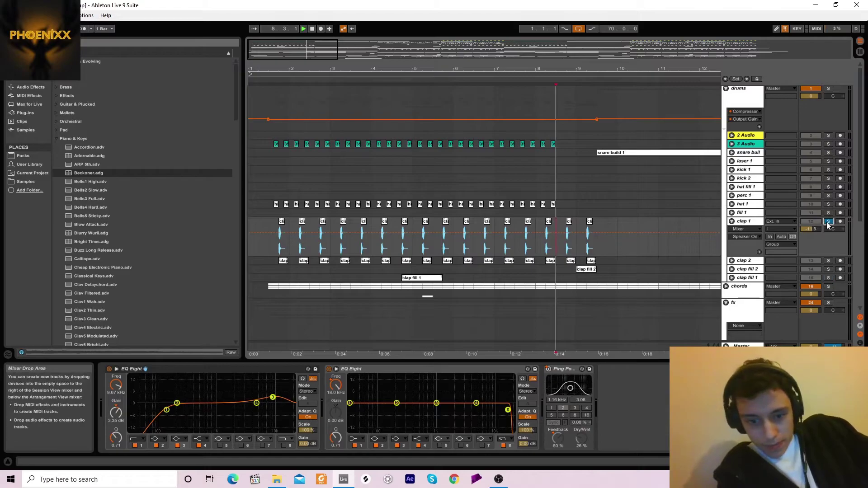
key(space)
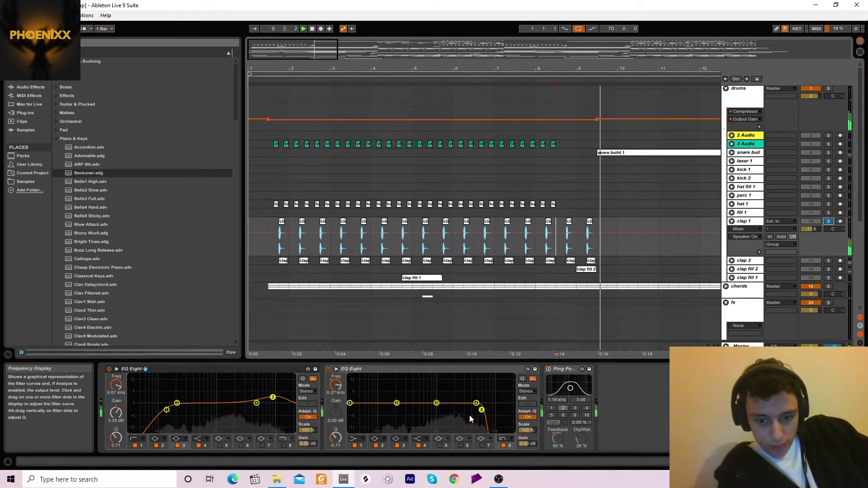
click(732, 221)
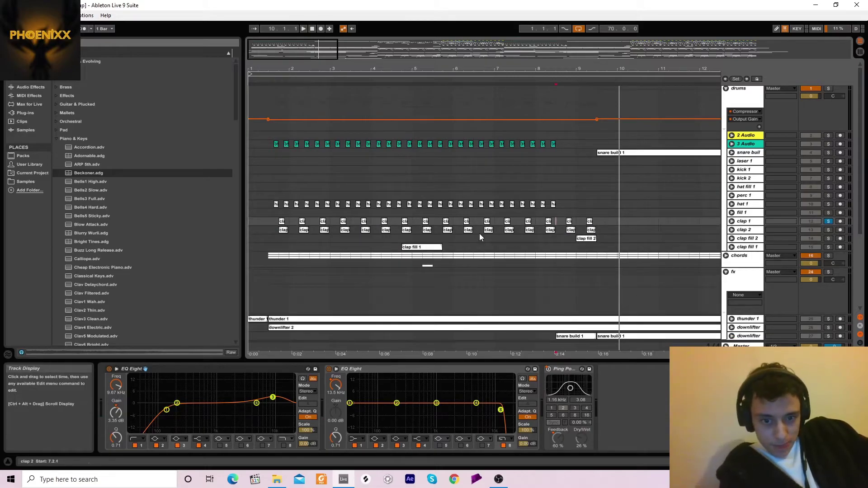
Step: Unfold clap fill 2 and play its clip in solo from bar 9.1.1
click(584, 242)
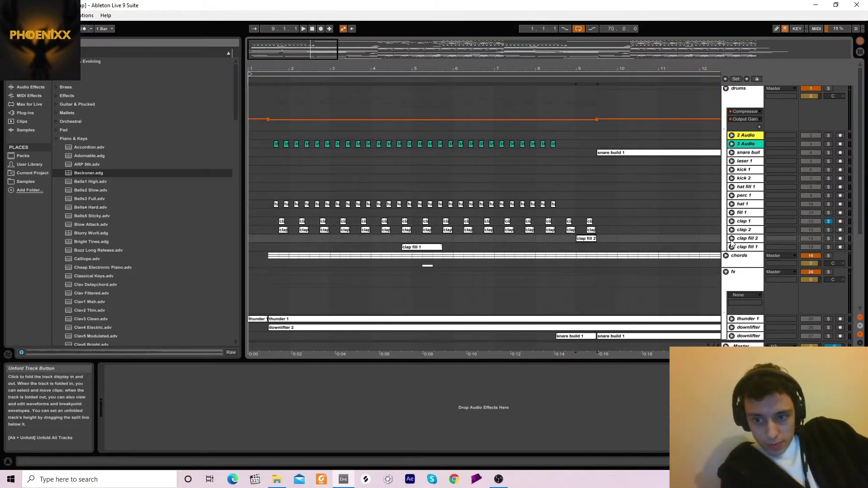
click(732, 238)
click(828, 238)
key(space)
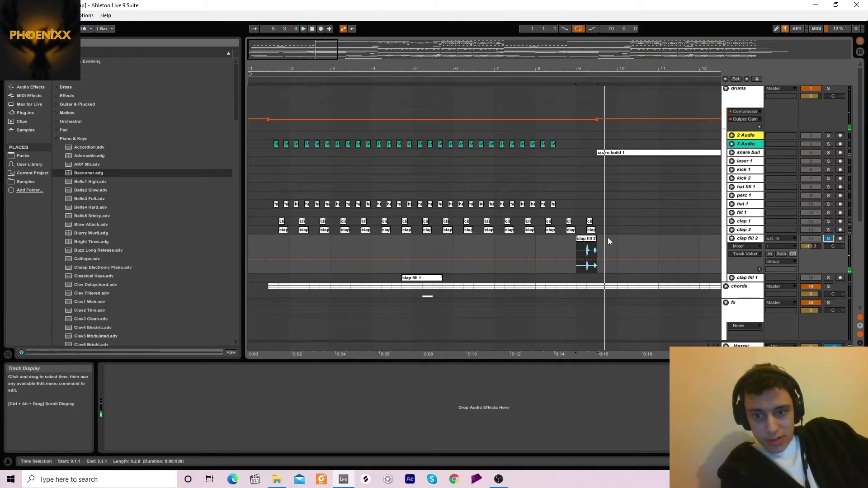
Step: Fold the drums group so the fx group's tracks can be reviewed across the first 25 bars
drag(494, 82, 486, 58)
drag(336, 59, 363, 69)
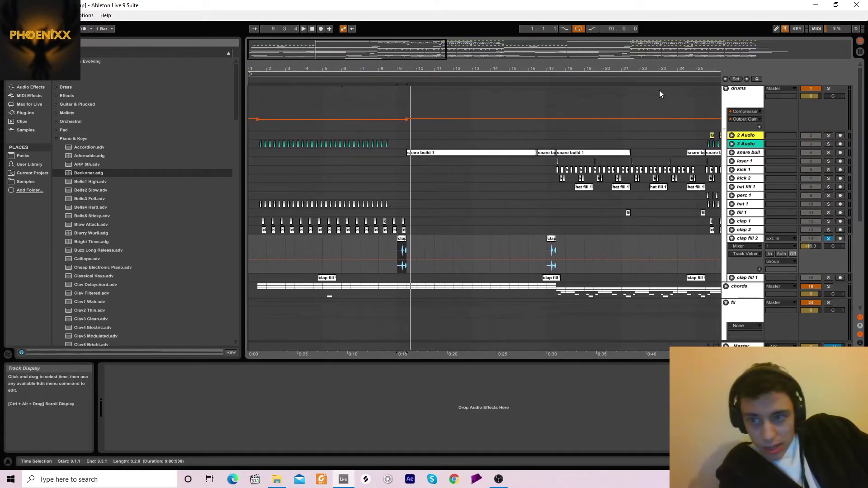
click(726, 88)
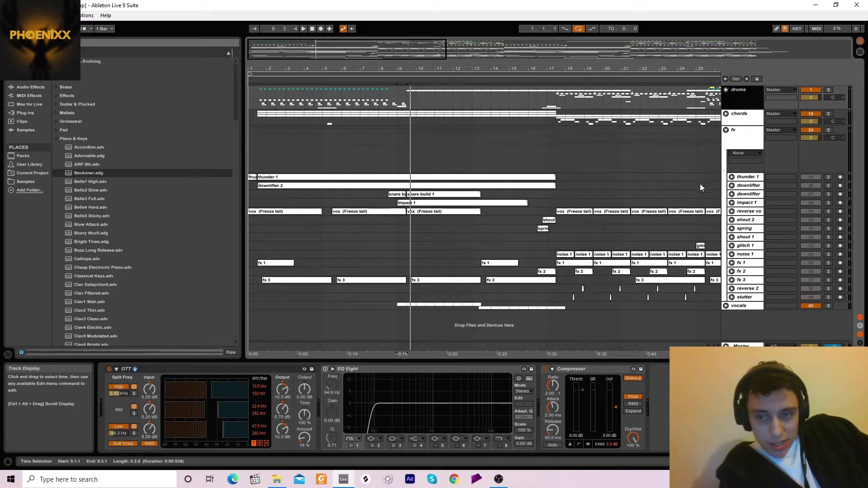
Step: Unfold thunder 1 and play its long clip in solo from bar 1.3.1 with its EQ Eight and Compressor shown
click(733, 177)
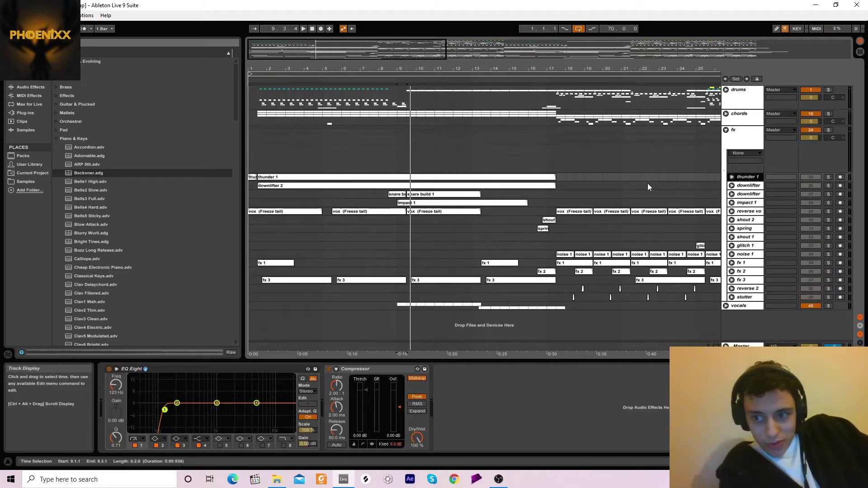
click(733, 177)
click(300, 179)
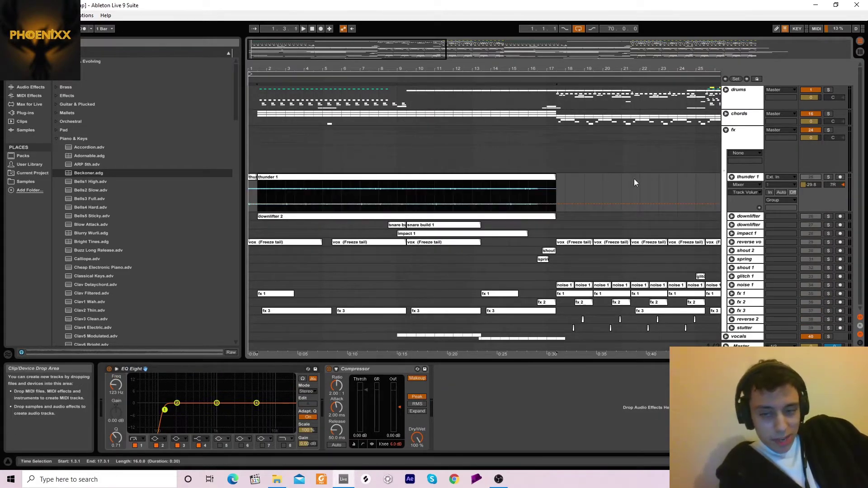
click(828, 177)
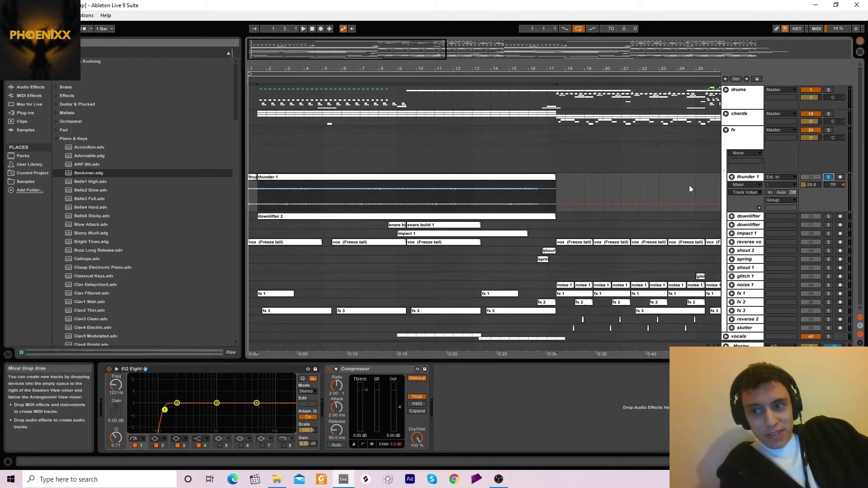
click(304, 183)
key(space)
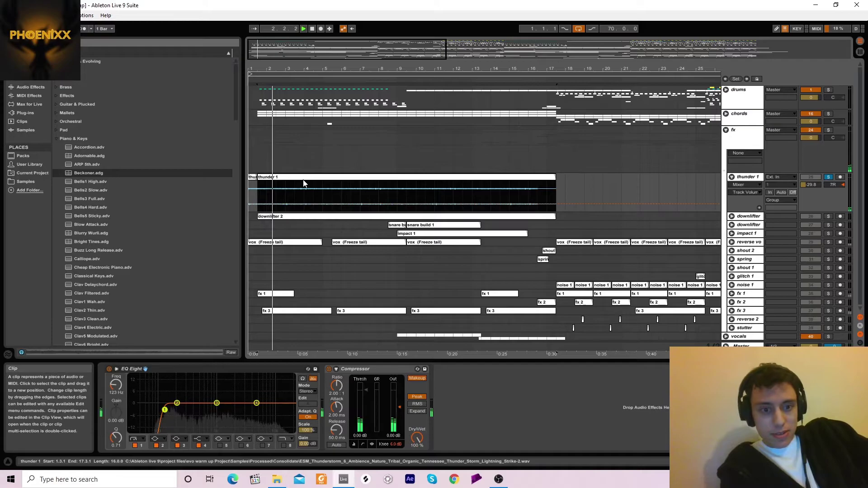
key(space)
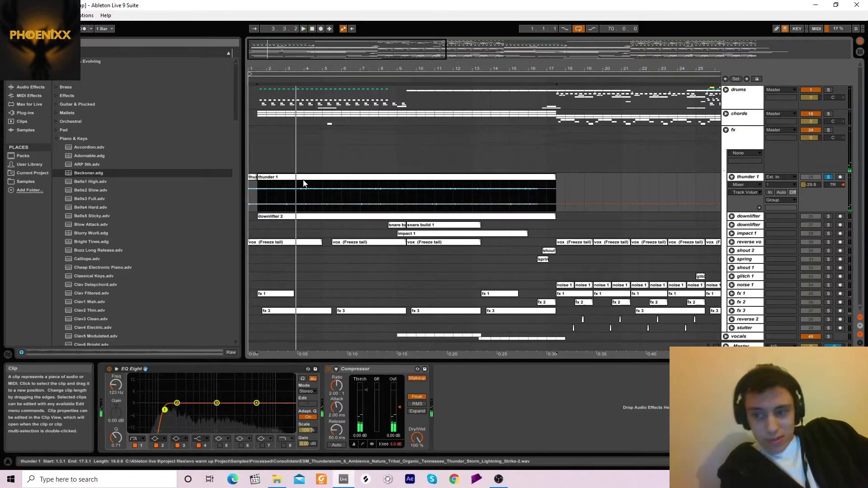
click(731, 177)
Step: Unfold the track holding the downlifter 2 clip and play it in solo from bar 8.1.1, before its swell
click(732, 185)
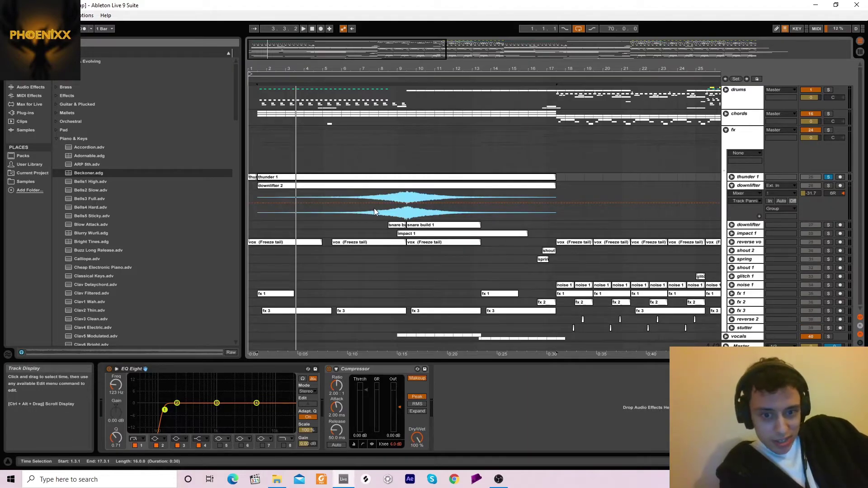
click(378, 212)
click(828, 186)
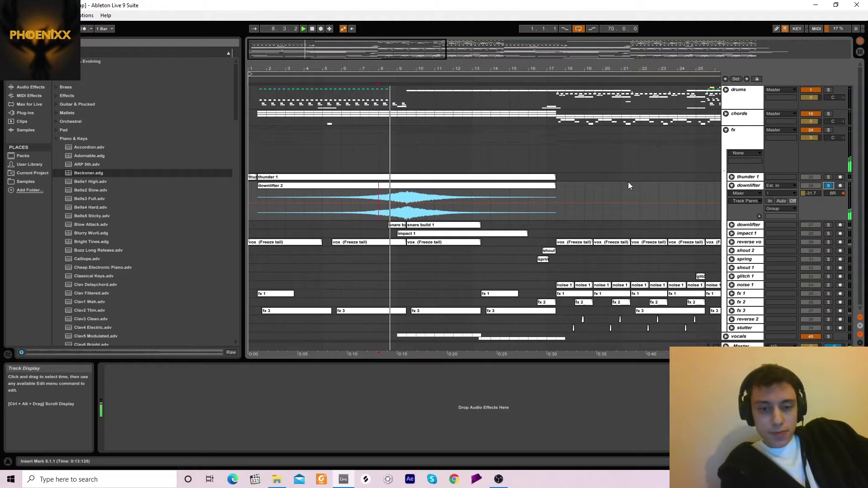
click(731, 186)
Step: Unfold the second downlifter track and play its two snare build 1 clips in solo, starting from bars 8.3.1 and 9.3.1
click(732, 195)
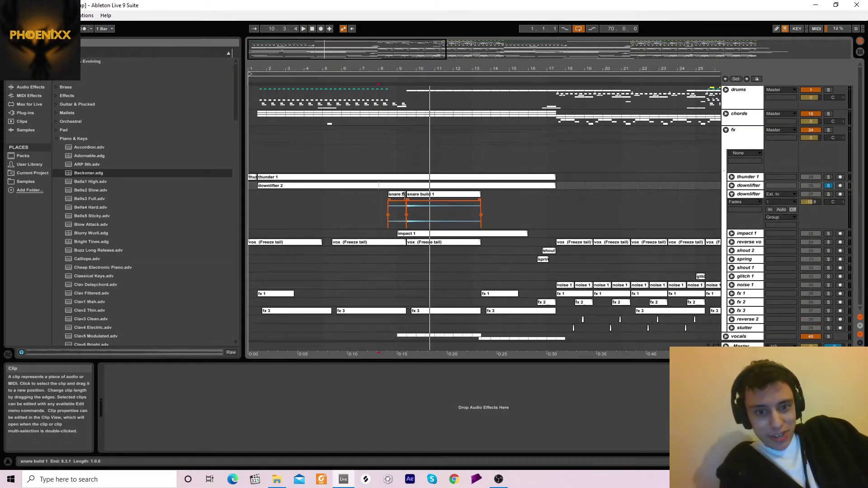
click(398, 195)
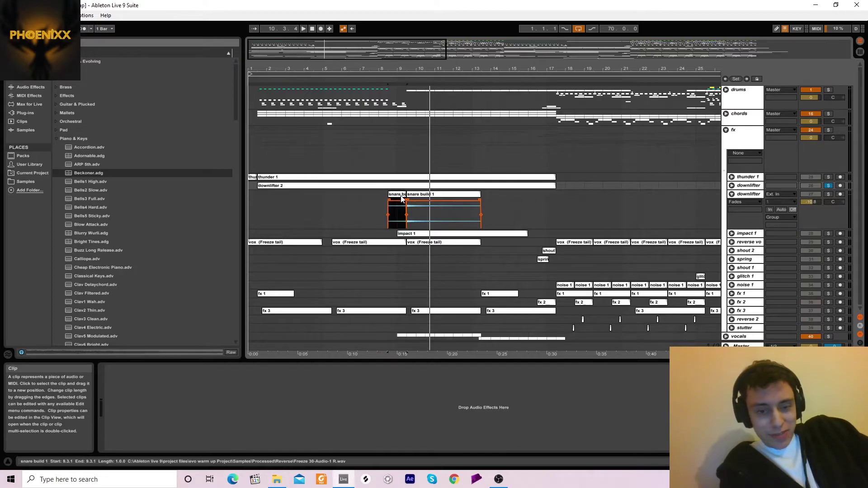
click(829, 194)
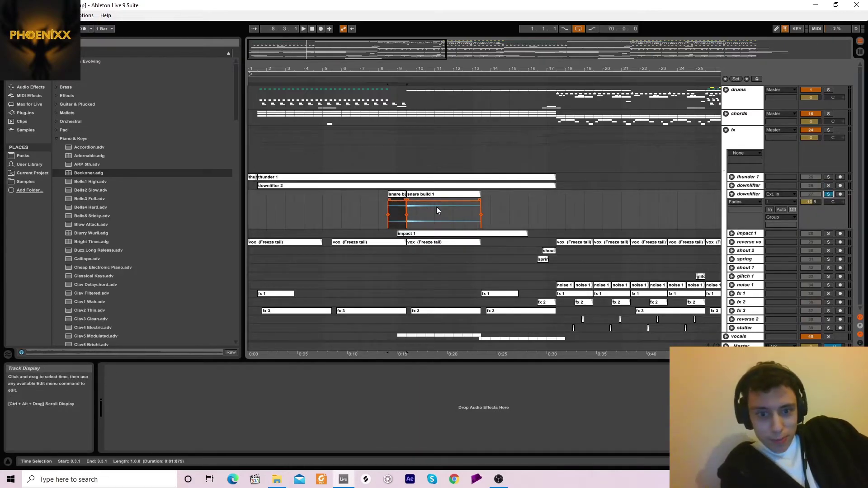
click(414, 194)
key(space)
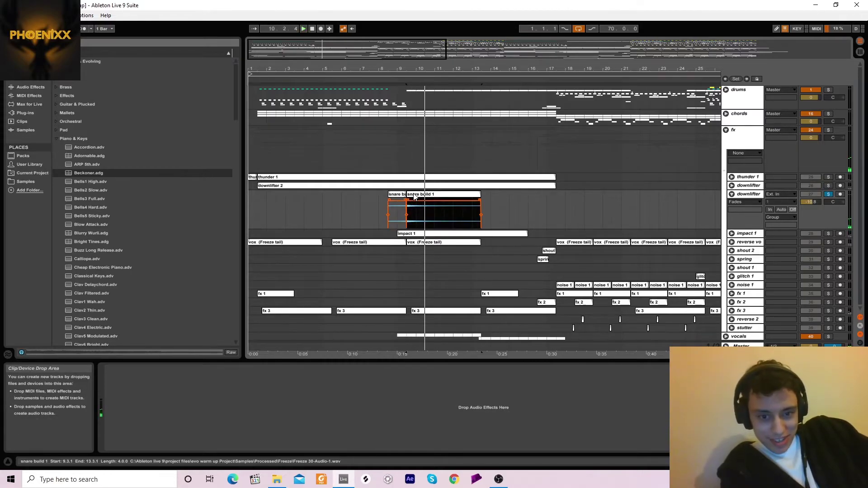
key(space)
Step: Unfold impact 1, play its clip in solo with its EQ Eight shown, and fold both open fx tracks
click(414, 233)
click(733, 234)
click(753, 232)
click(828, 234)
key(space)
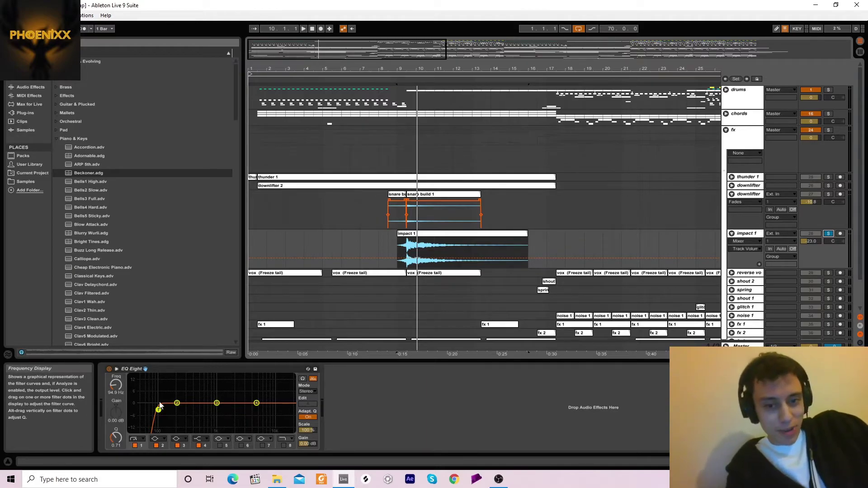
click(731, 234)
click(731, 194)
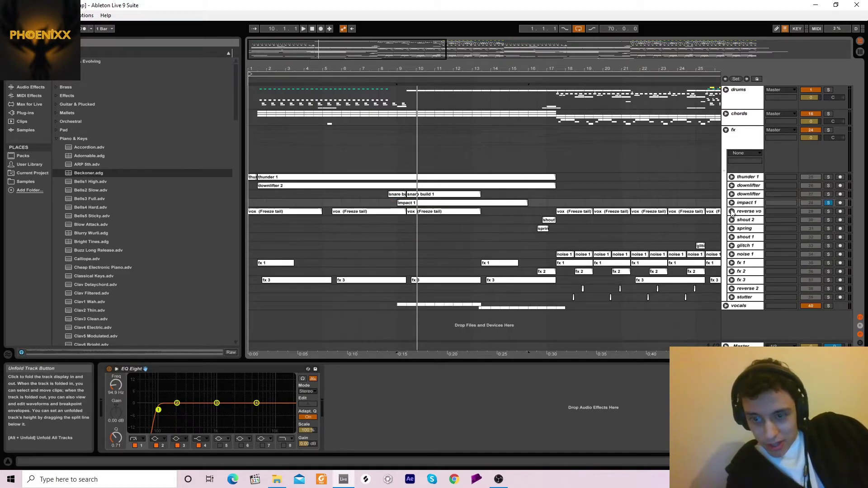
Step: Unfold the reverse vox track with its LFOTool shown and play it in solo from bar 9.1.1 and again from bar 8.1.1
click(732, 212)
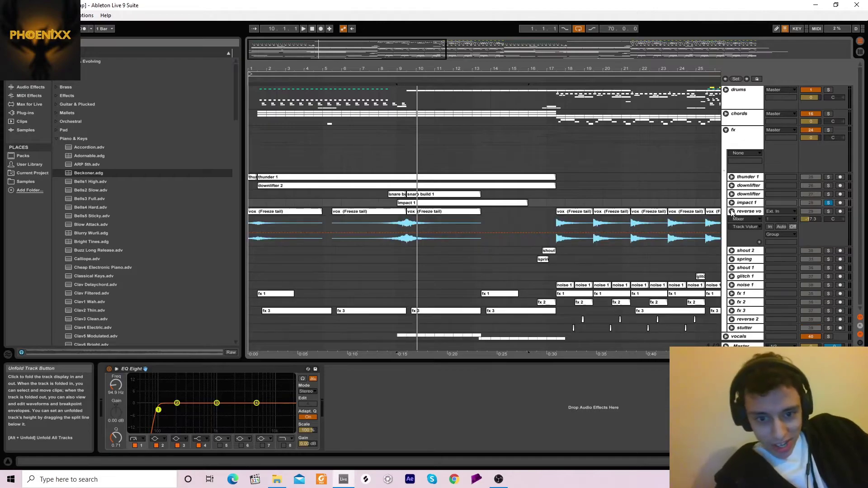
click(400, 225)
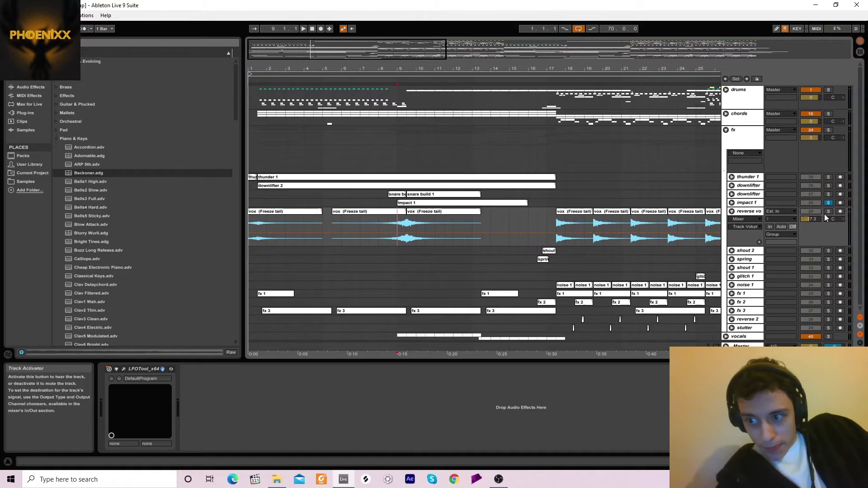
key(space)
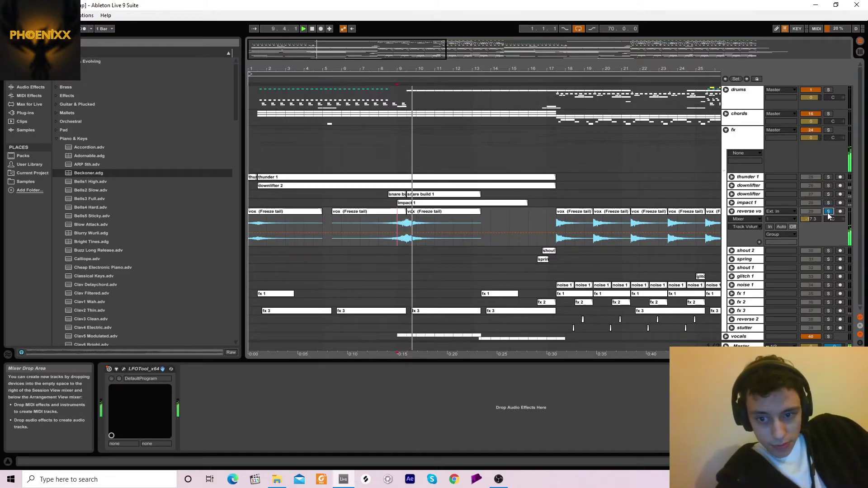
click(733, 212)
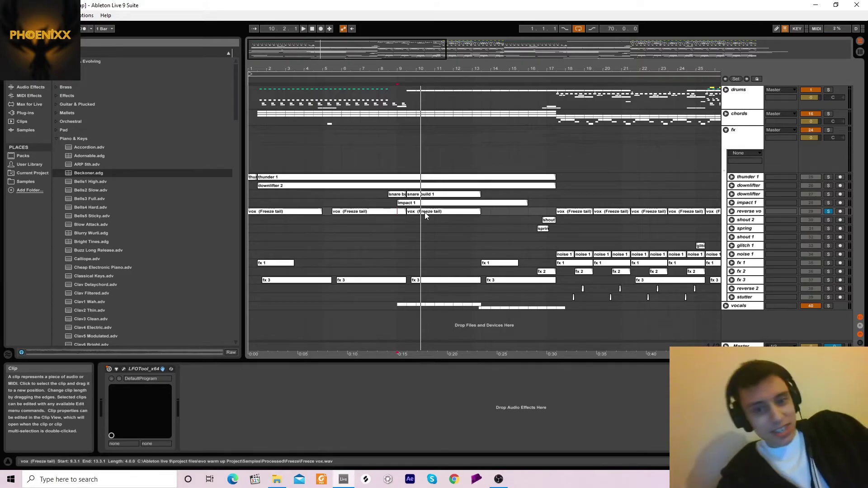
click(732, 212)
click(375, 219)
key(space)
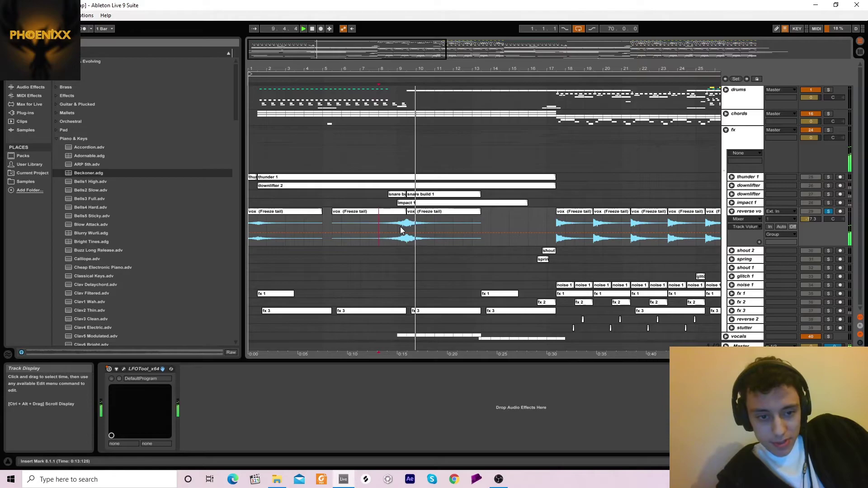
click(731, 211)
Step: Unfold shout 2 and play its clip in solo from bar 16.4.1 with its EQ Eight shown
click(731, 220)
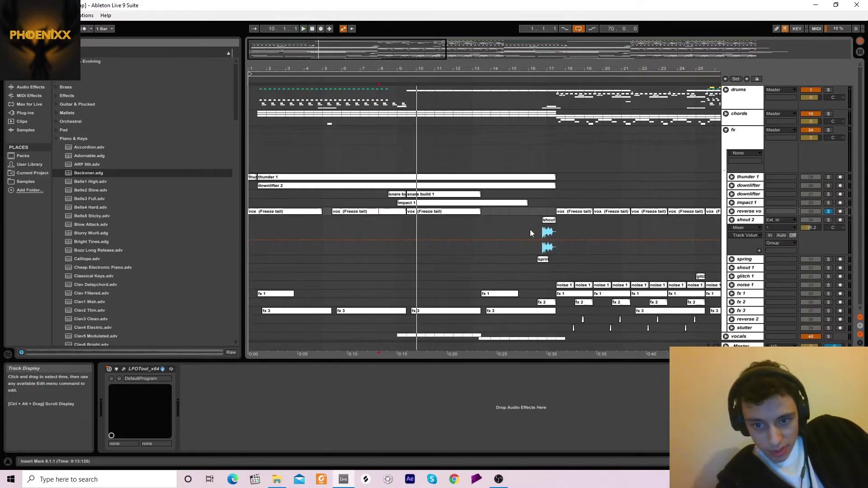
click(549, 233)
click(829, 220)
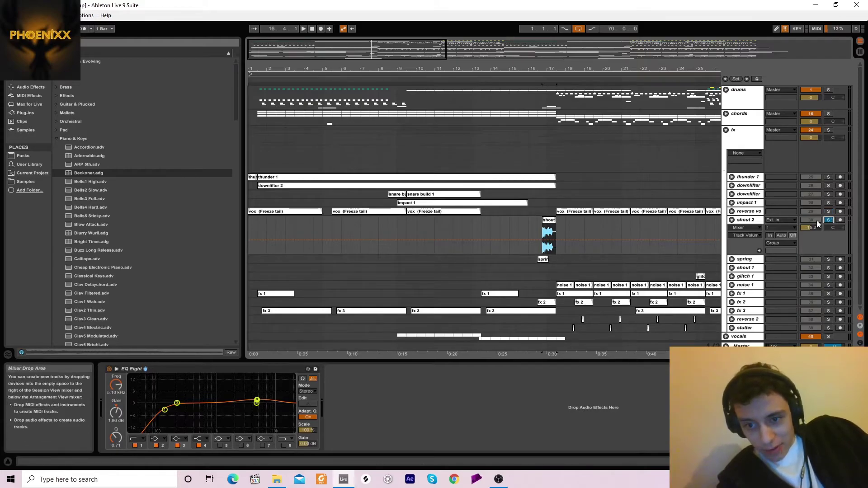
key(space)
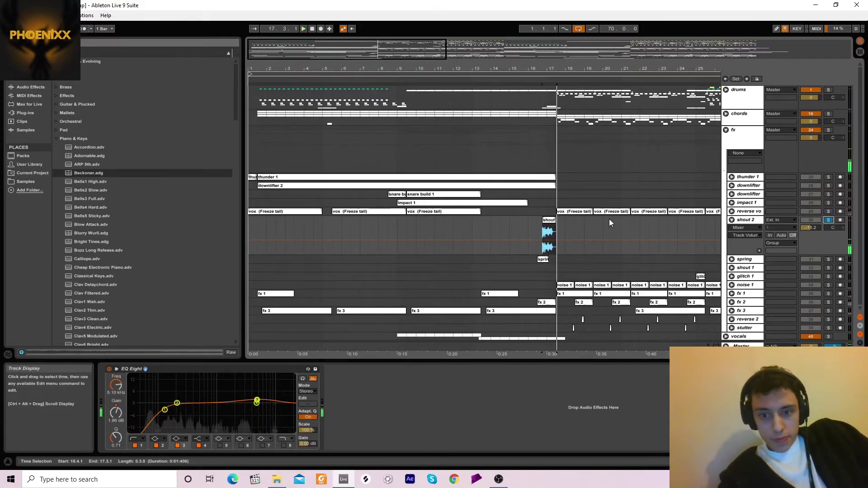
click(732, 220)
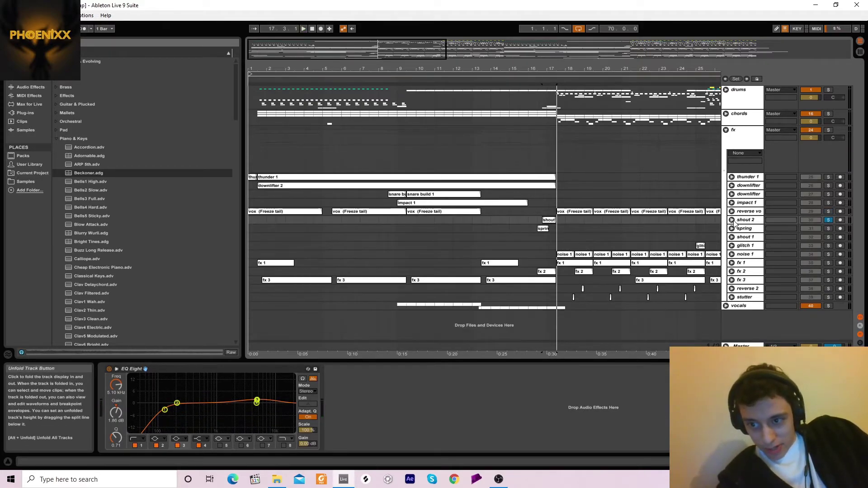
Step: Unfold the spring track and play its clip in solo from bar 16.3.1
click(732, 229)
click(543, 229)
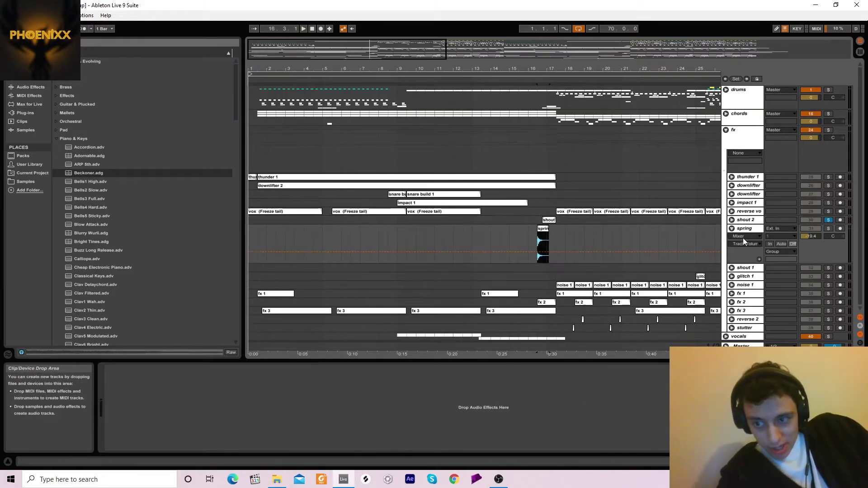
click(829, 229)
key(space)
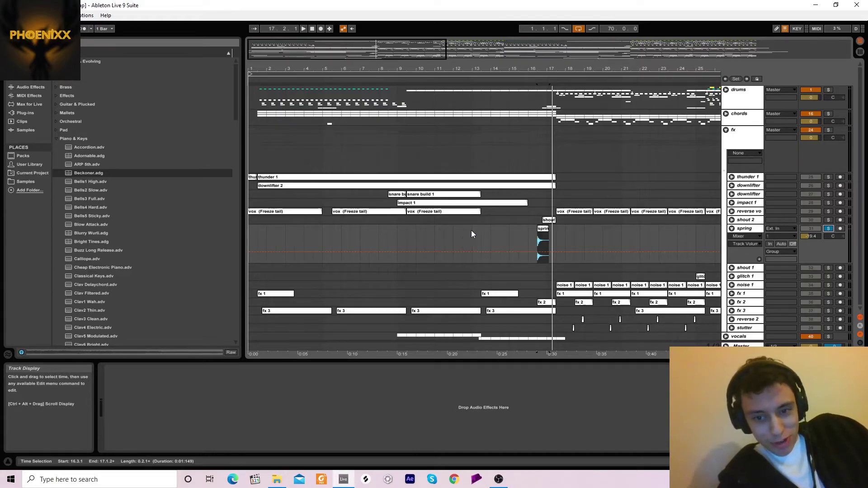
Step: Turn off the spring track's solo and play the full mix from bar 16.1.1, then fold the track
click(527, 233)
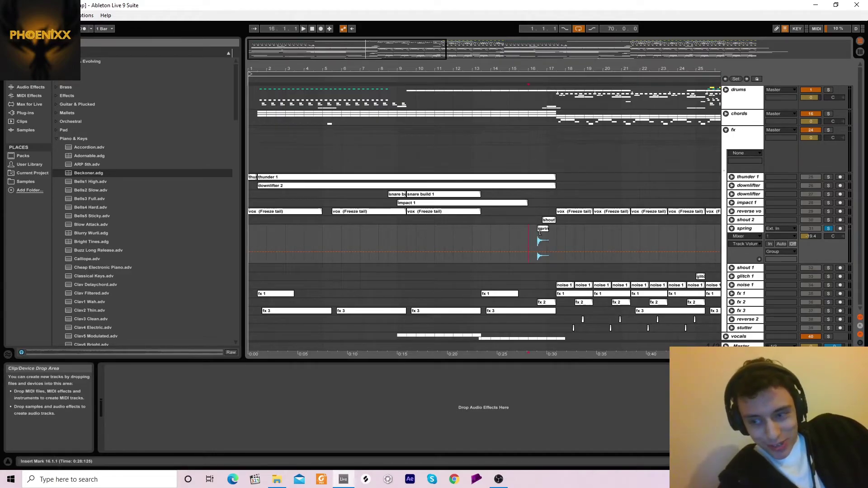
click(829, 228)
key(space)
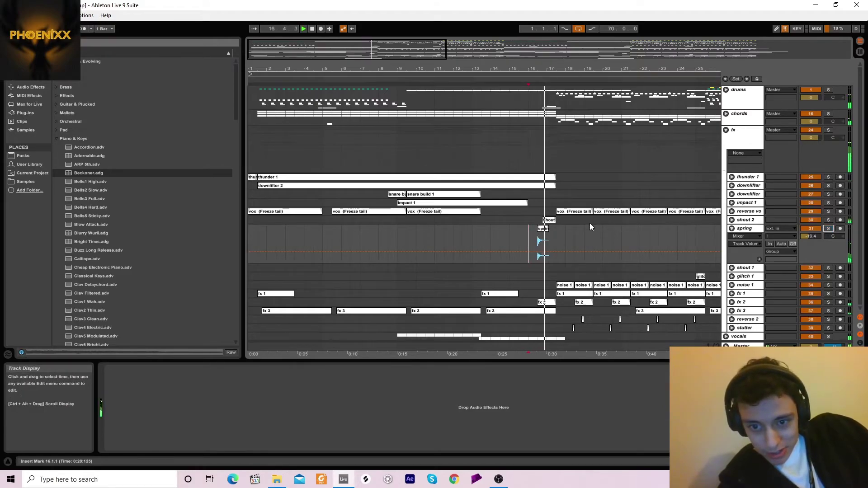
click(731, 228)
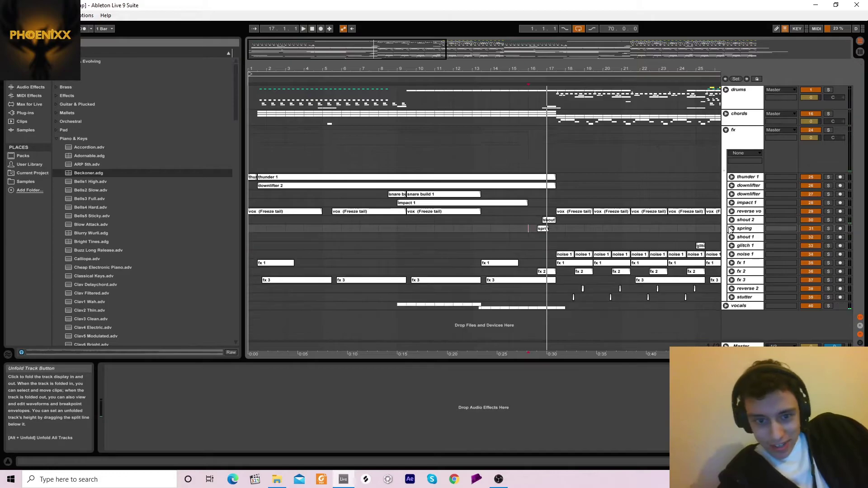
Step: Examine the first fx 3 clip and its track's waveforms with the EQ Eight device shown
click(300, 281)
click(731, 280)
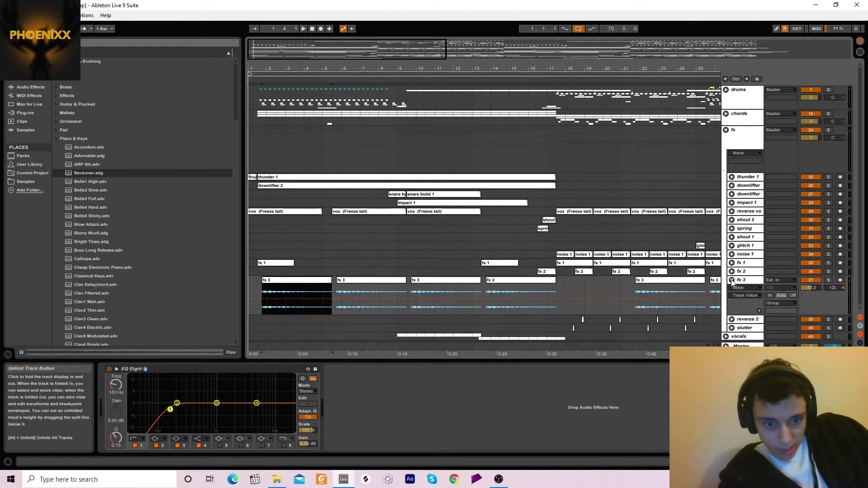
click(732, 281)
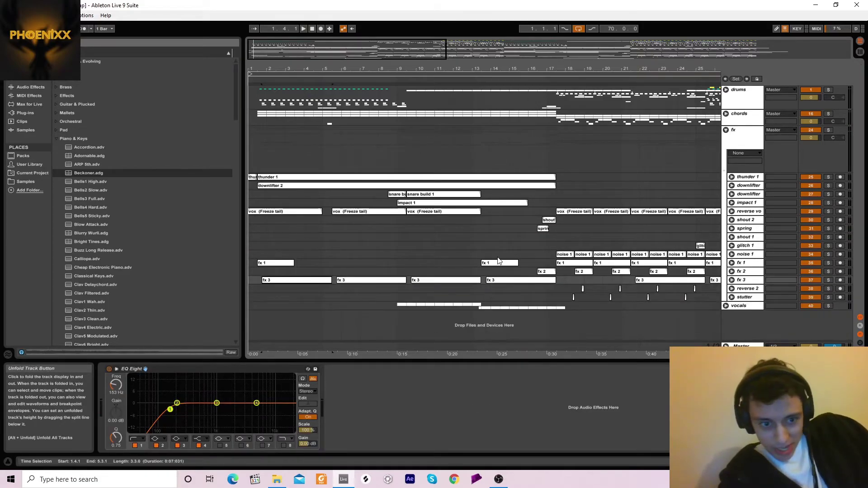
Step: Examine the first fx 1 clip and the waveforms on its track
click(273, 264)
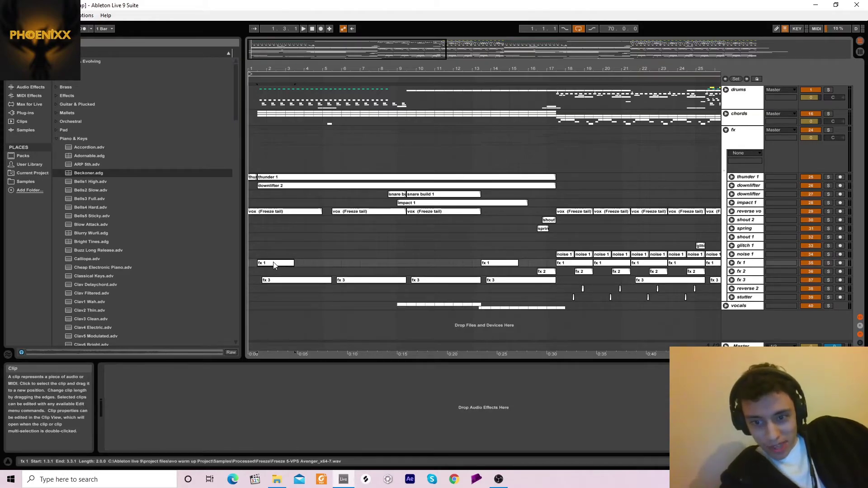
click(732, 254)
click(732, 255)
click(732, 264)
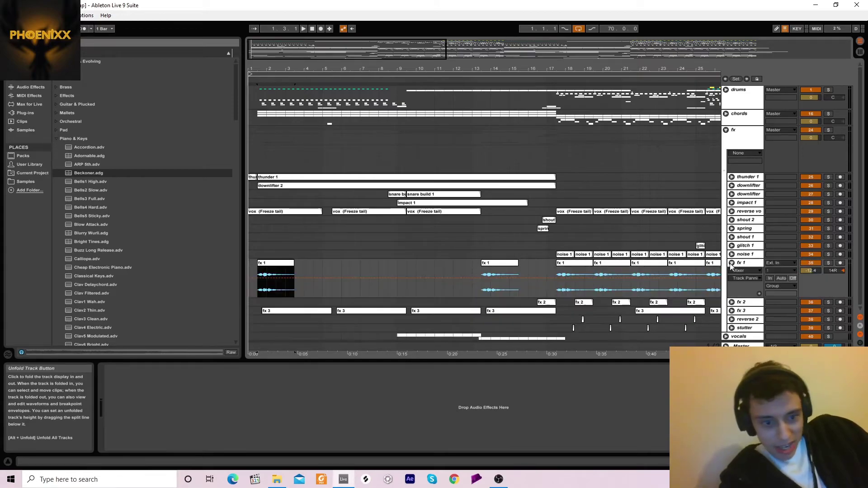
click(732, 264)
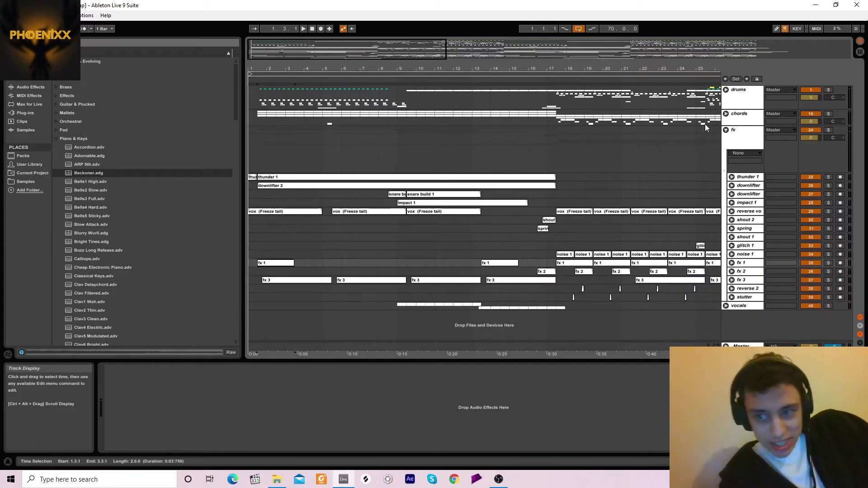
Step: Fold the fx group and unfold the chords group to show its tracks and OTT device
click(726, 131)
click(725, 114)
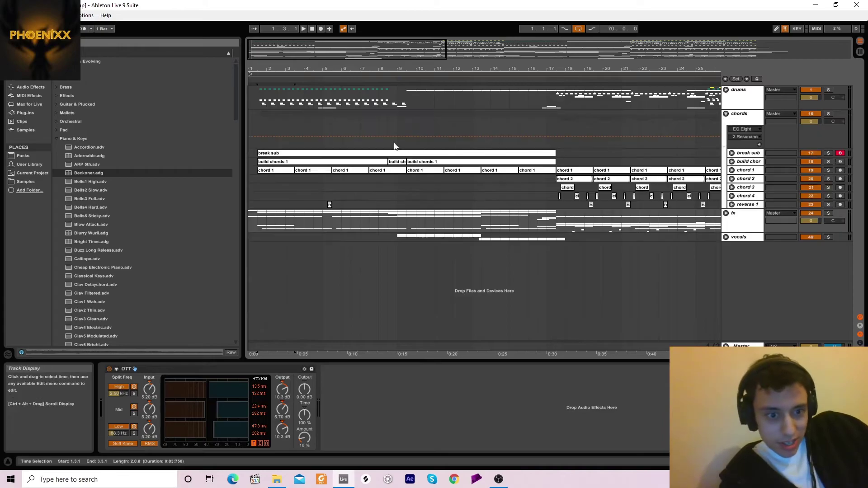
Step: Select the break sub clip, unfold its track, and play it in solo from bar 1.3.1
click(378, 153)
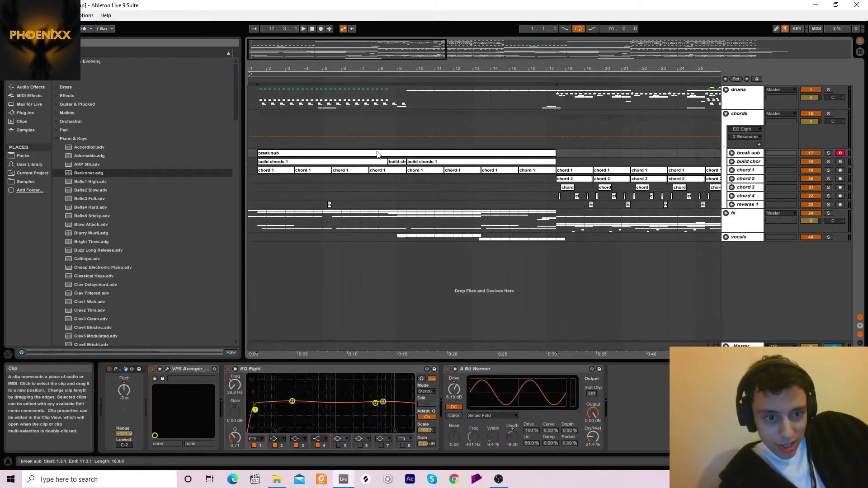
click(732, 153)
click(829, 153)
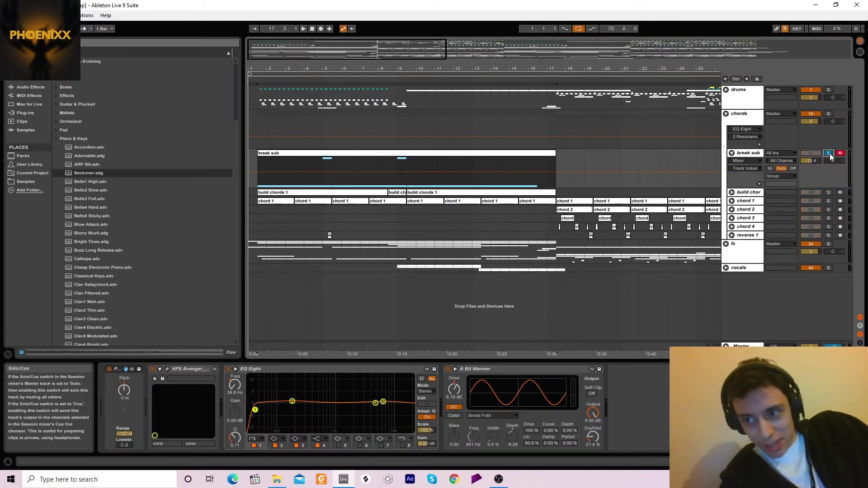
key(space)
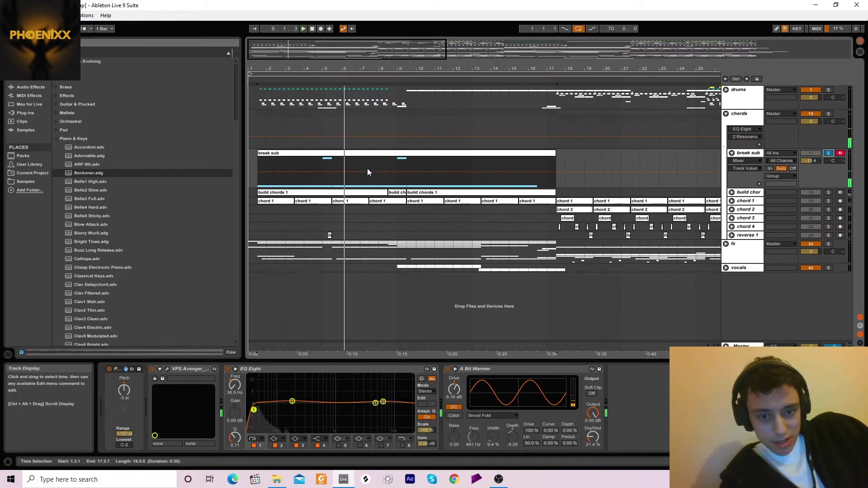
Step: Unfold the build chords track with its EQ Eight frequency automation and play its first clip in solo
click(733, 194)
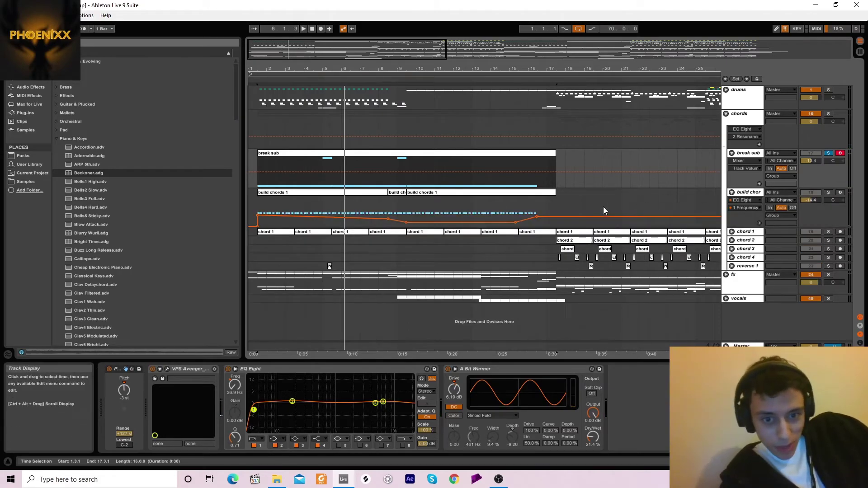
click(828, 194)
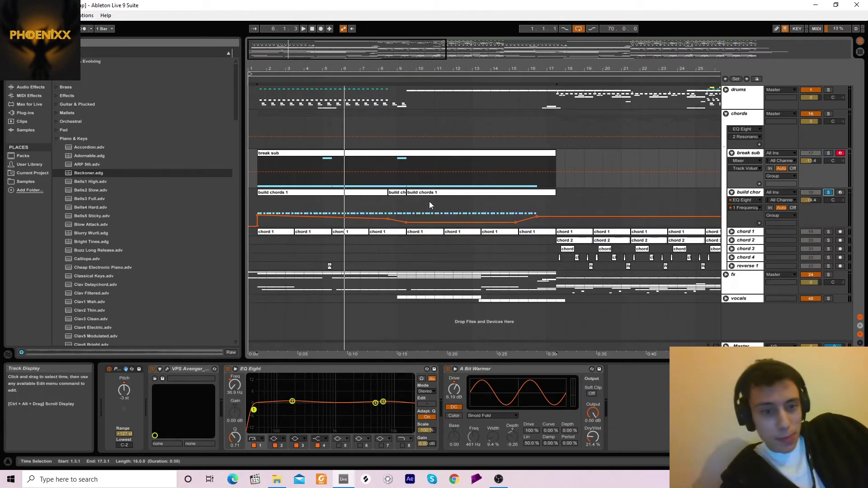
click(291, 195)
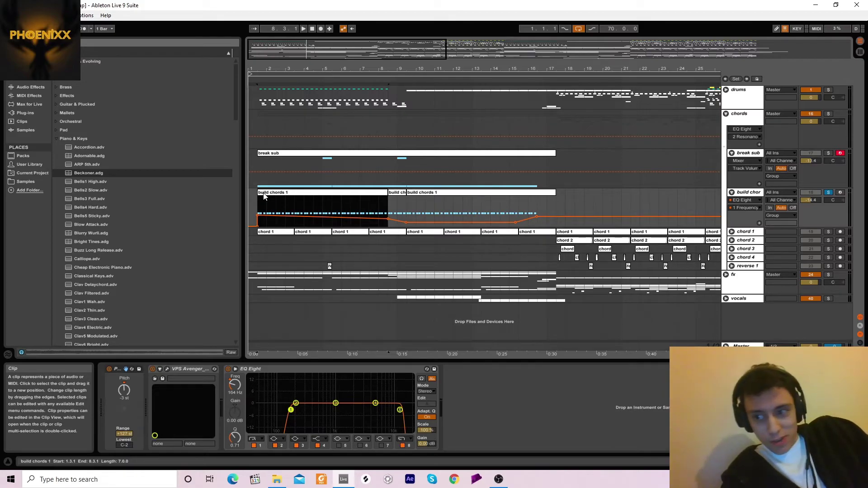
key(space)
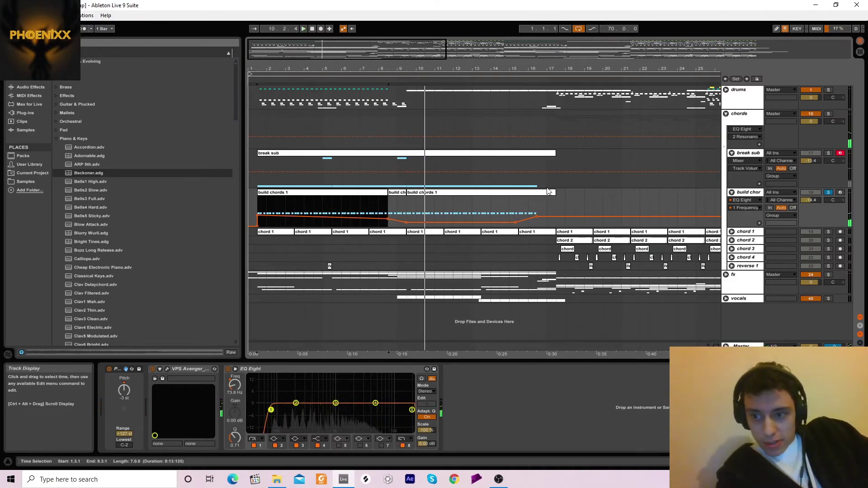
Step: Fold the build chords and break sub tracks and the chords group
click(731, 193)
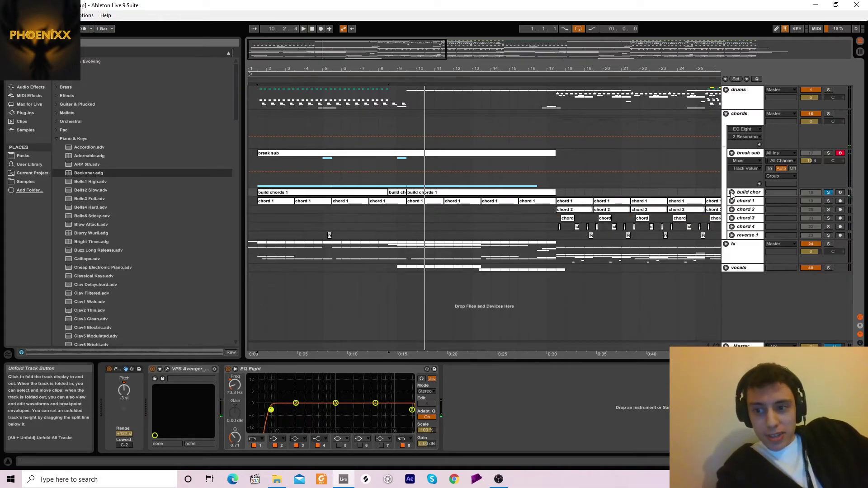
click(732, 153)
click(726, 114)
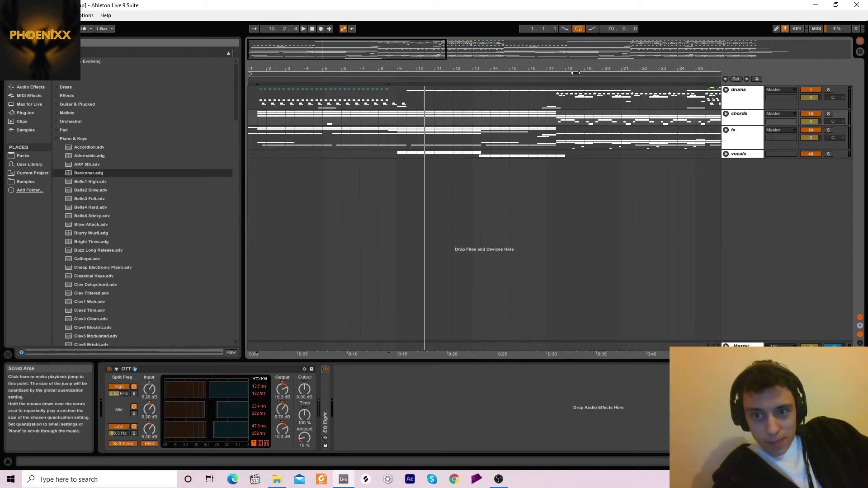
Step: Show the effect devices of the fx, chords and drums groups one after another
drag(574, 72, 436, 49)
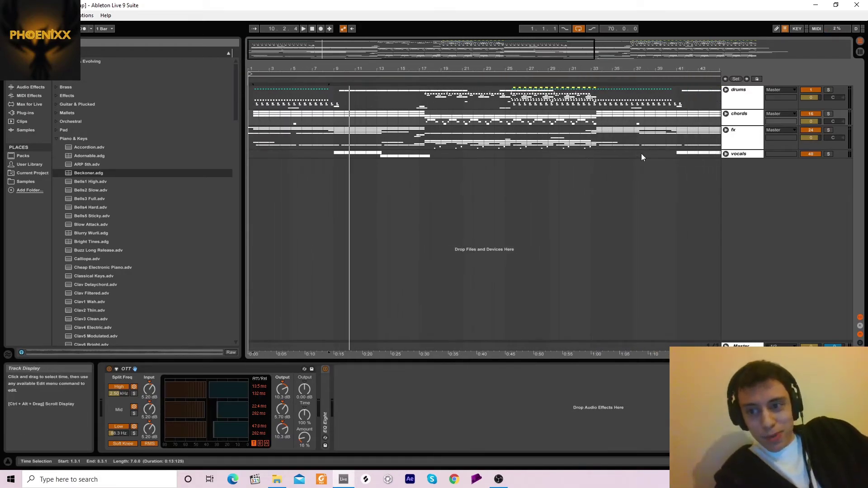
click(737, 133)
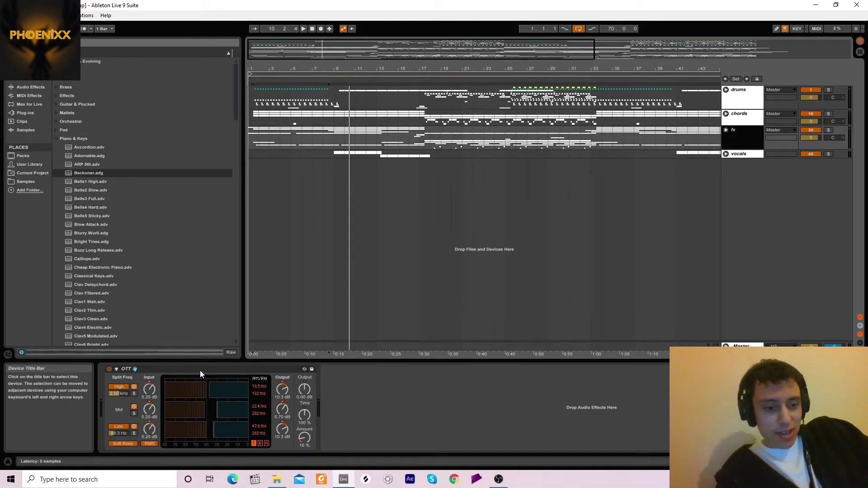
click(745, 121)
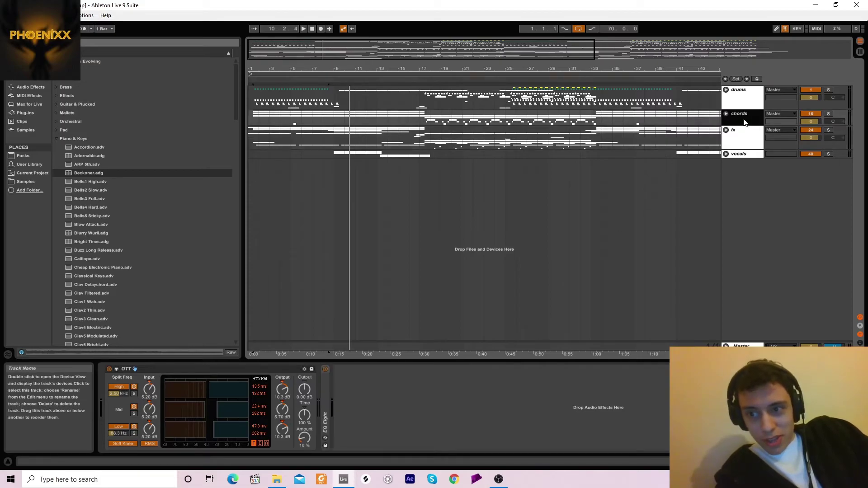
click(740, 104)
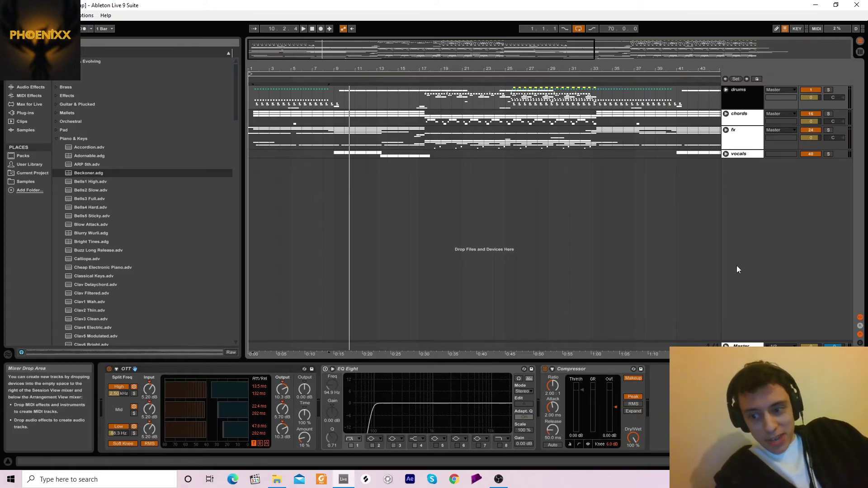
Step: Show the master track's device chain and examine the settings of its last and first LoudMax64 plug-ins
click(742, 346)
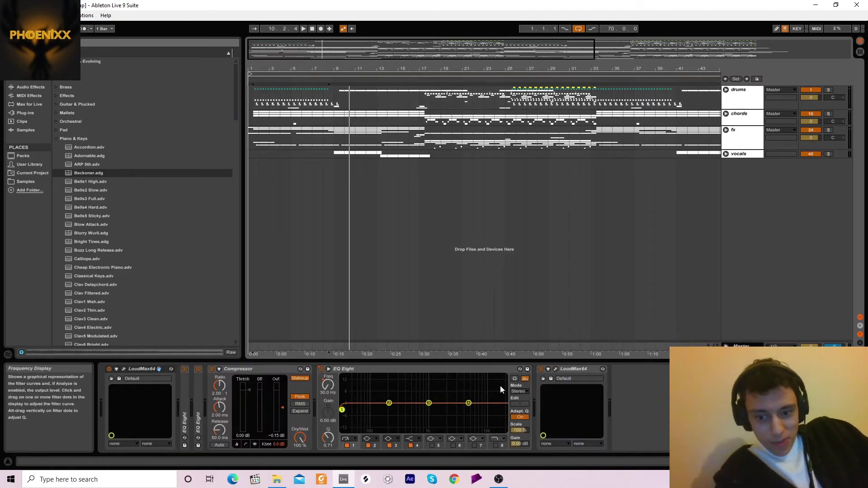
click(555, 369)
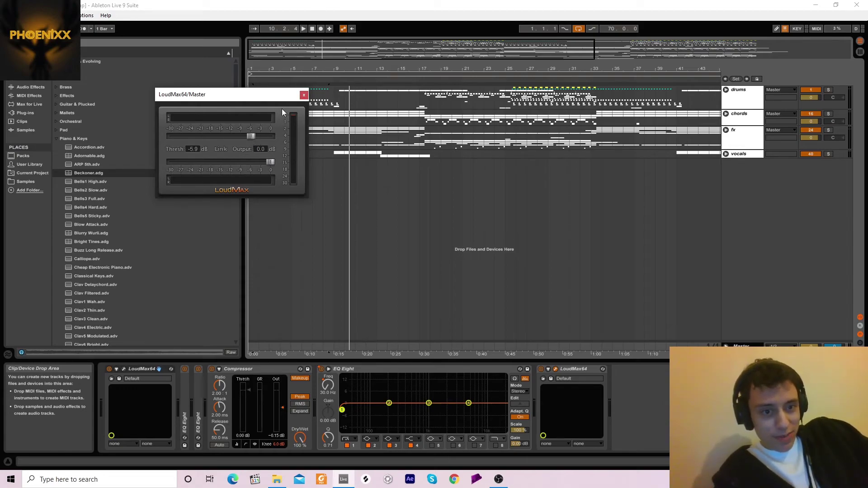
click(304, 95)
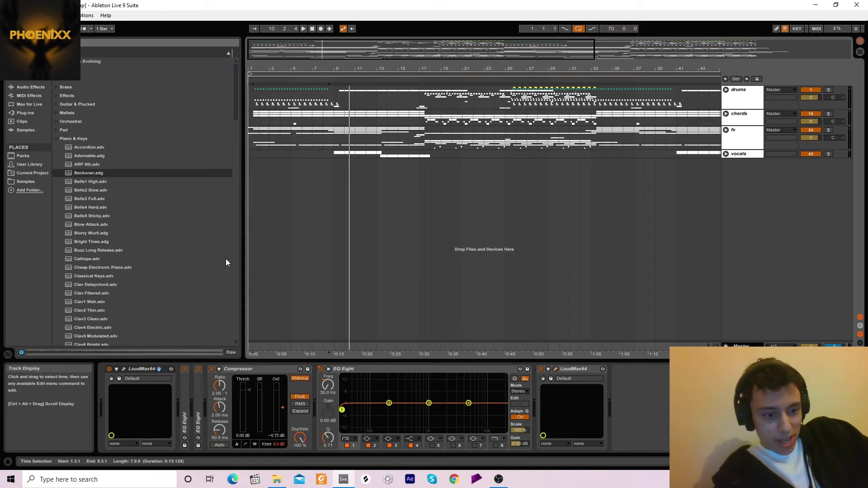
click(123, 370)
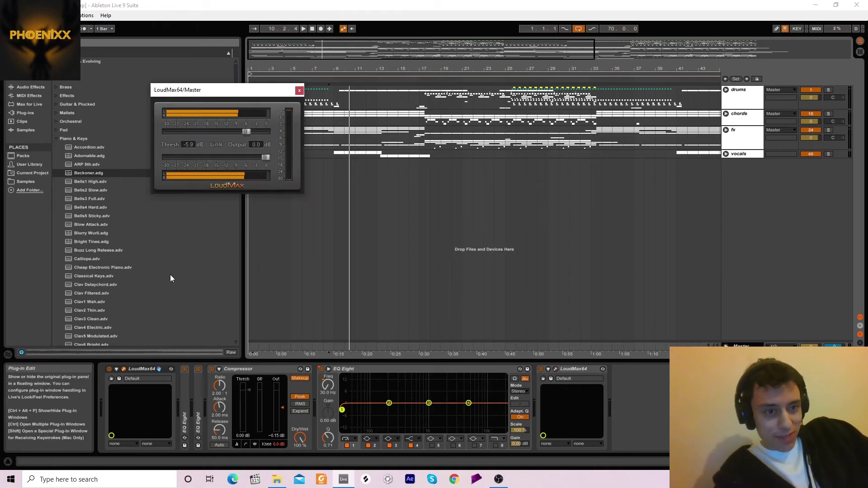
click(299, 90)
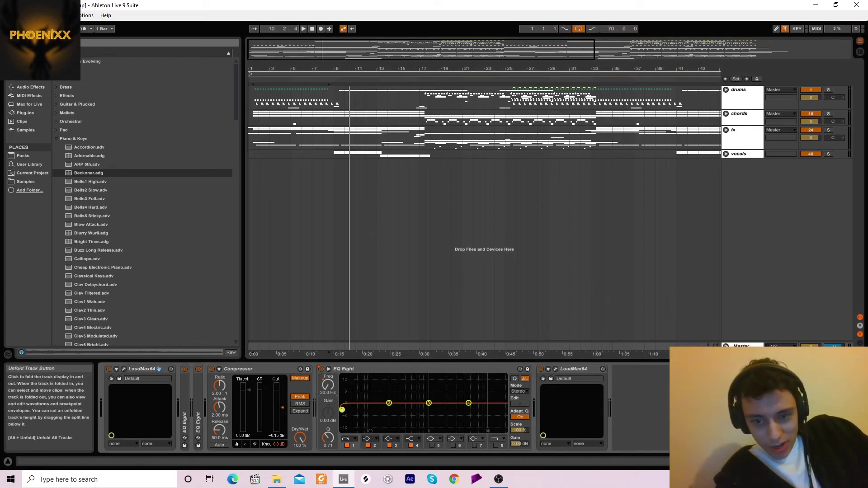
Step: Unfold the master track to examine its EQ Eight frequency automation and play the mix from bar 15.1.1
click(726, 346)
drag(396, 69, 400, 242)
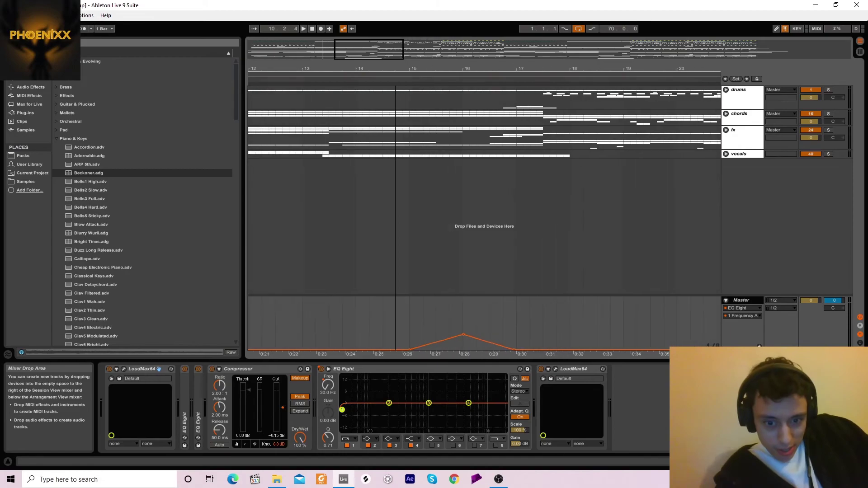
click(409, 315)
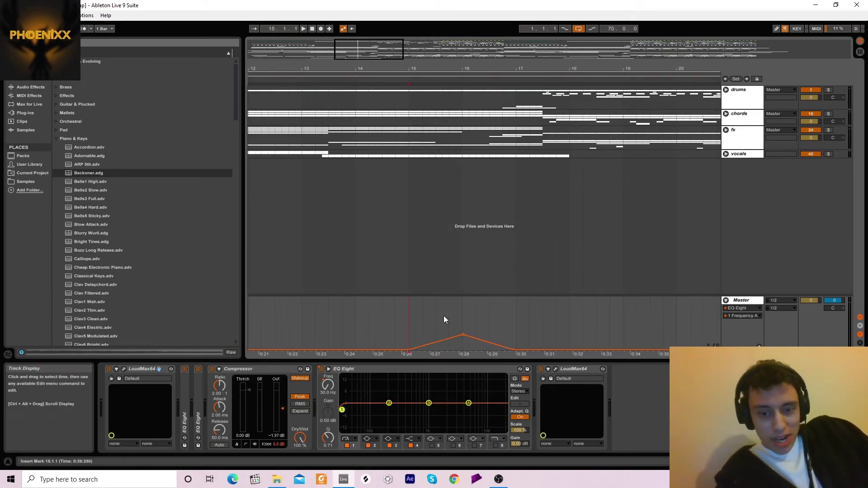
key(space)
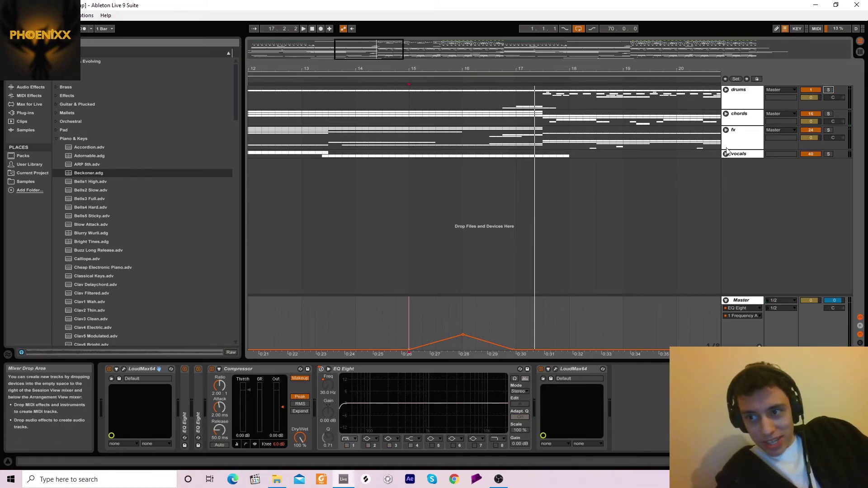
key(space)
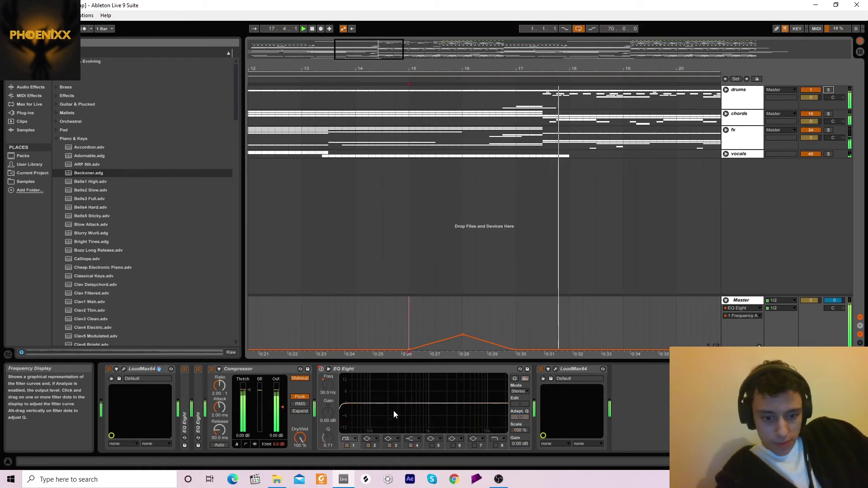
key(space)
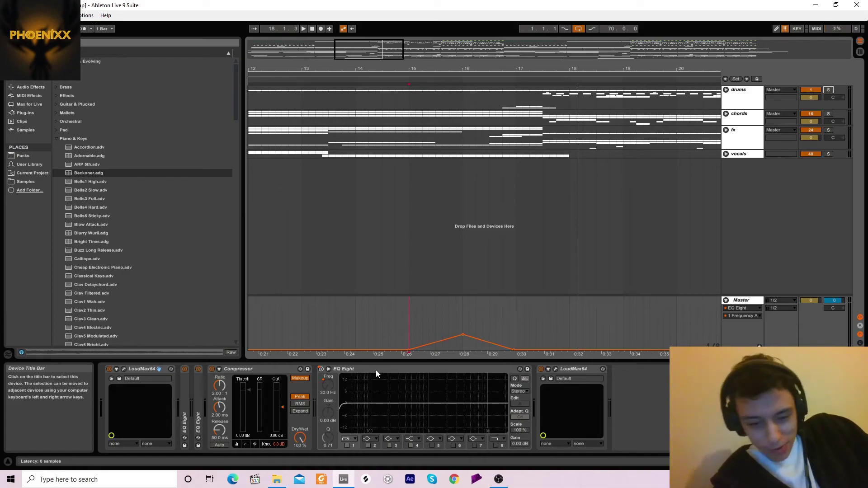
Step: Show the master Compressor's Output Gain automation across the arrangement and examine its change at bar 17.1.1
click(284, 407)
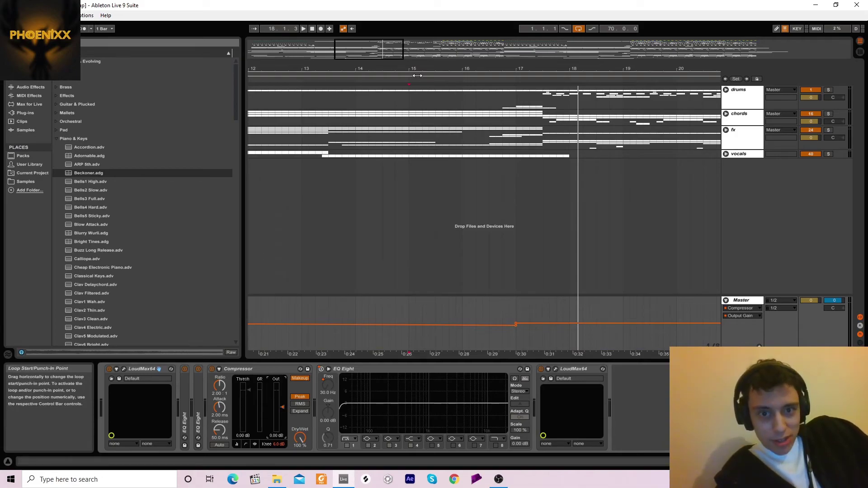
drag(421, 70, 420, 28)
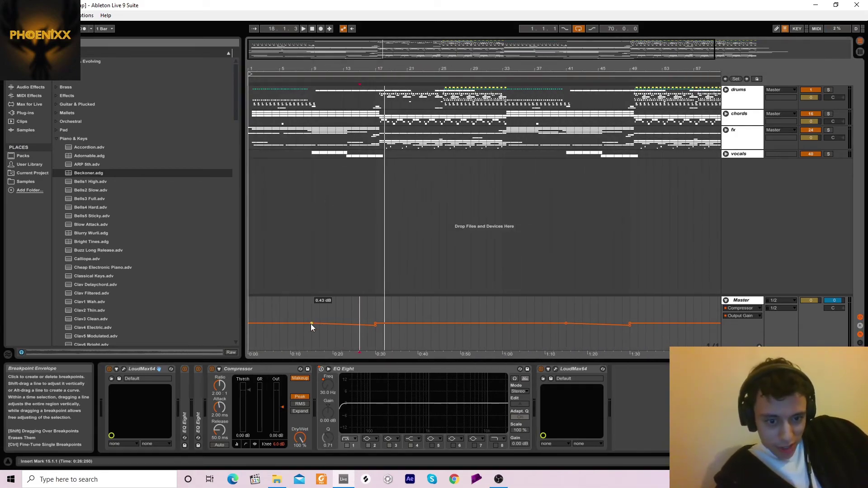
click(375, 323)
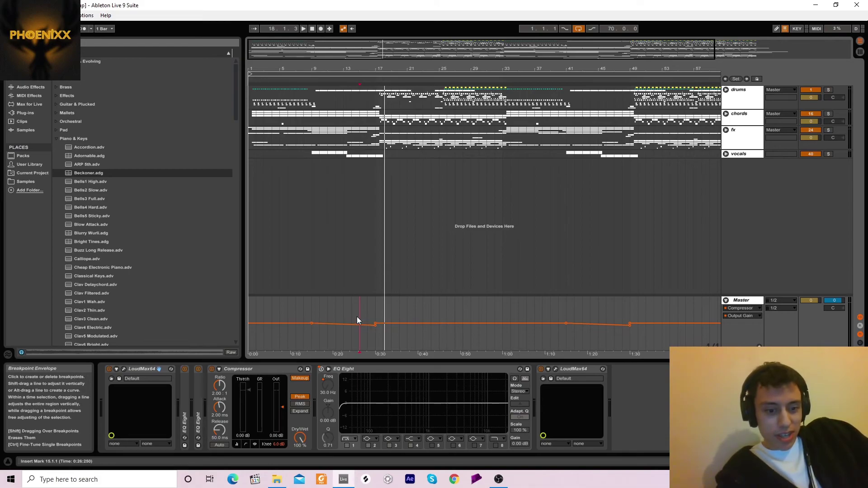
click(367, 316)
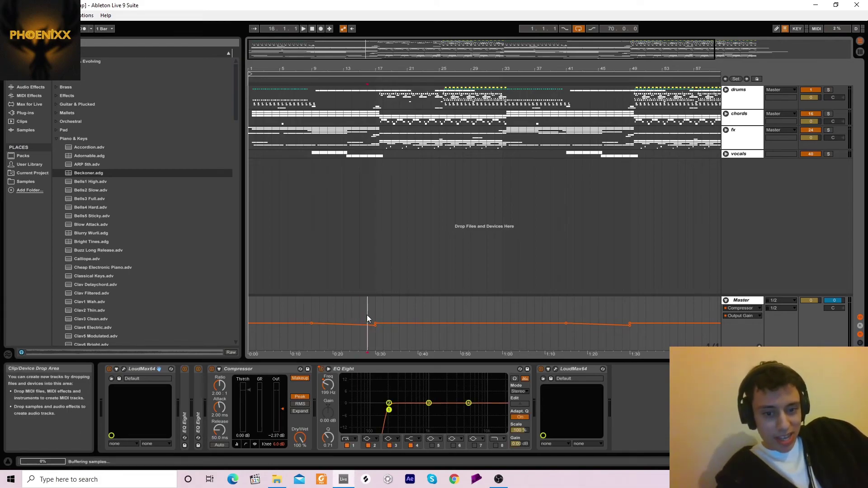
click(377, 312)
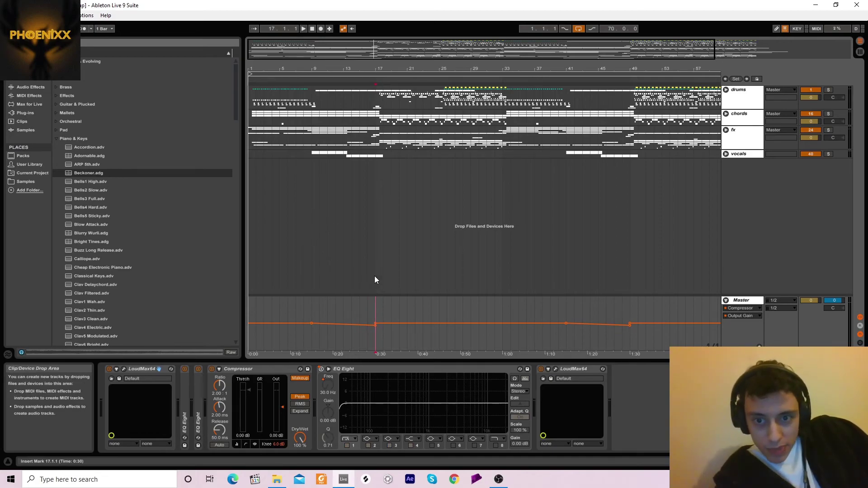
Step: Examine the curves of the master's two collapsed EQ Eight devices, and fold the Compressor and all EQ Eight devices
double_click(196, 398)
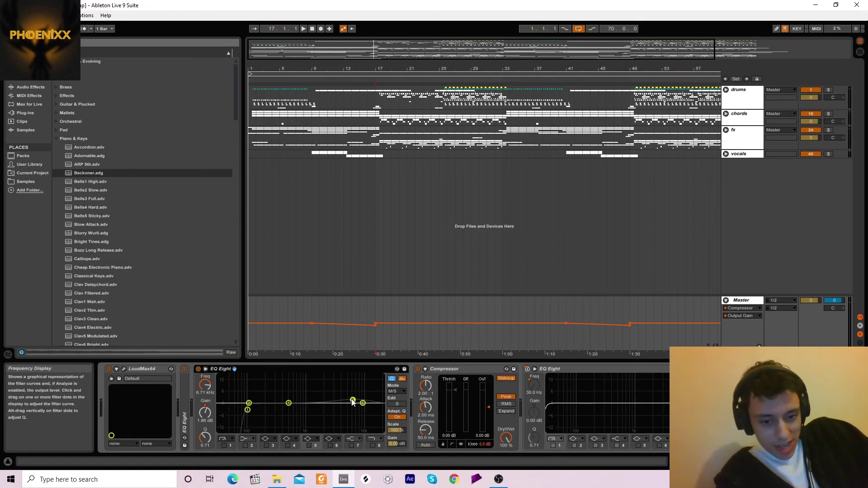
double_click(184, 403)
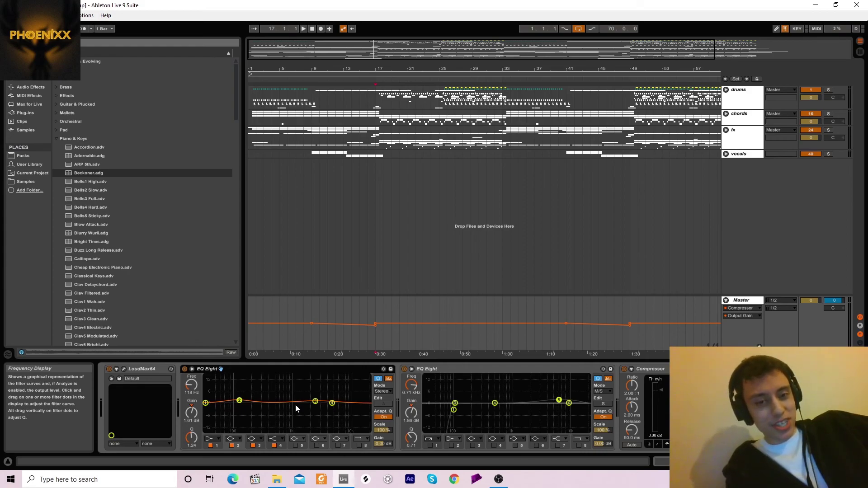
double_click(290, 367)
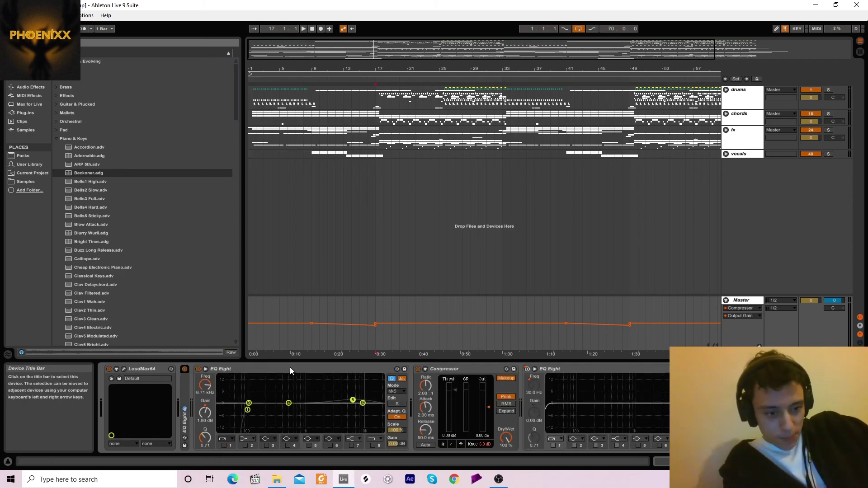
double_click(290, 367)
double_click(276, 368)
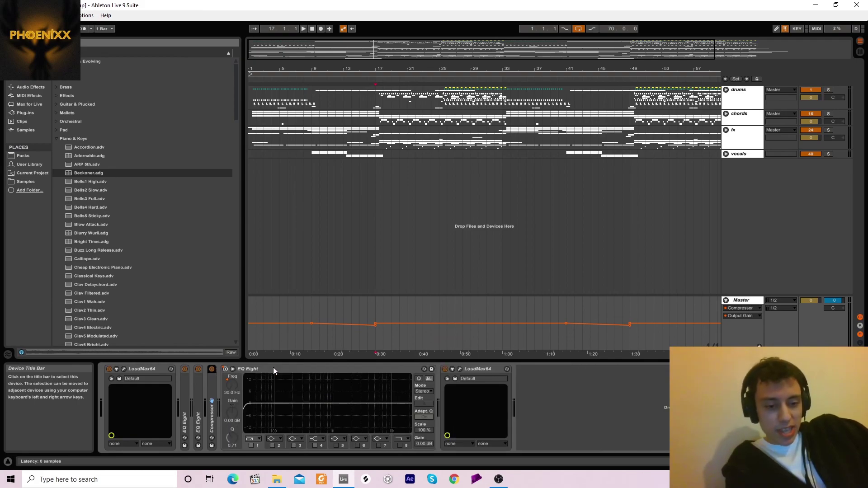
double_click(286, 369)
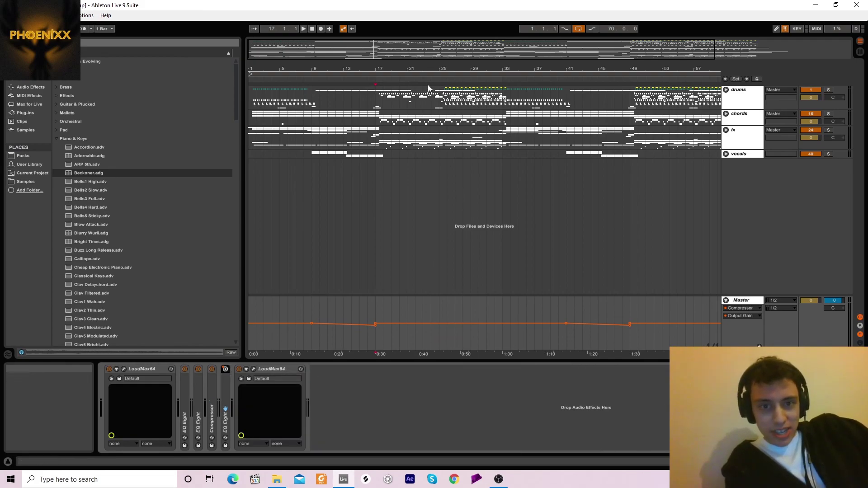
drag(428, 69, 429, 43)
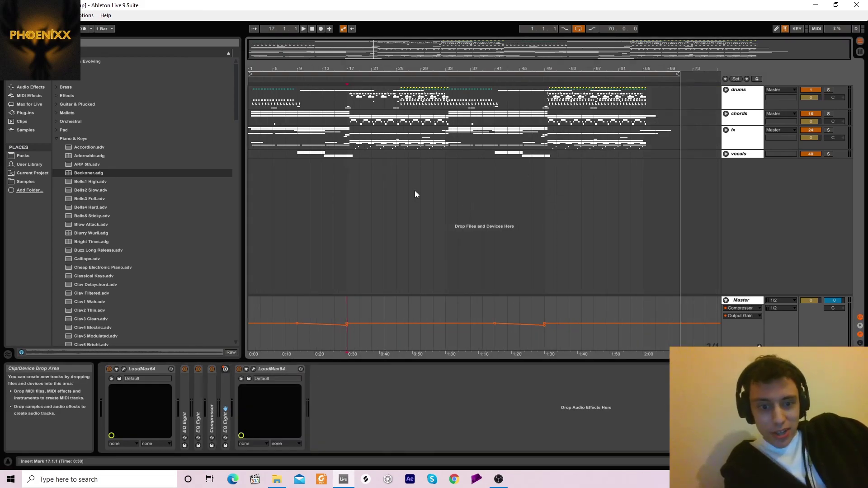